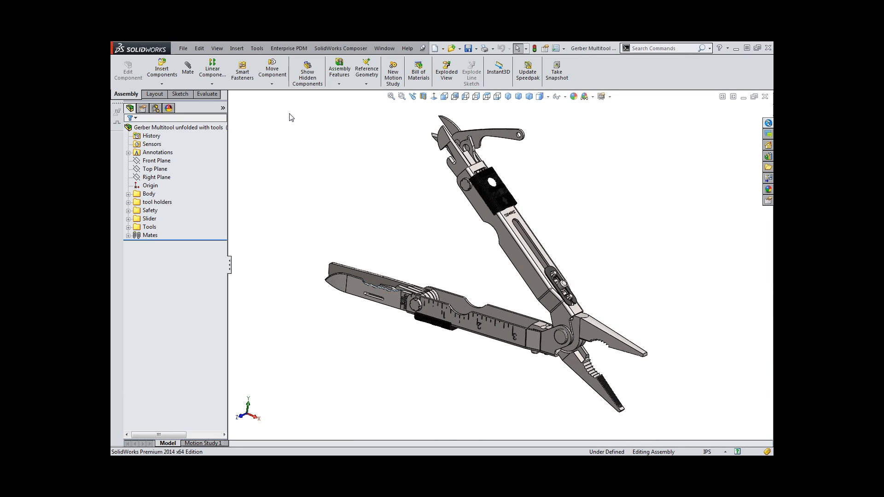
left_click(183, 49)
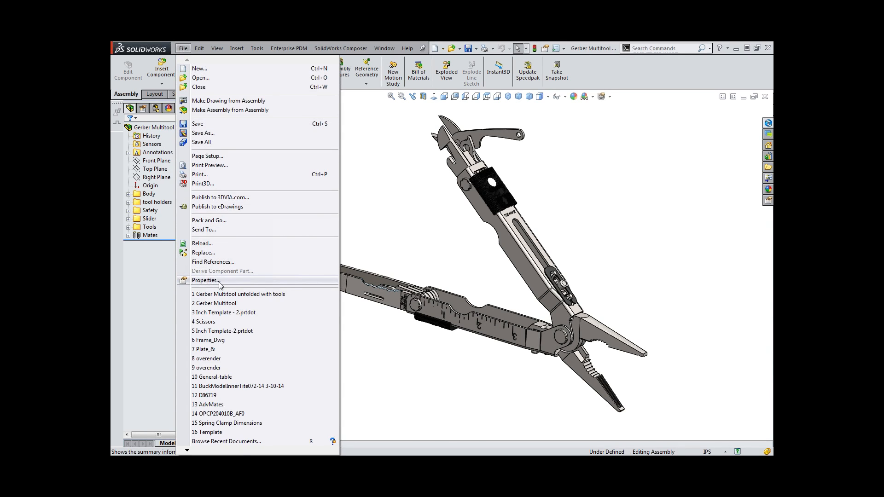
key("Escape")
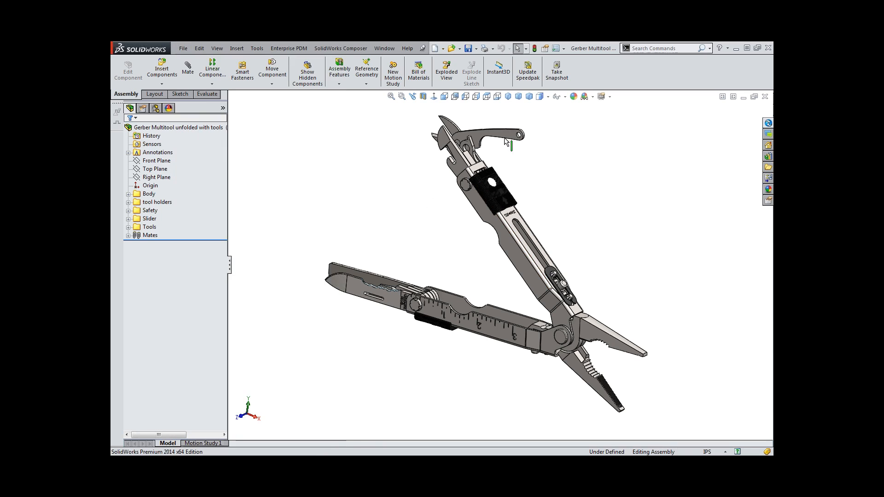
left_click(546, 49)
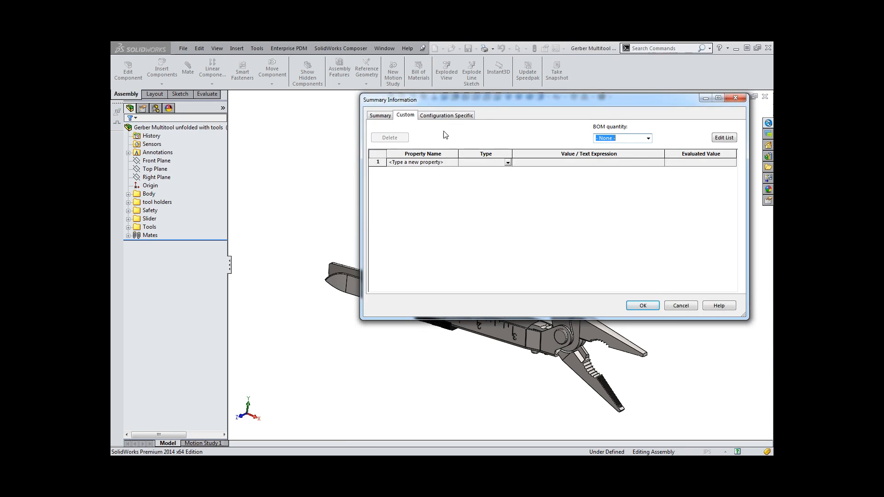
left_click_drag(433, 97, 342, 75)
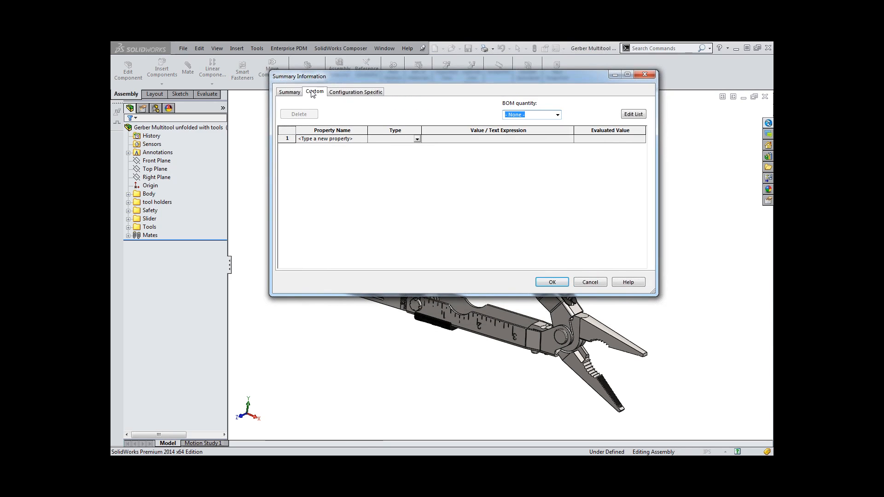
left_click(356, 140)
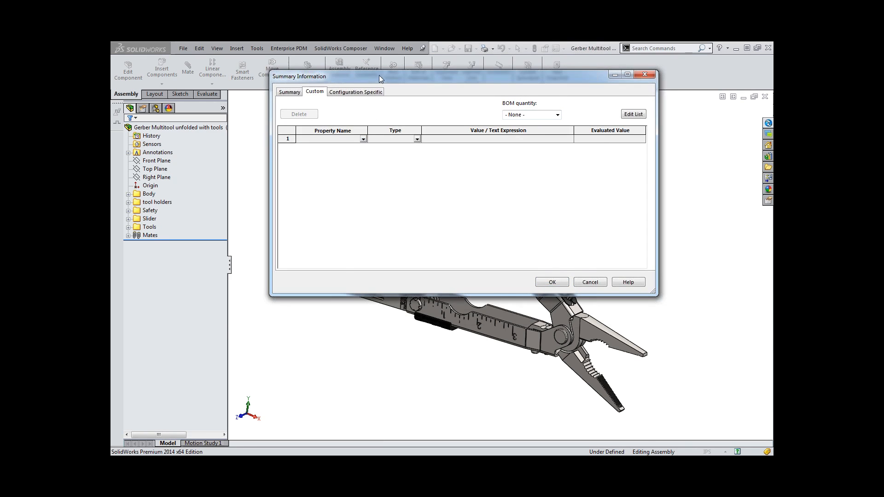
left_click_drag(380, 76, 289, 107)
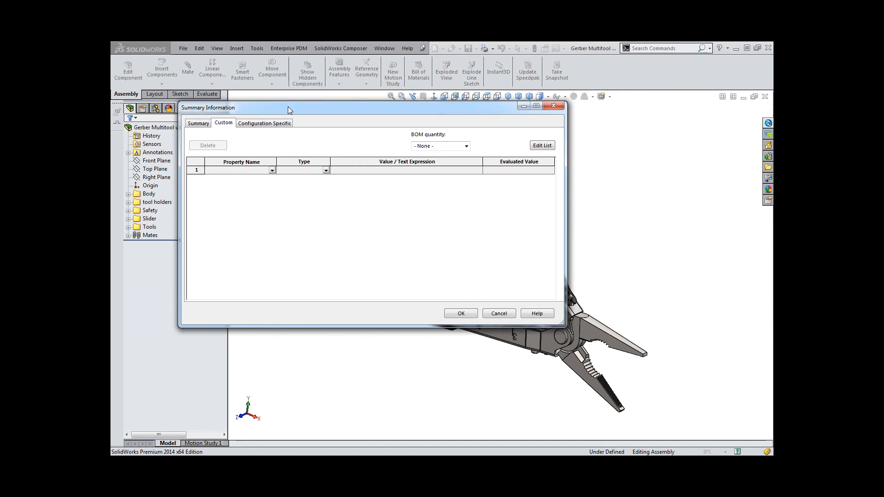
left_click(272, 170)
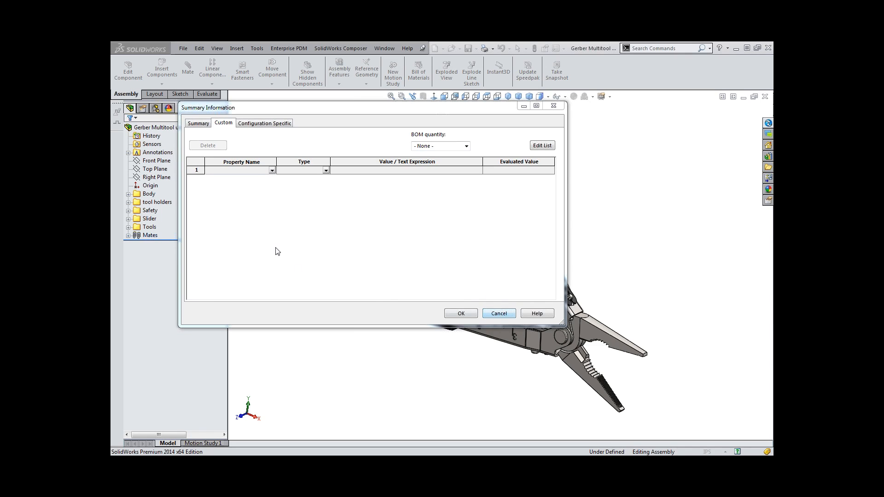
left_click(246, 171)
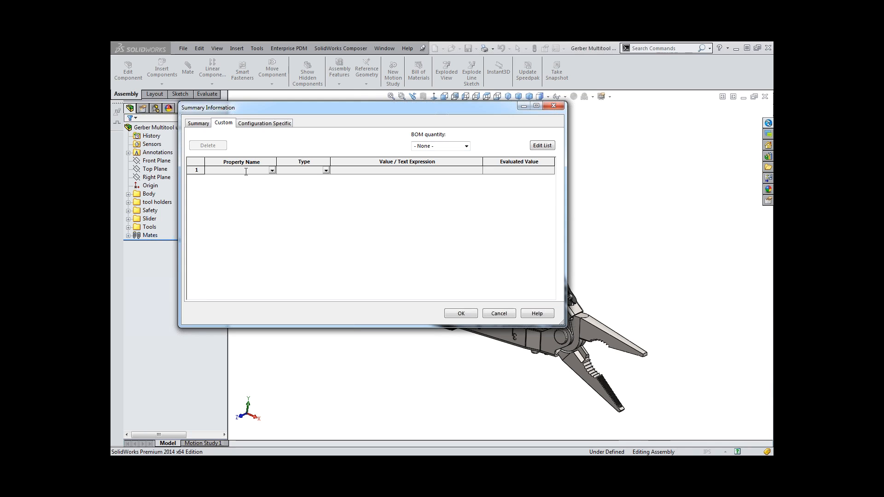
left_click(502, 313)
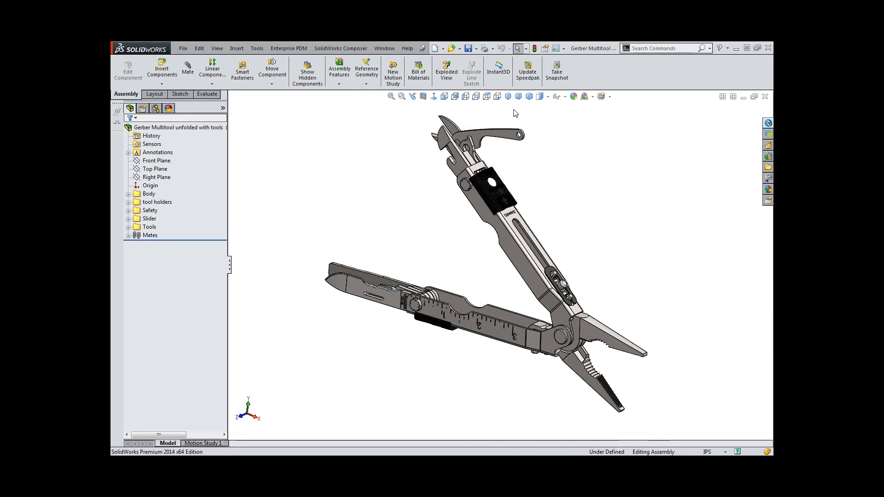
Check the Custom Property Files folder in the system options and reset only the File Locations page to factory defaults.
left_click(556, 49)
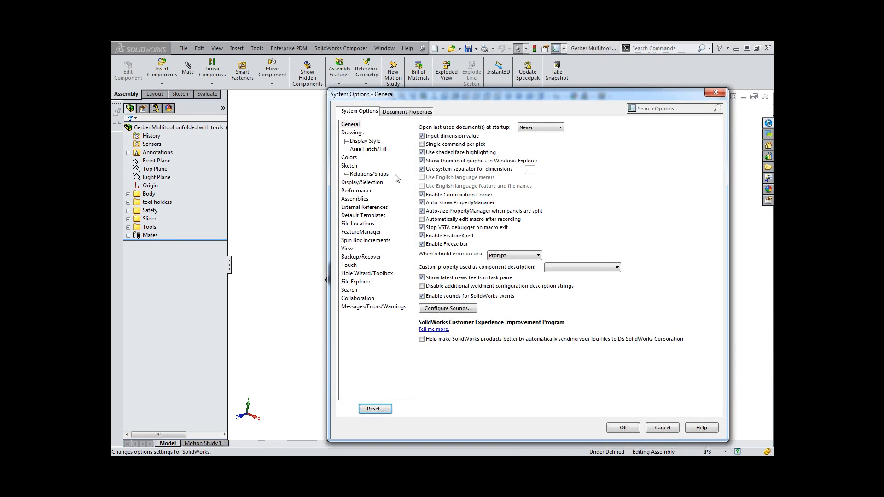
left_click(363, 225)
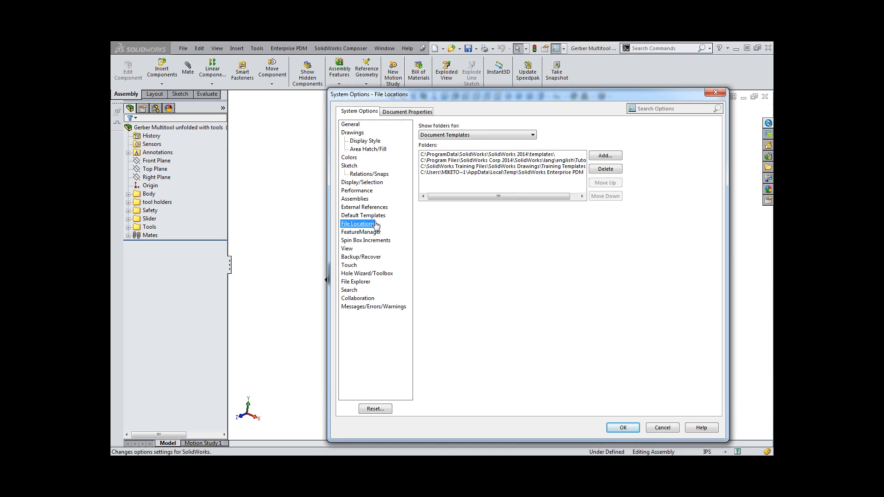
left_click(470, 136)
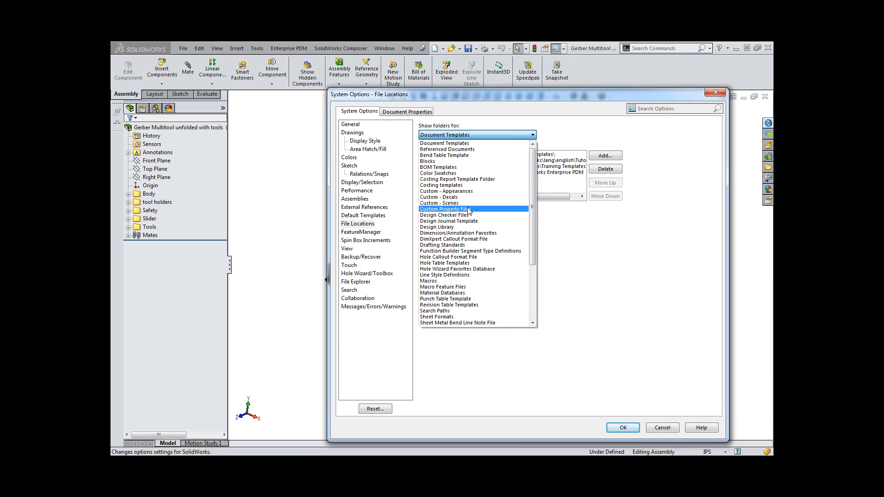
left_click(462, 209)
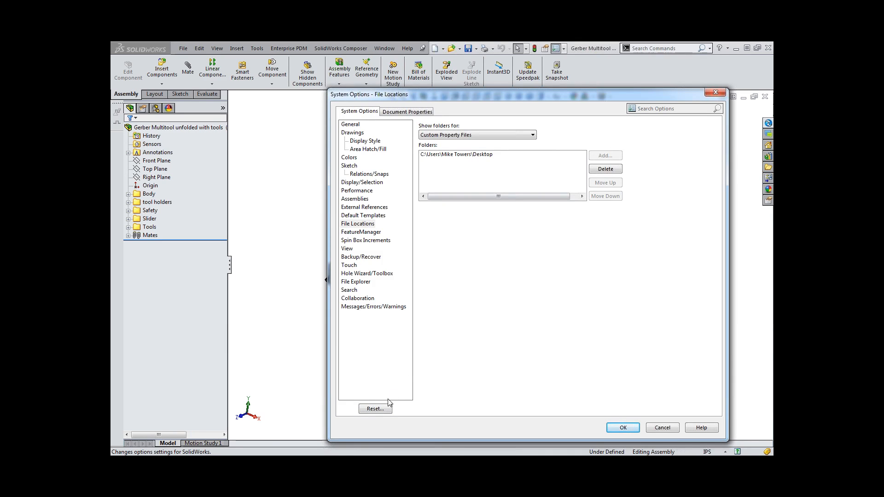
left_click(376, 409)
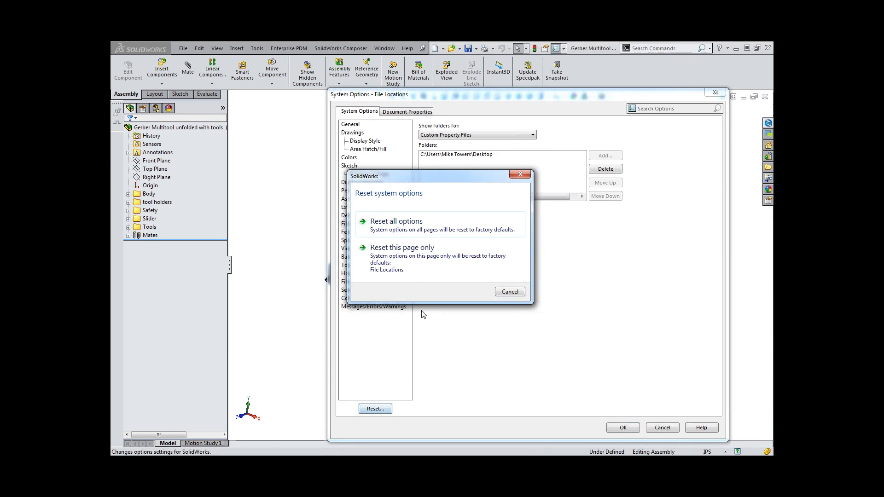
left_click(400, 262)
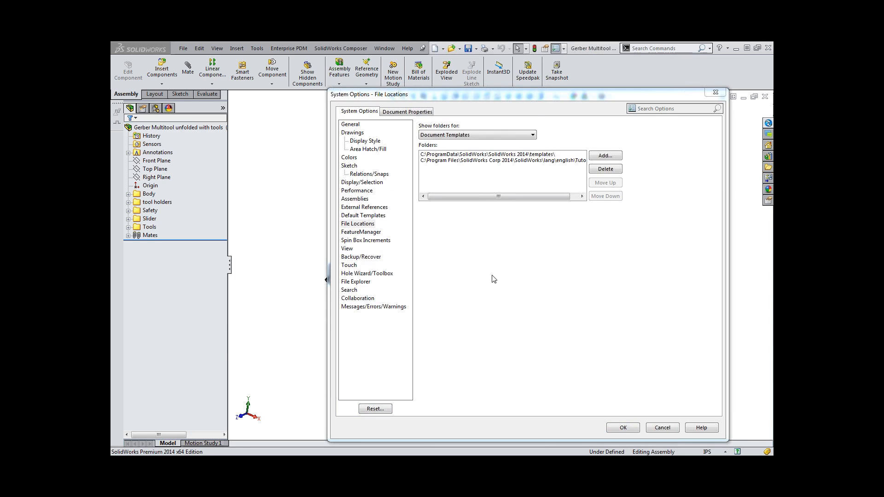
left_click(624, 428)
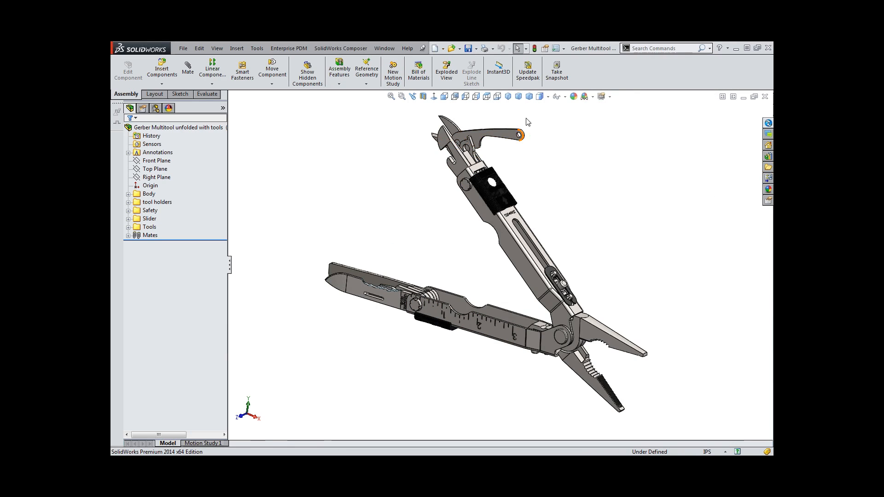
Add a custom Description property to the multitool assembly with the text value "12 in 1 Hunting/Camping".
left_click(545, 48)
left_click(268, 171)
left_click(272, 171)
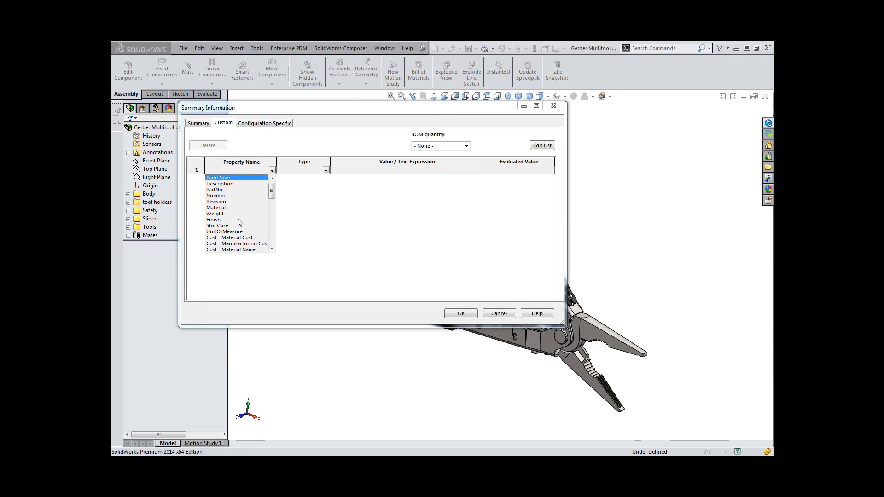
left_click(226, 183)
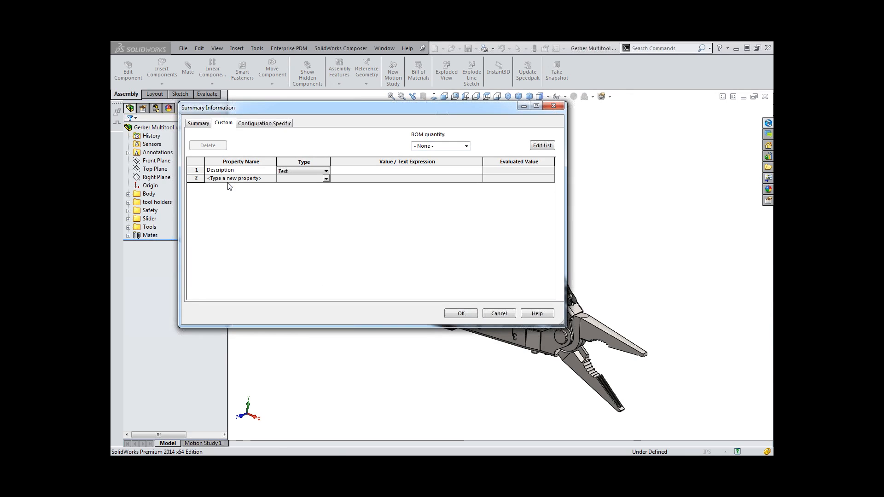
left_click(354, 170)
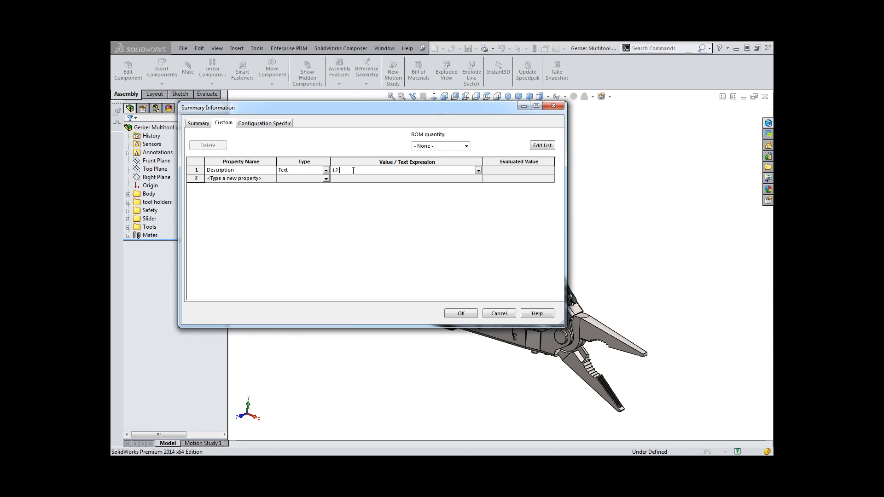
type("12 in 1 Hunting/Camping")
key("Return")
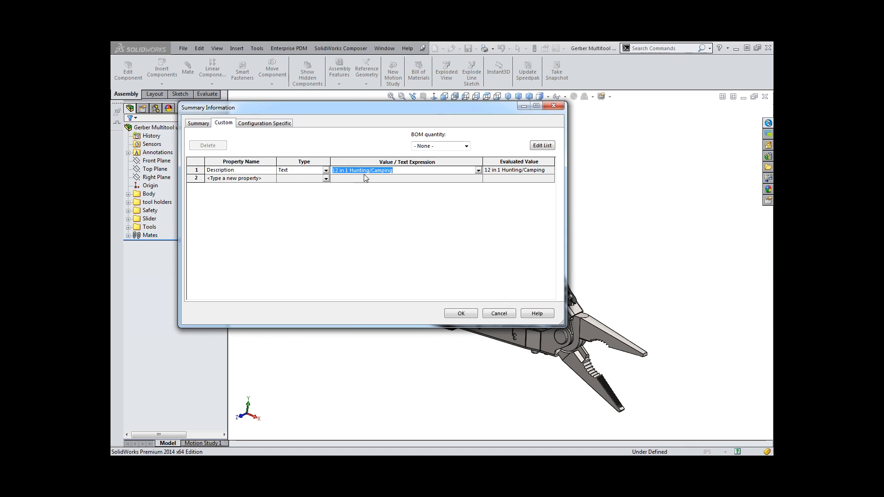
Add a custom Weight property of type Text and link its value to the assembly's Mass.
left_click(272, 178)
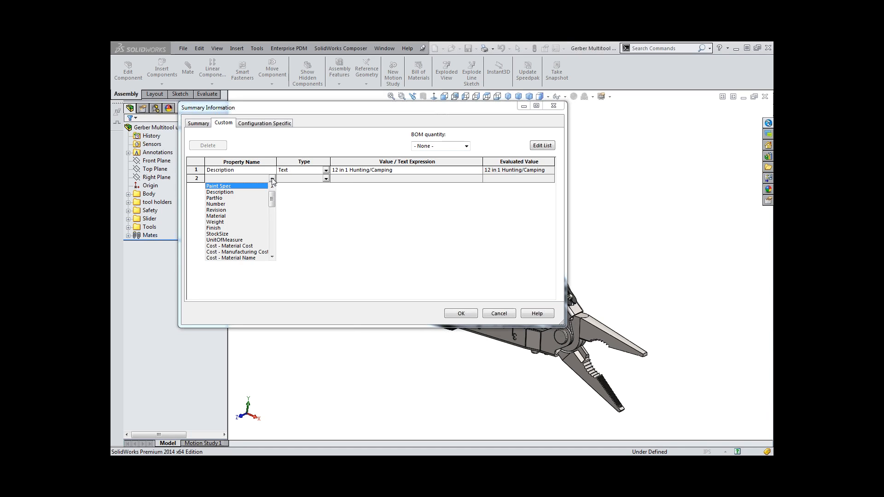
left_click(220, 223)
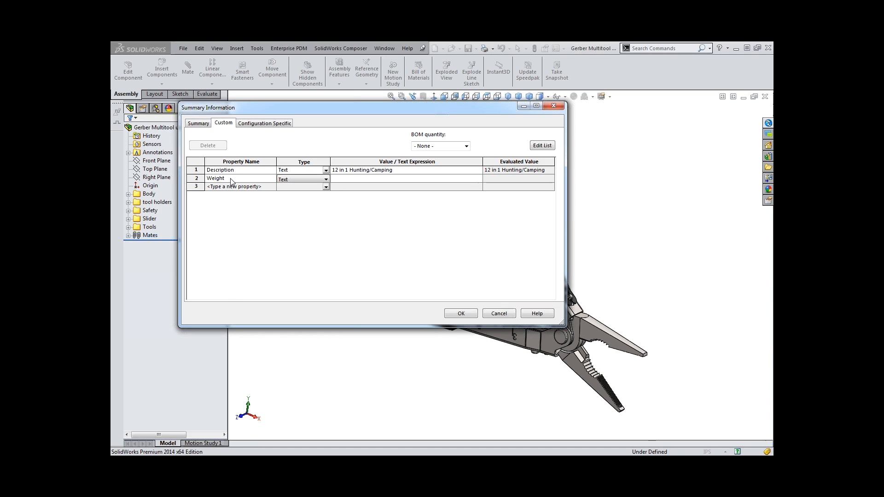
left_click(340, 179)
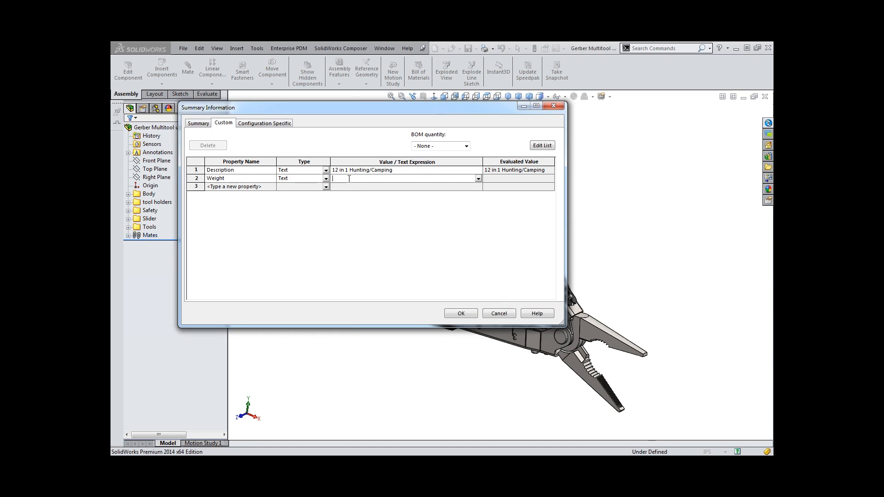
left_click(479, 179)
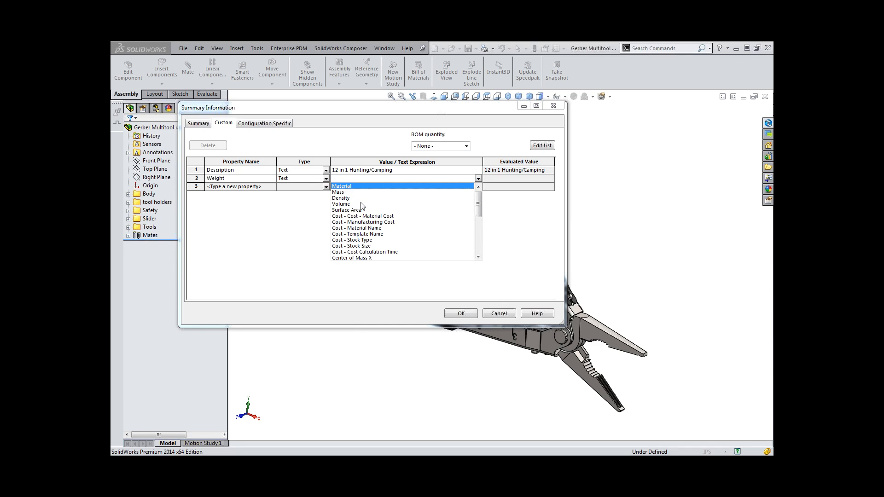
left_click(341, 192)
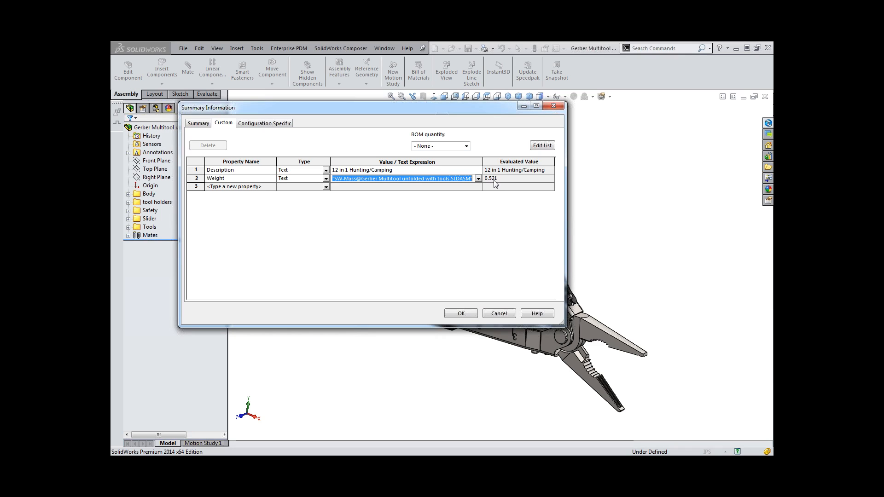
Add a custom property named Cost with the text value $12.70 and apply the assembly's custom properties.
left_click(266, 188)
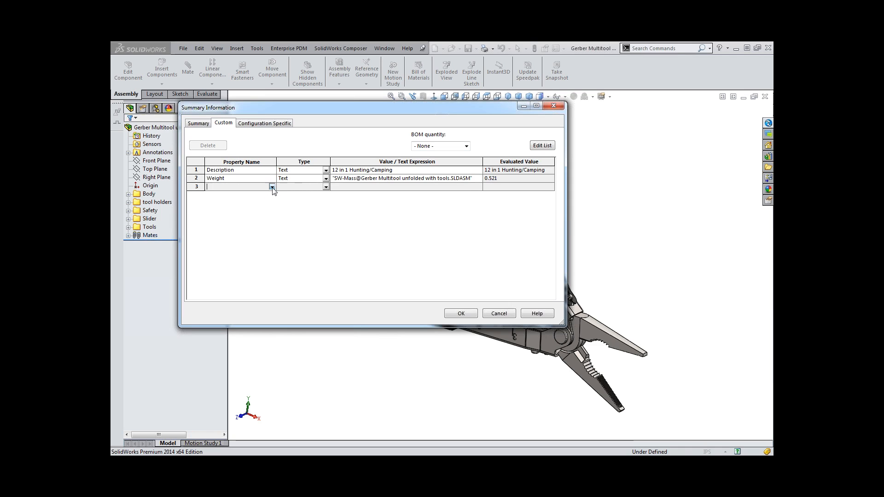
left_click(272, 187)
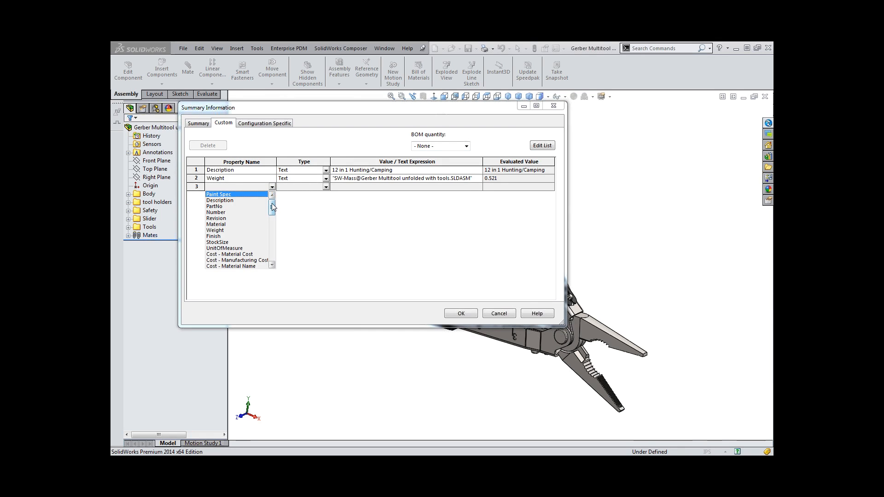
mouse_move(272, 207)
left_mouse_down()
mouse_move(271, 250)
mouse_move(272, 207)
left_mouse_up()
left_click(232, 187)
type("Cos")
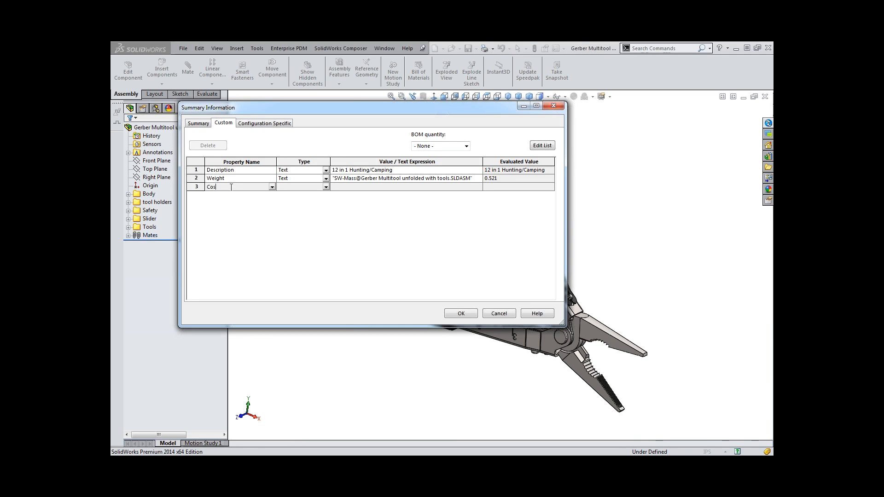
type("t")
key("Tab")
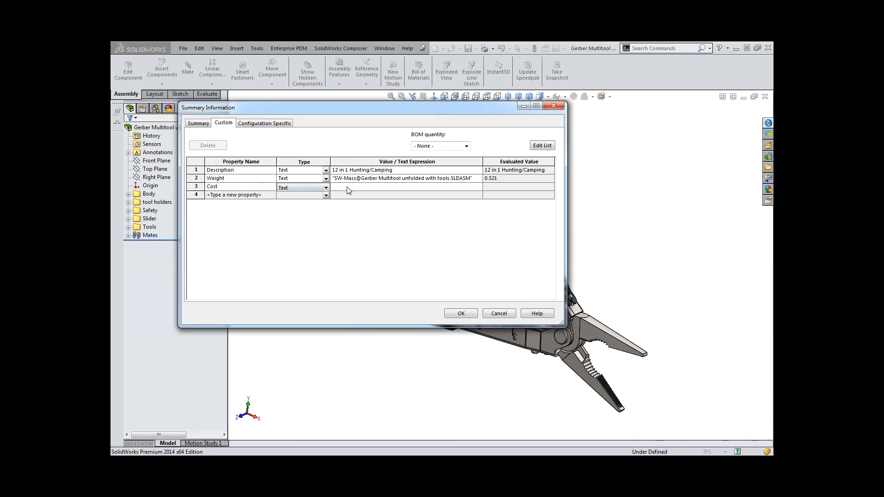
left_click(348, 187)
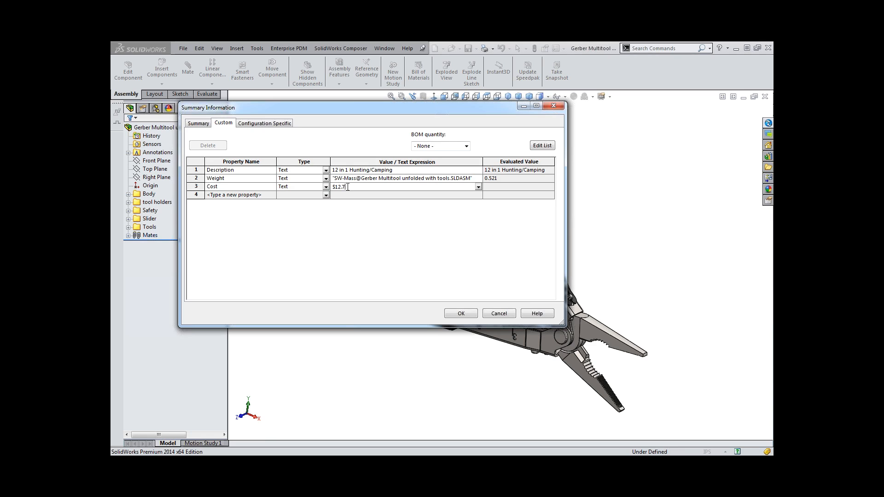
key("Return")
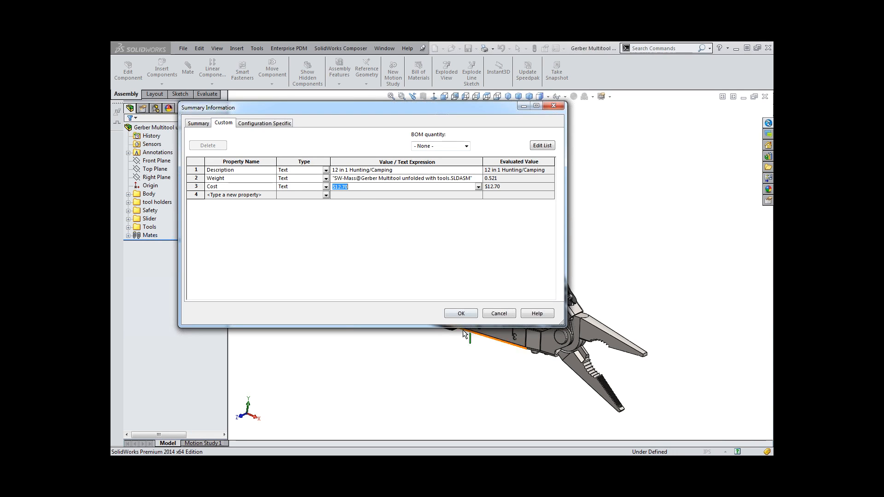
left_click(461, 314)
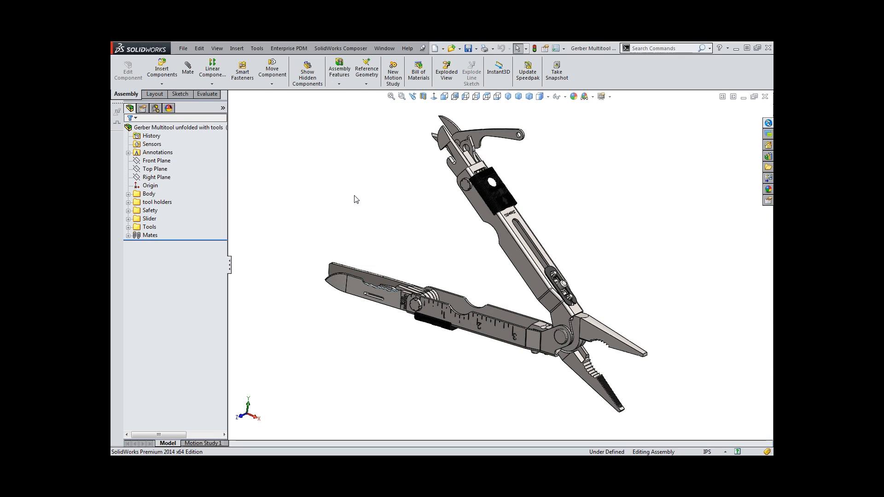
Open the Scissors subassembly from the Tools folder in its own window, accepting its read-only state.
left_click(474, 138)
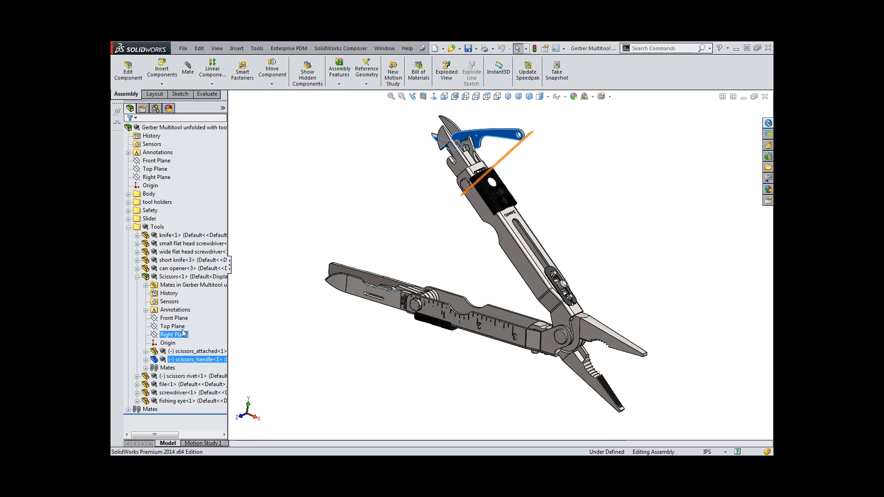
left_click(184, 277)
left_click(184, 268, "ctrl")
left_click(181, 255)
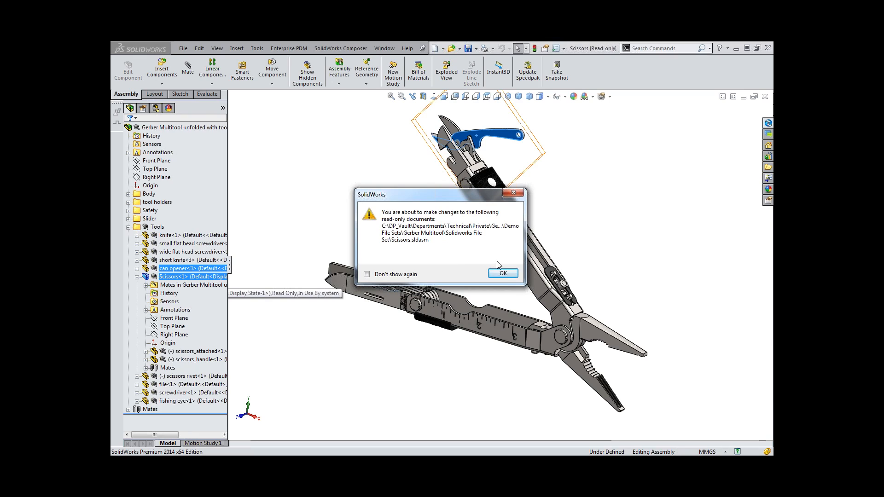
left_click(502, 274)
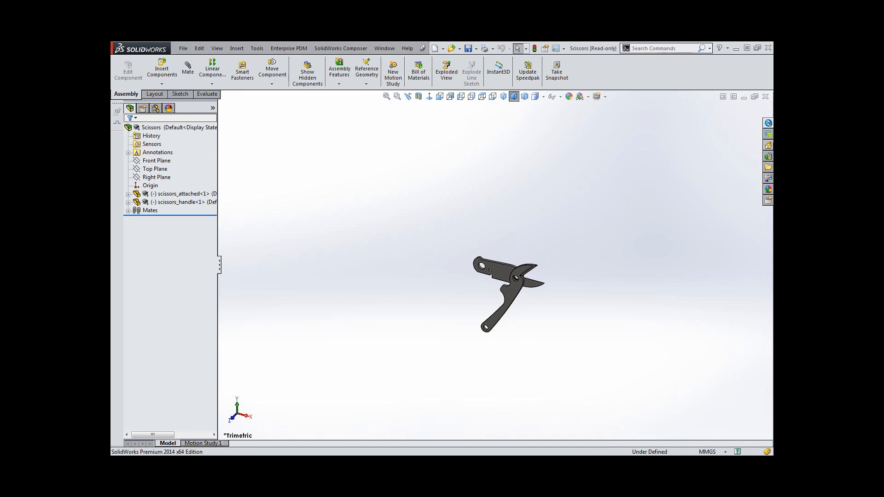
Check out the Scissors assembly from the Enterprise PDM vault so that it can be edited.
left_click(769, 157)
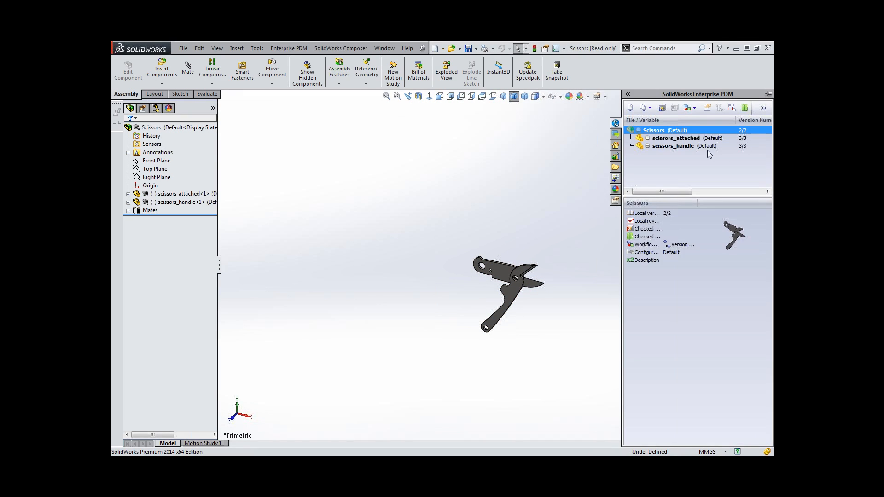
right_click(667, 131)
left_click(702, 210)
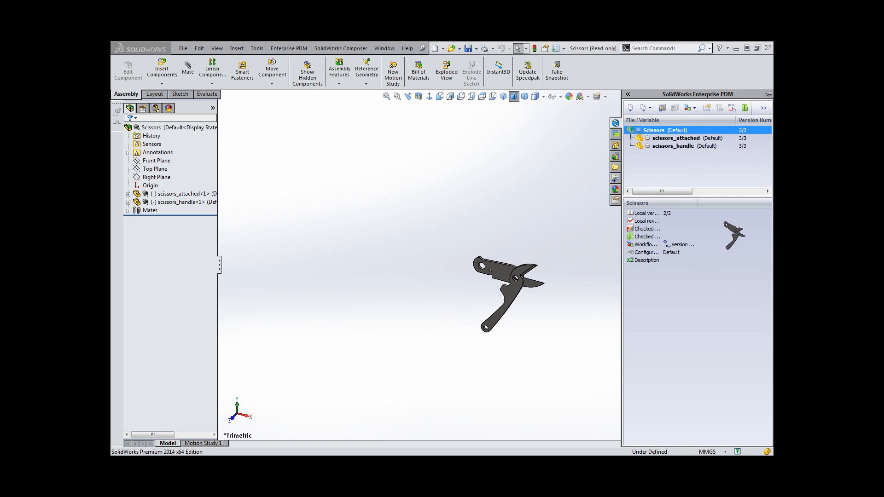
left_click(501, 214)
scroll(516, 299, "down", 5)
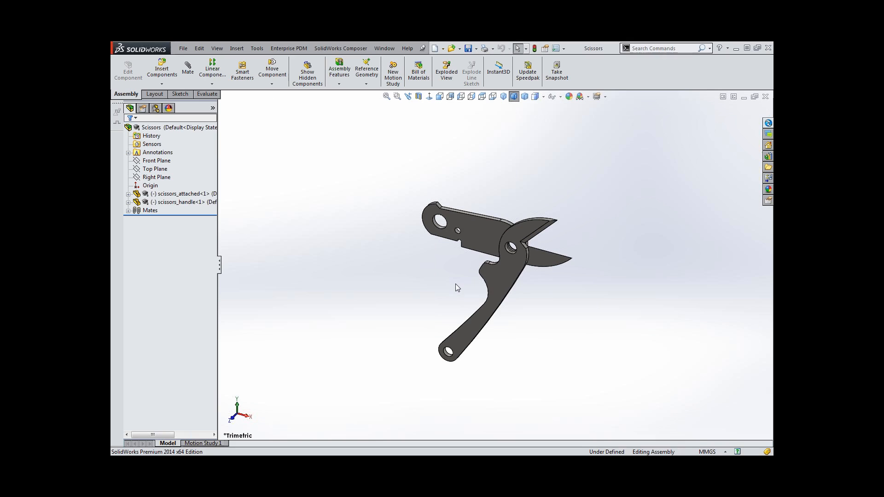
scroll(531, 287, "down", 2)
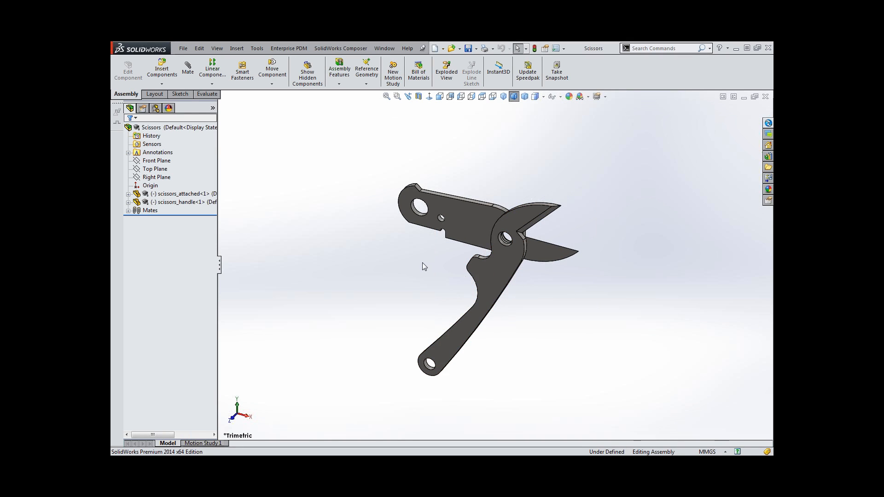
Add a custom Description property of type Text to the Scissors assembly with the value "Stainless Steel Scissors".
left_click(546, 49)
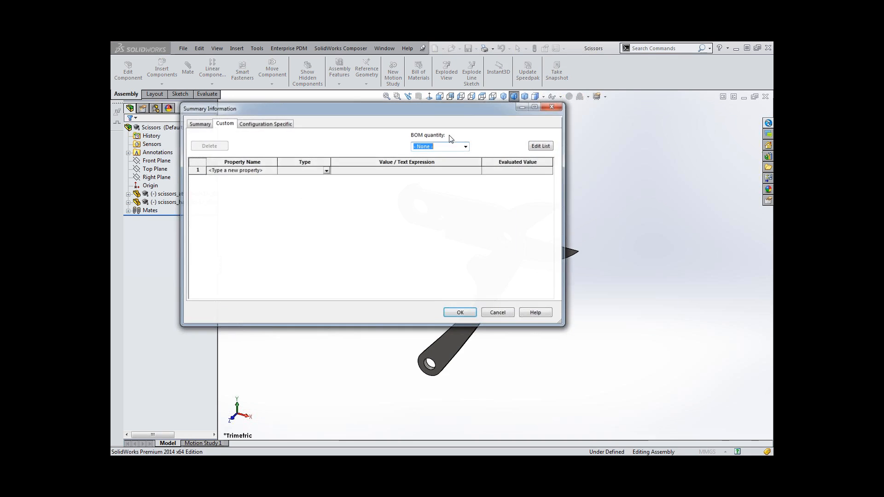
left_click(271, 170)
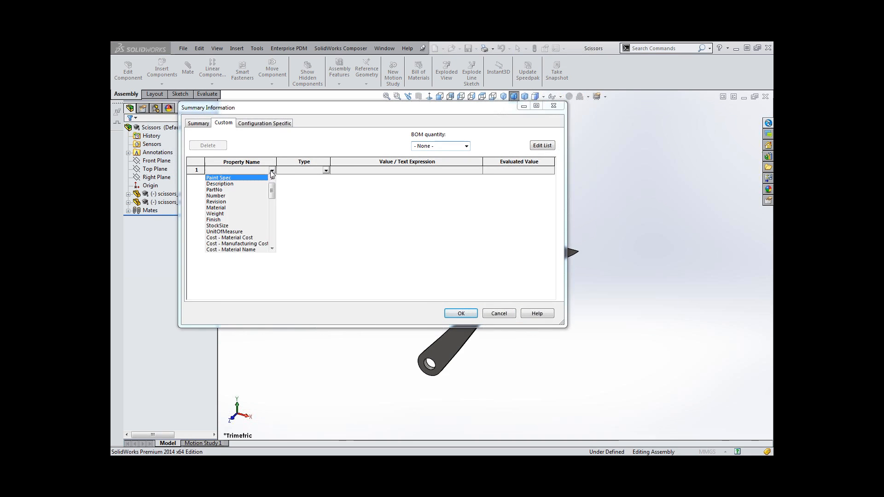
left_click(239, 180)
left_click(354, 169)
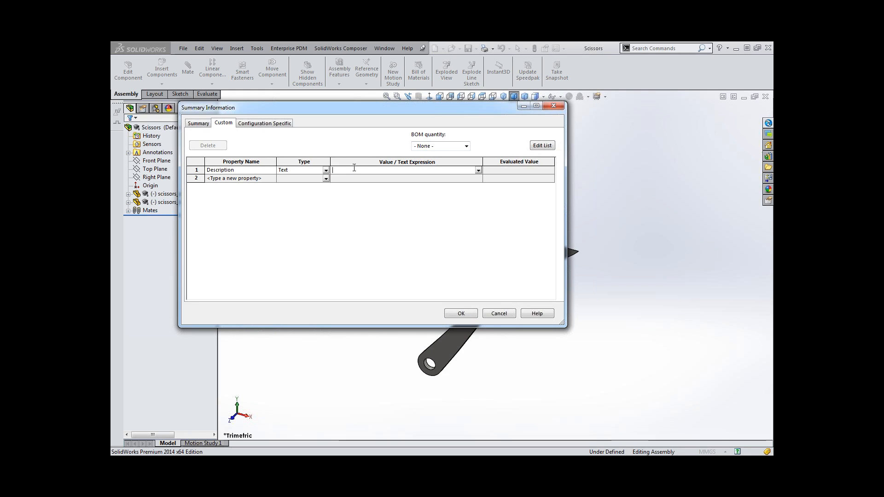
type("Stainless Steel Scissors")
key("Return")
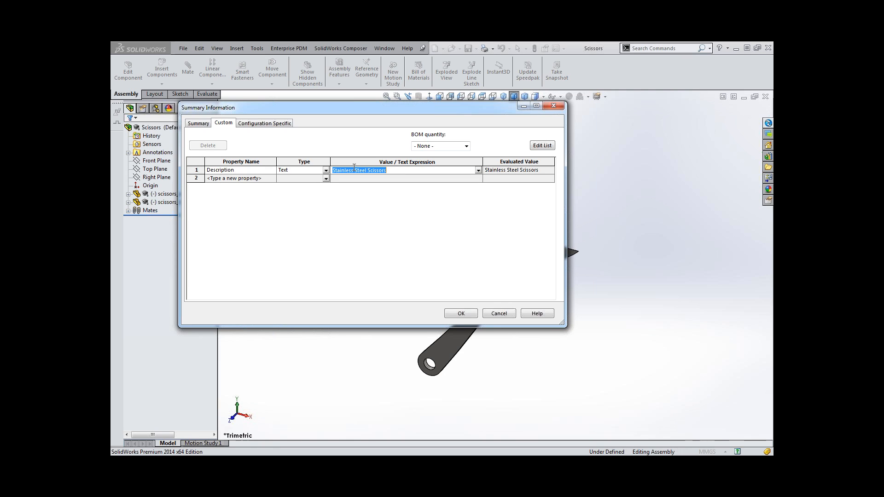
Add a custom Vendor property with the text value "ABC Scissors" and apply the Scissors assembly's custom properties.
left_click(258, 179)
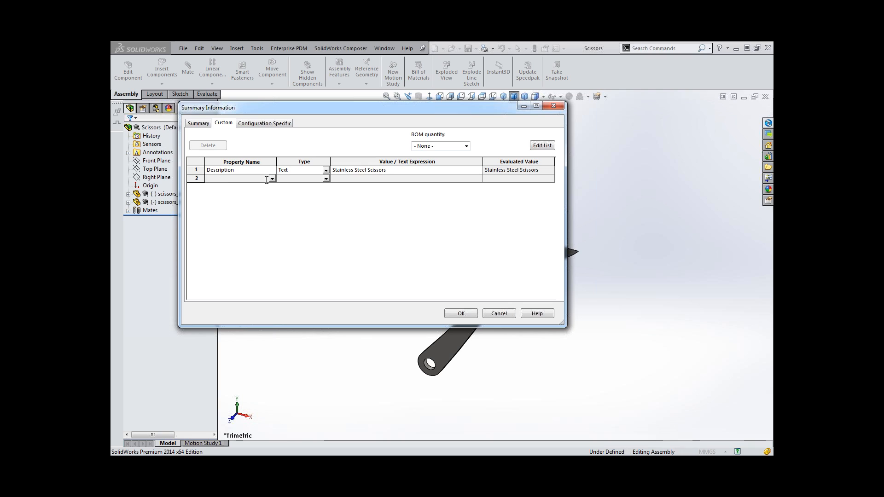
left_click(272, 179)
left_click_drag(272, 197, 269, 255)
scroll(270, 256, "up", 3)
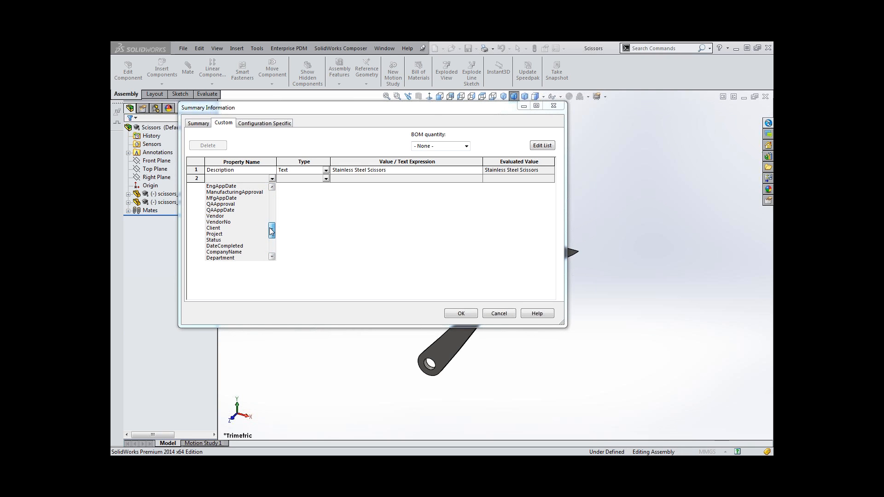
left_click(225, 218)
left_click(350, 179)
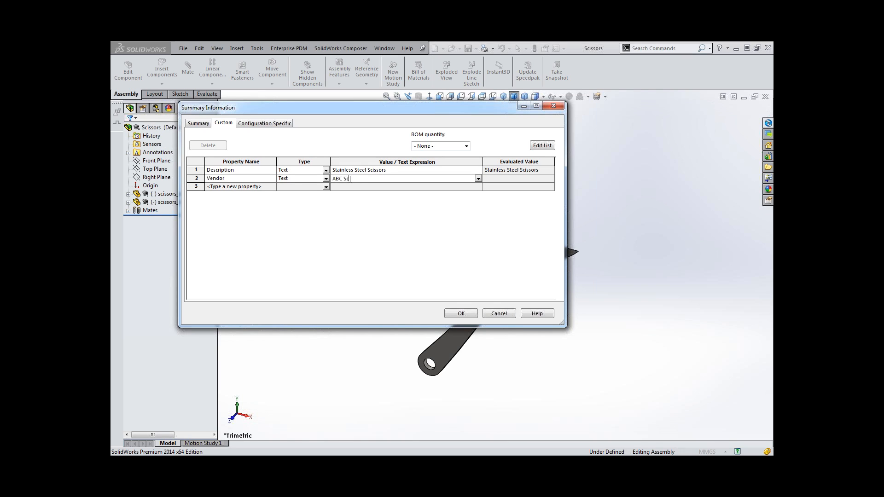
type("ABC Scissors")
key("Return")
left_click(463, 316)
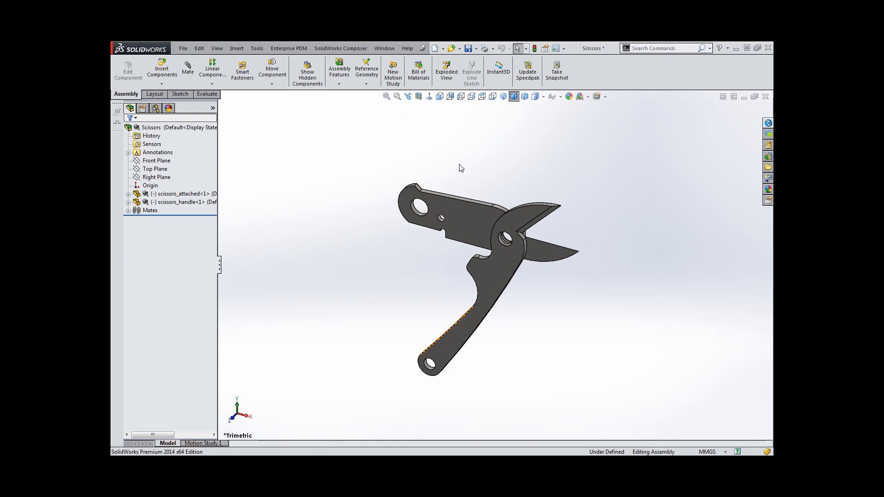
Return to the Gerber Multitool assembly and open its serrated knife part in its own window, accepting the read-only state.
key("ctrl+Tab")
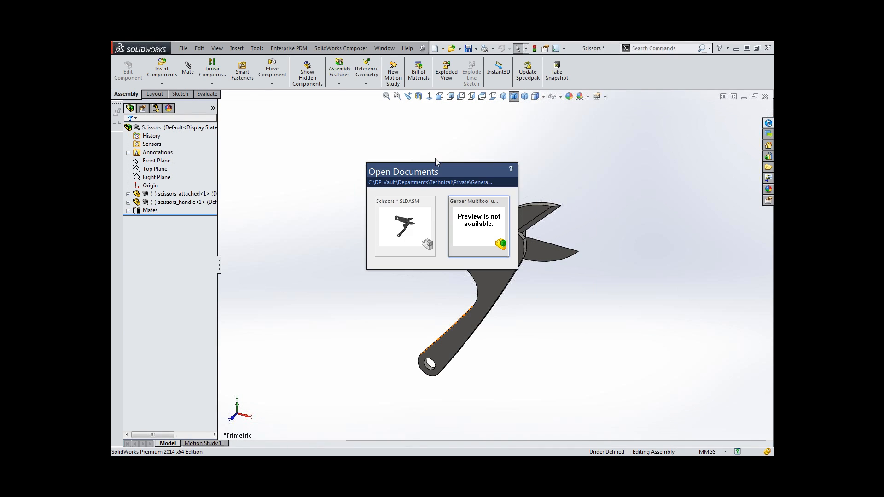
left_click(487, 226)
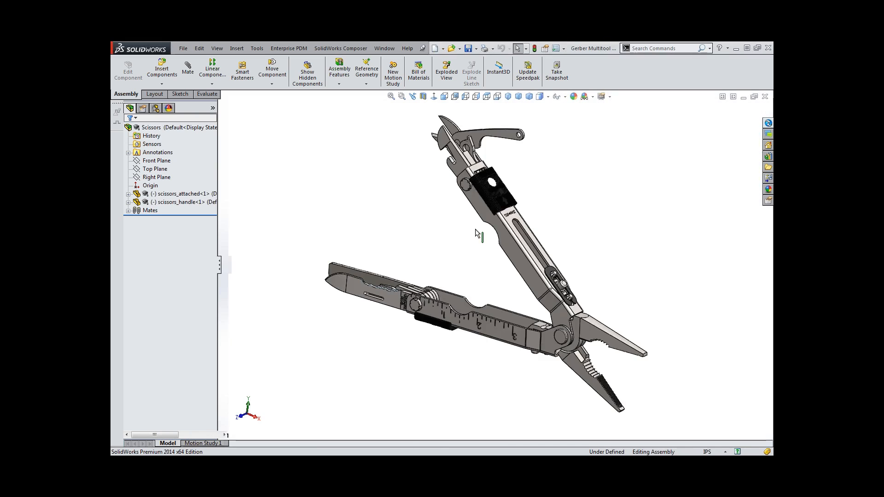
left_click(355, 294)
left_click(397, 248)
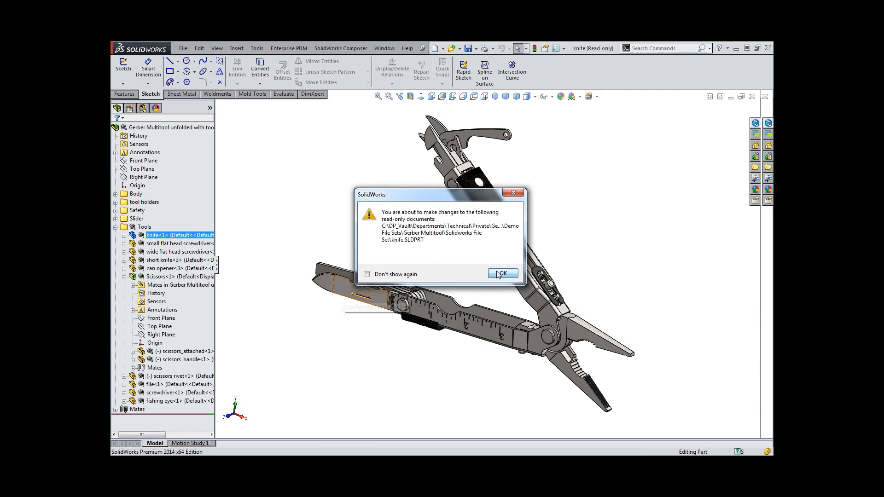
left_click(502, 274)
Check out the knife part from the Enterprise PDM vault so that it can be edited.
left_click(768, 124)
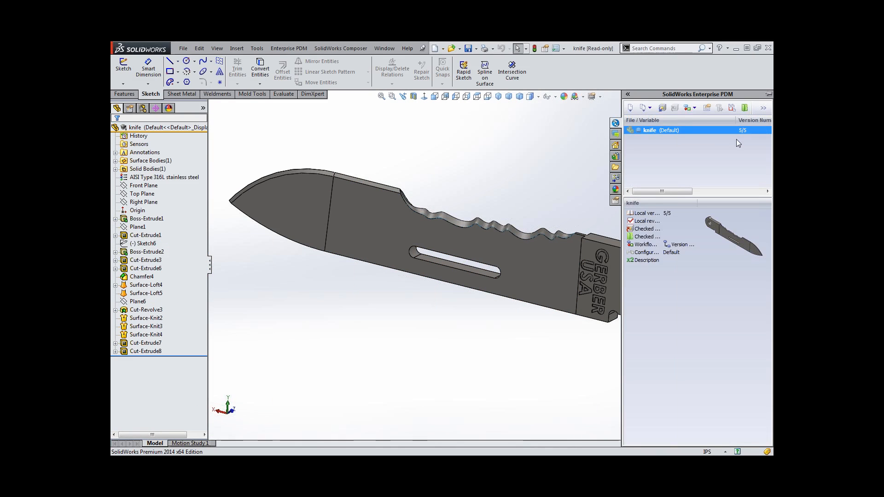
right_click(690, 134)
left_click(716, 220)
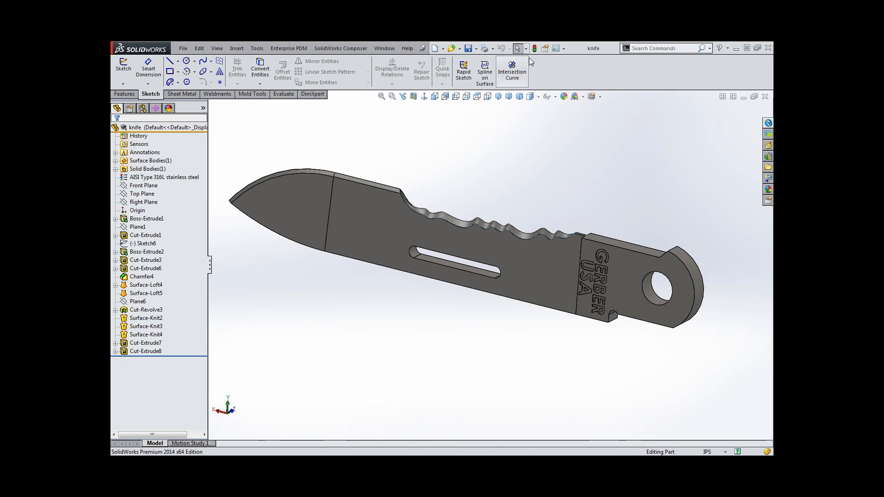
Add a custom Description property to the knife part with the text value "Serrated Blade".
left_click(545, 49)
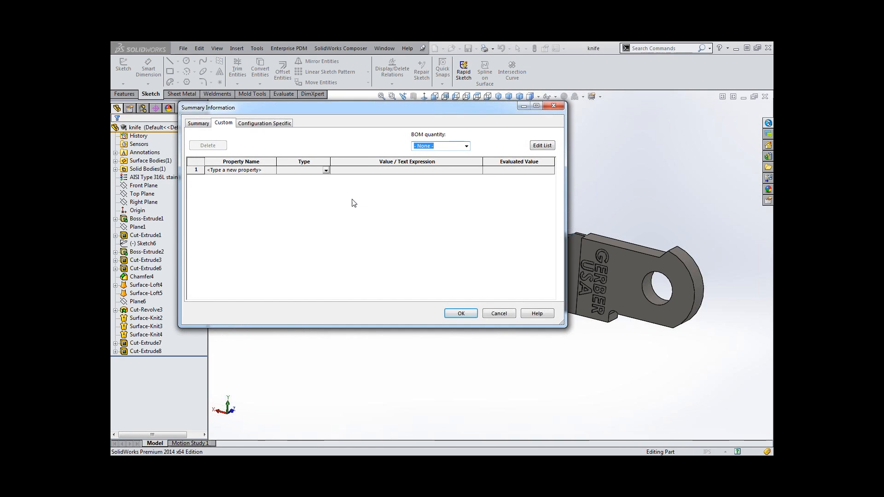
left_click(326, 171)
left_click(325, 171)
left_click(271, 171)
left_click(272, 171)
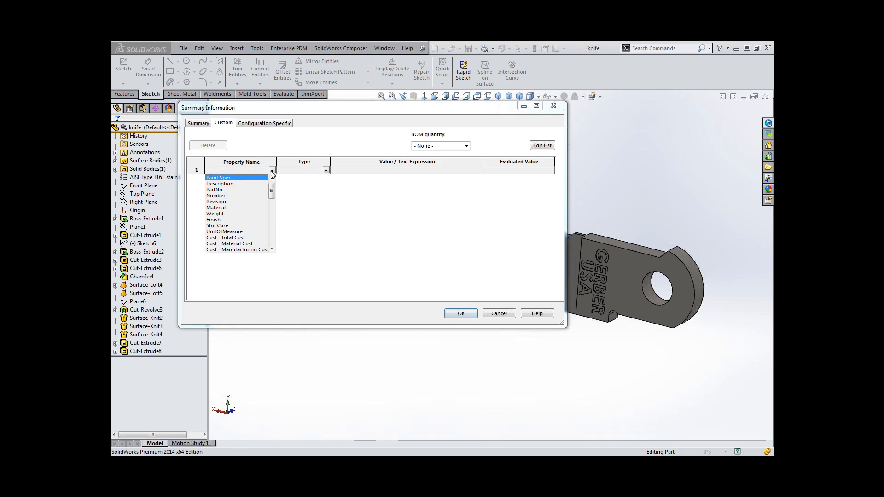
left_click(248, 184)
left_click(362, 171)
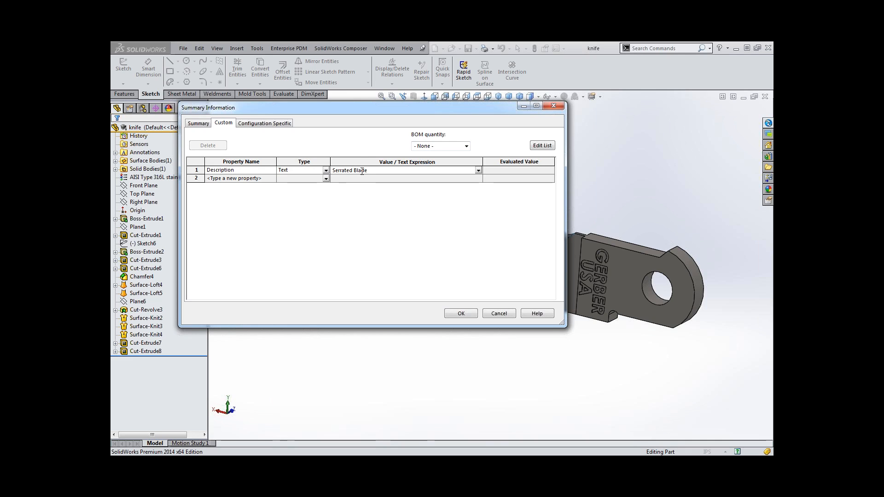
Add a custom Finish property to the knife part with the text value "Polished".
left_click(272, 178)
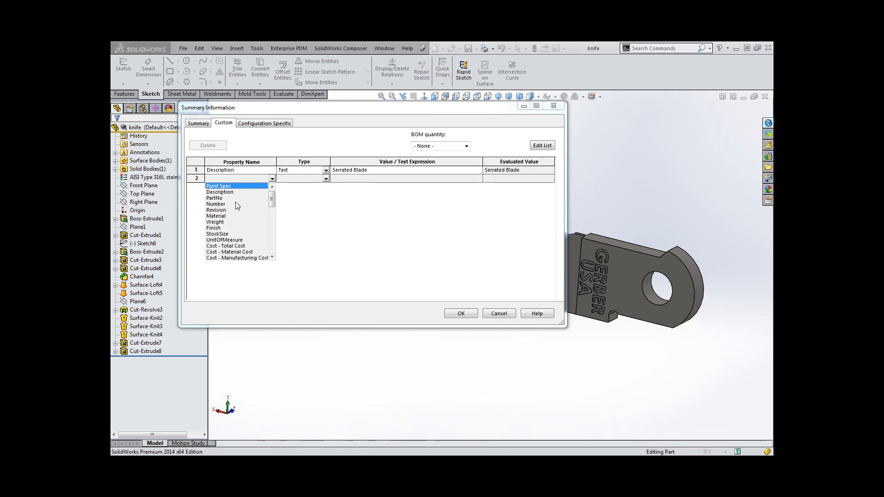
left_click(226, 228)
left_click(347, 178)
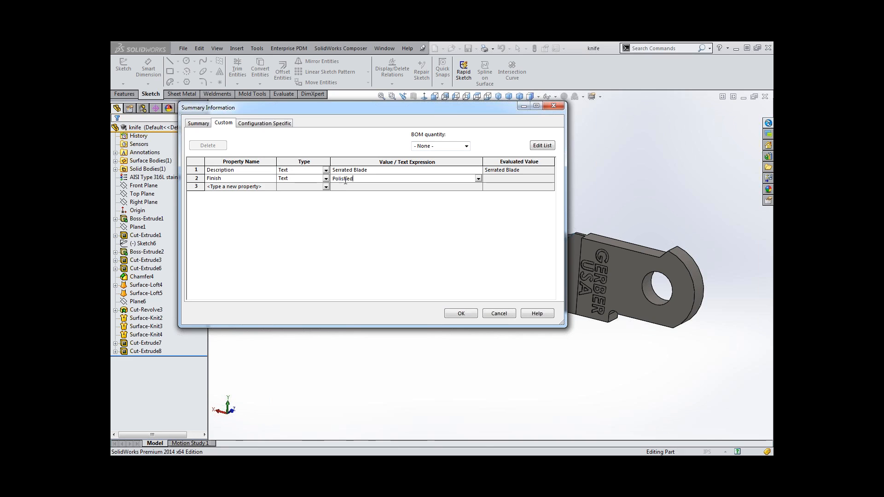
Add a custom Material property of type Text linked to the knife's assigned Material, and apply the part's custom properties.
left_click(268, 187)
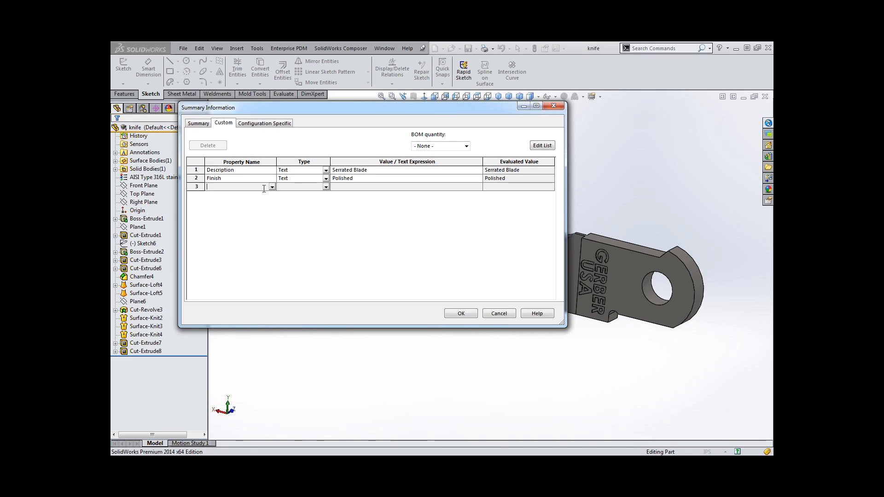
left_click_drag(311, 109, 386, 108)
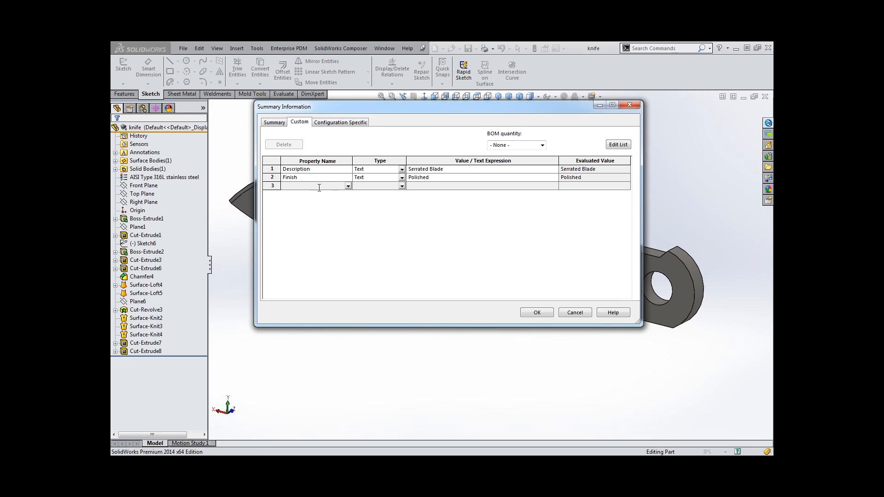
left_click(173, 179)
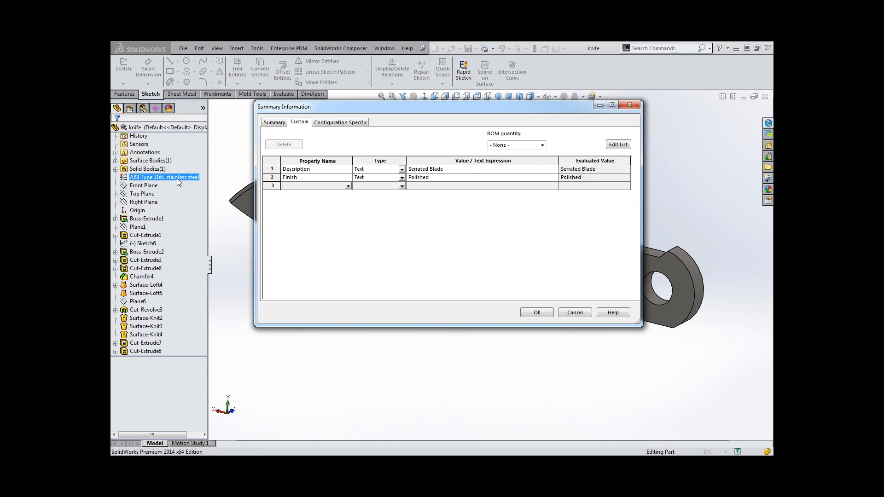
left_click(348, 186)
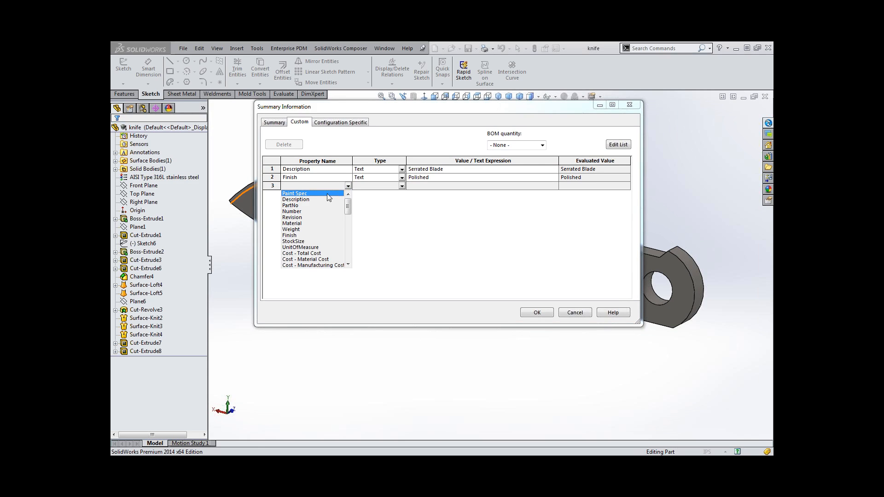
left_click(302, 225)
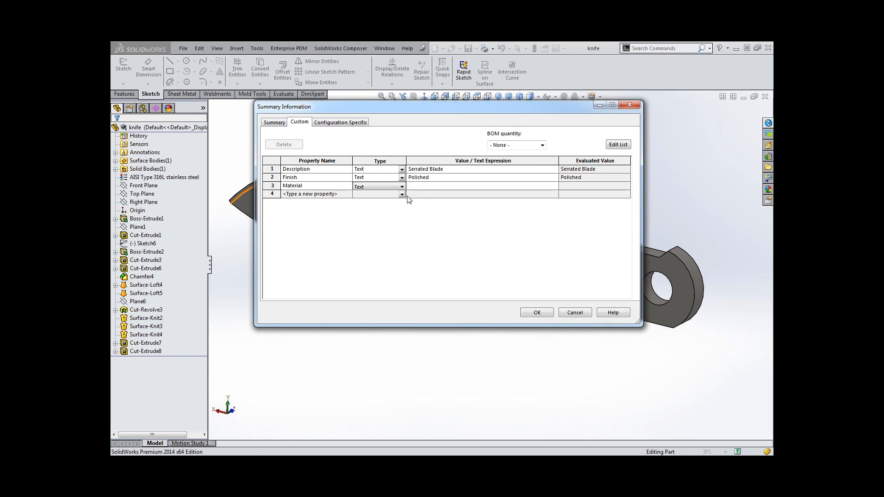
left_click(428, 187)
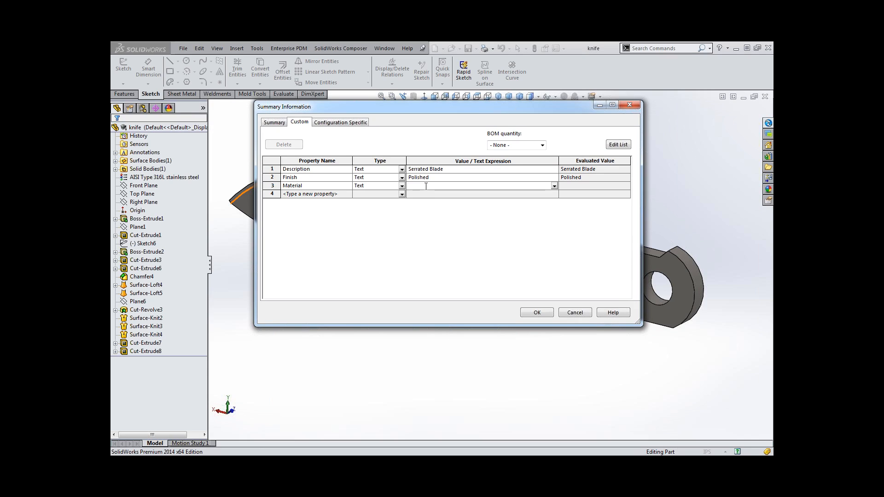
left_click(555, 186)
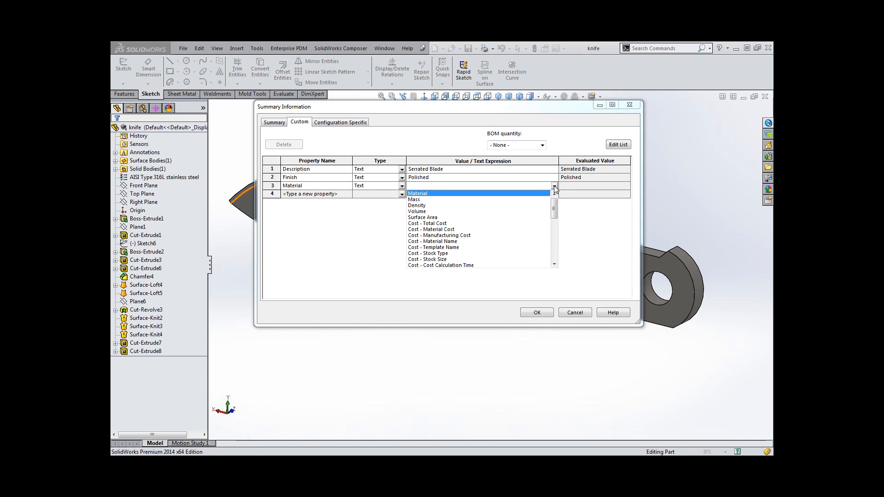
left_click(435, 195)
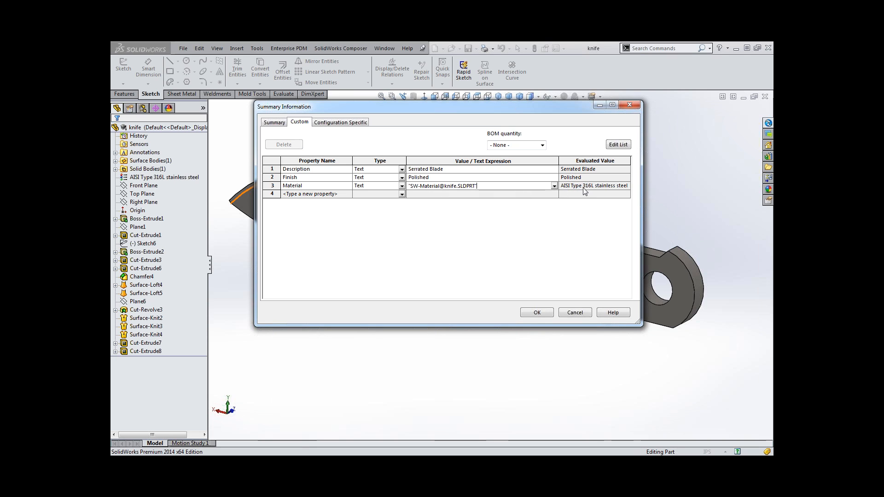
left_click(538, 313)
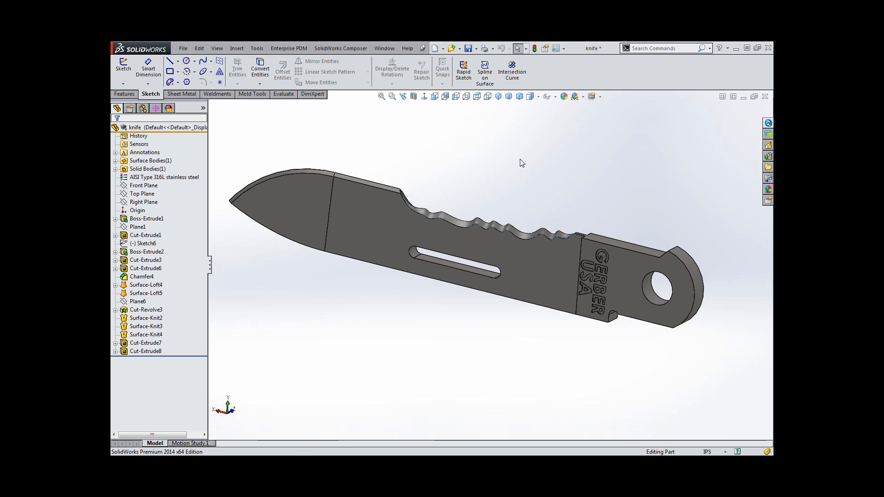
Open the mm body part from the multitool assembly in its own window, accepting its read-only state, and display its Enterprise PDM vault information.
key("ctrl+Tab")
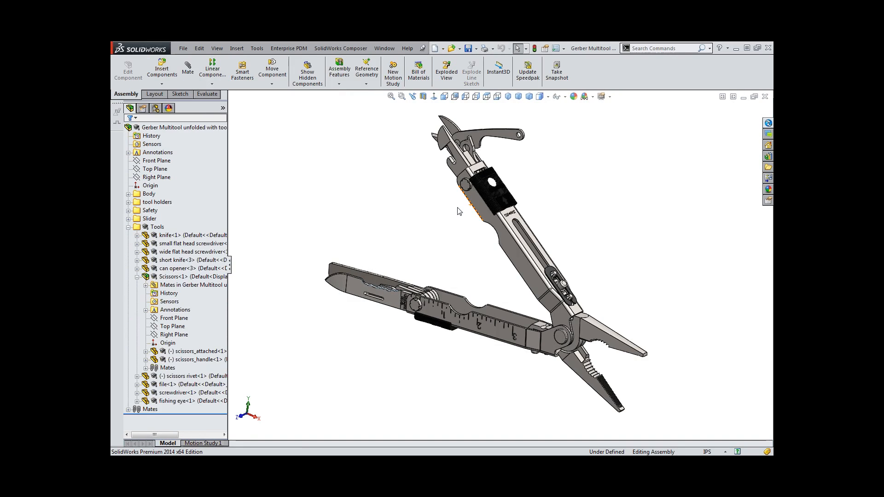
left_click(509, 237)
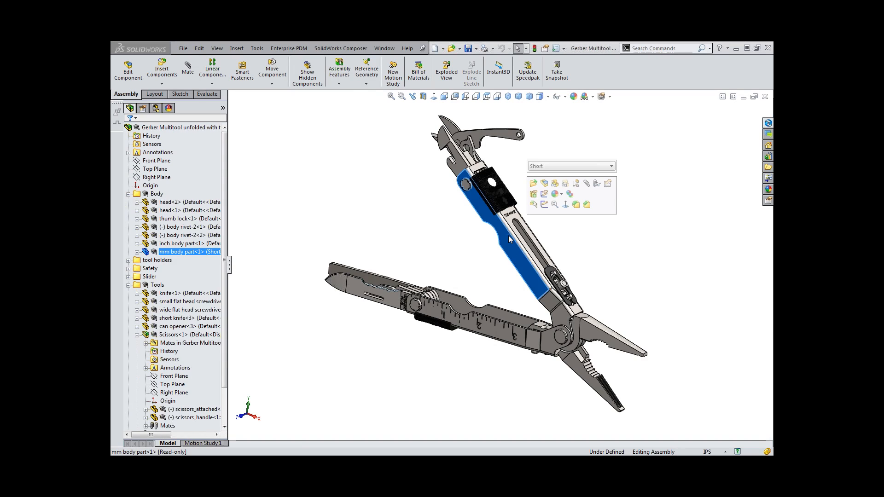
left_click(534, 183)
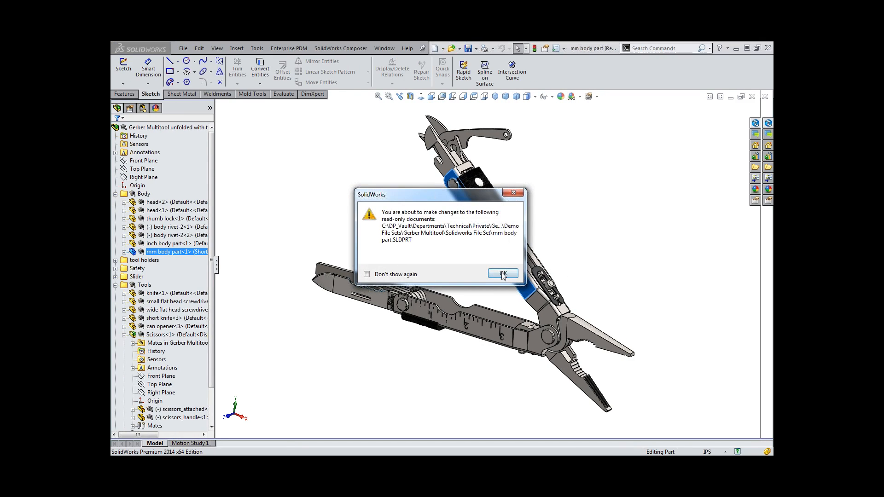
left_click(504, 276)
left_click(768, 134)
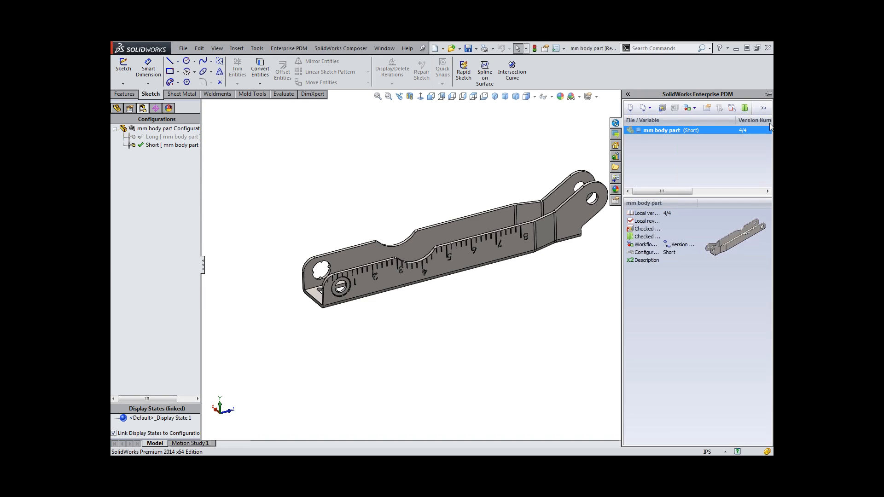
Check out the mm body part from the vault and add a custom Description property with the text value "Handle".
right_click(680, 131)
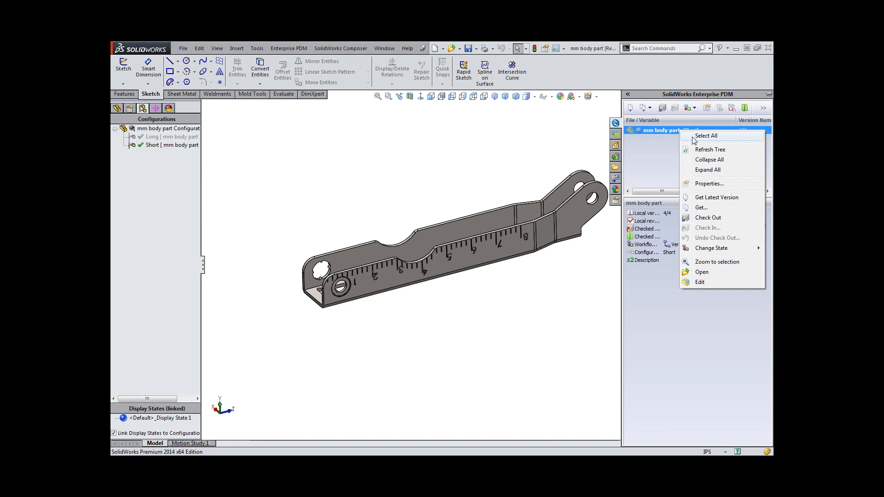
left_click(709, 217)
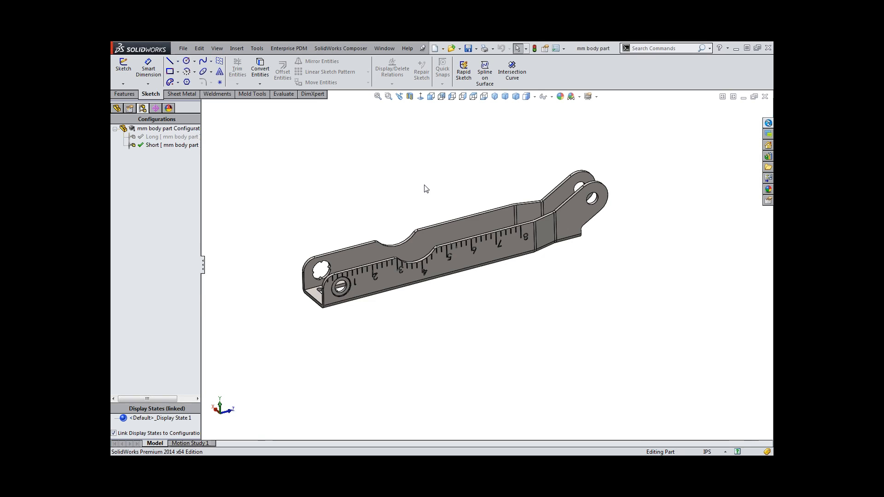
left_click(545, 48)
left_click(347, 170)
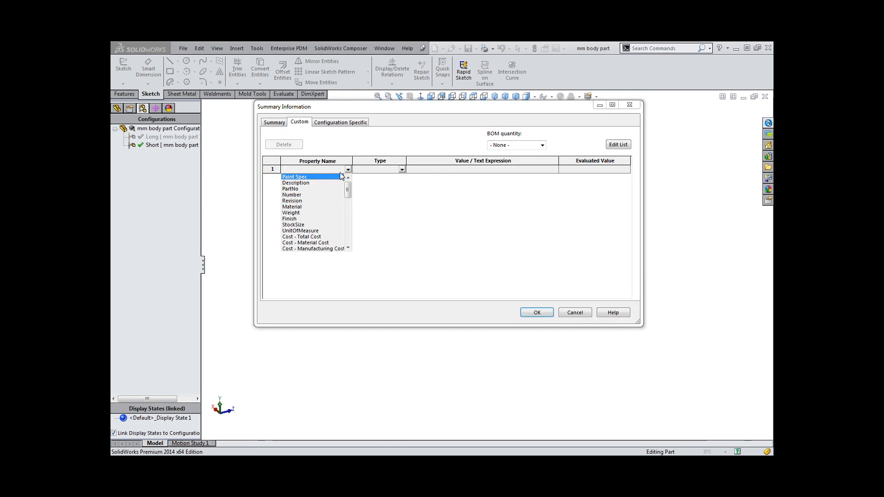
left_click(312, 183)
left_click(440, 169)
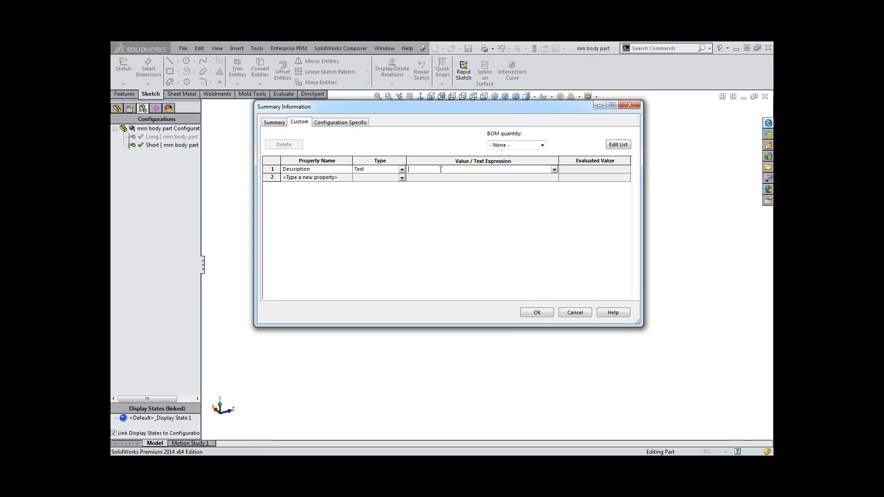
type("Handle")
left_click(536, 313)
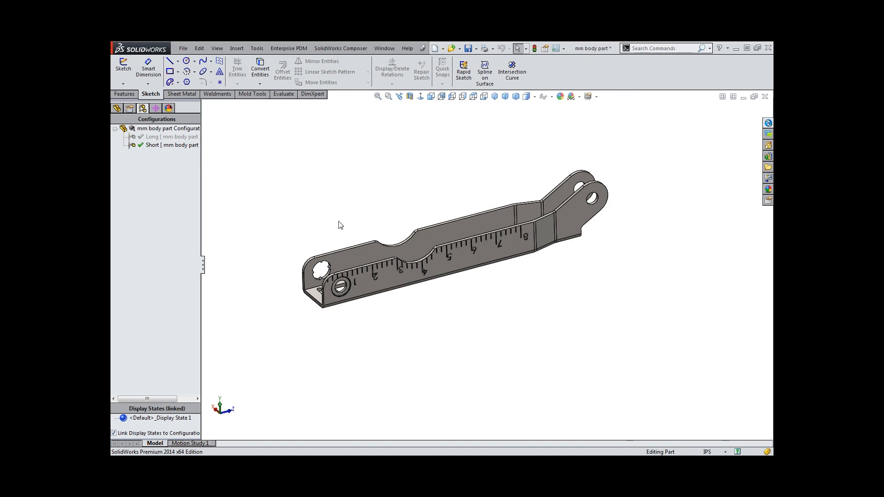
Switch the mm body part to its Long configuration for comparison and return to the Short configuration.
double_click(172, 137)
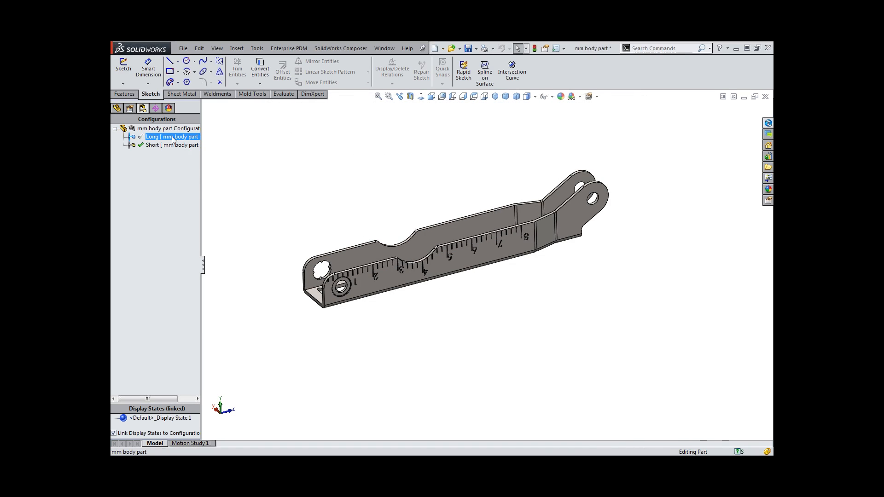
left_click(173, 145)
double_click(173, 145)
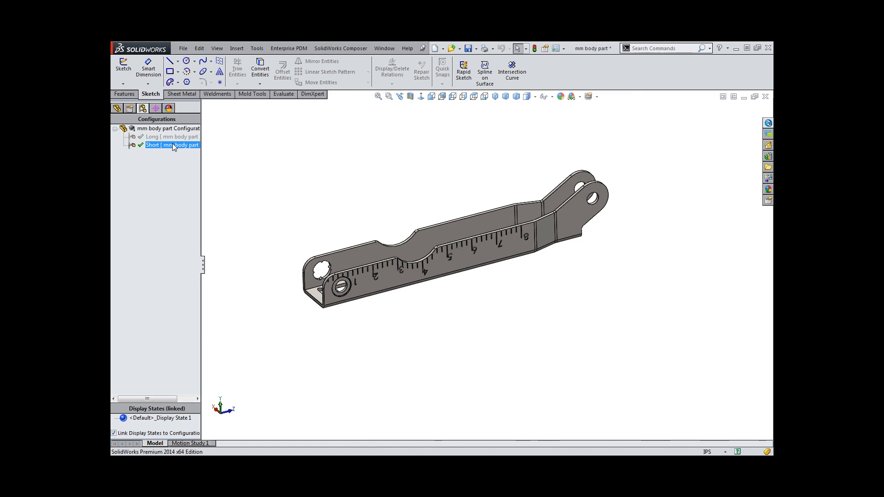
key("Up")
Add a configuration-specific text property "Main Length" to the Short configuration, linked to the length dimension of Boss-Extrude1.
left_click(545, 48)
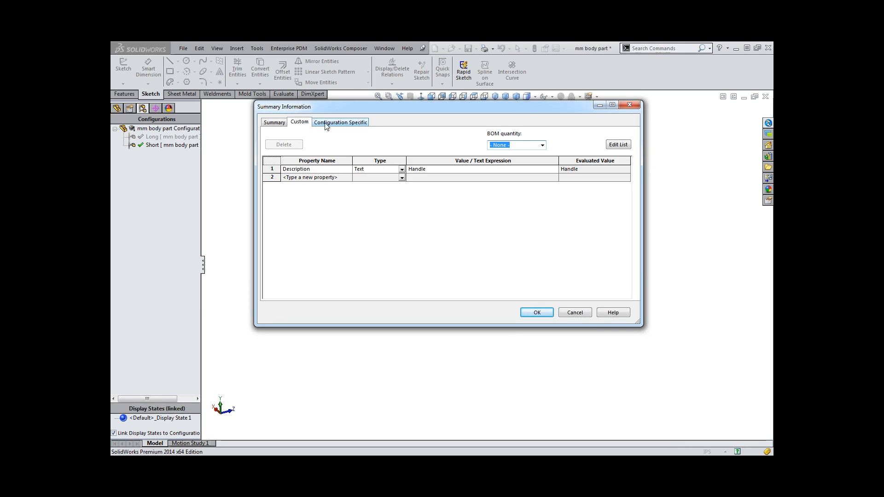
left_click(340, 124)
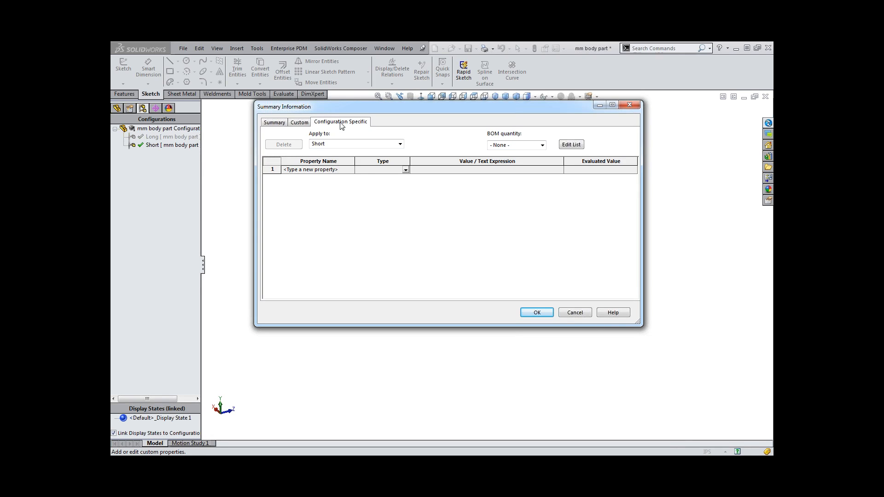
left_click(400, 144)
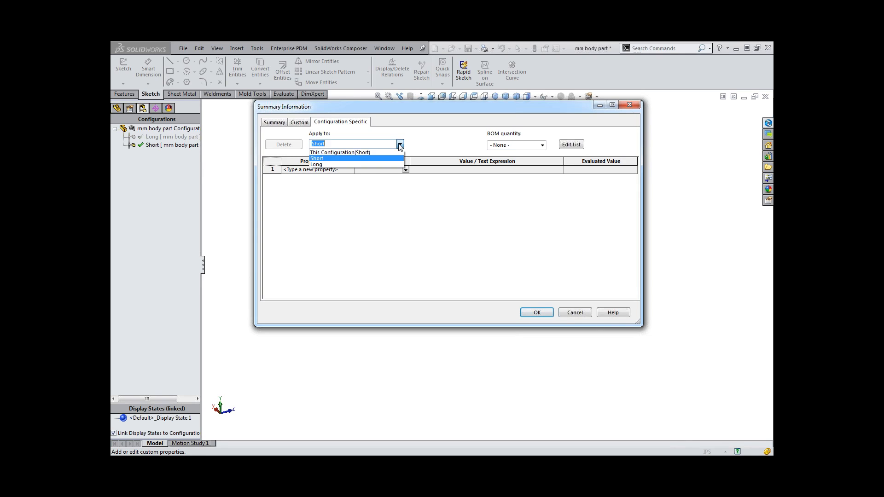
left_click(335, 159)
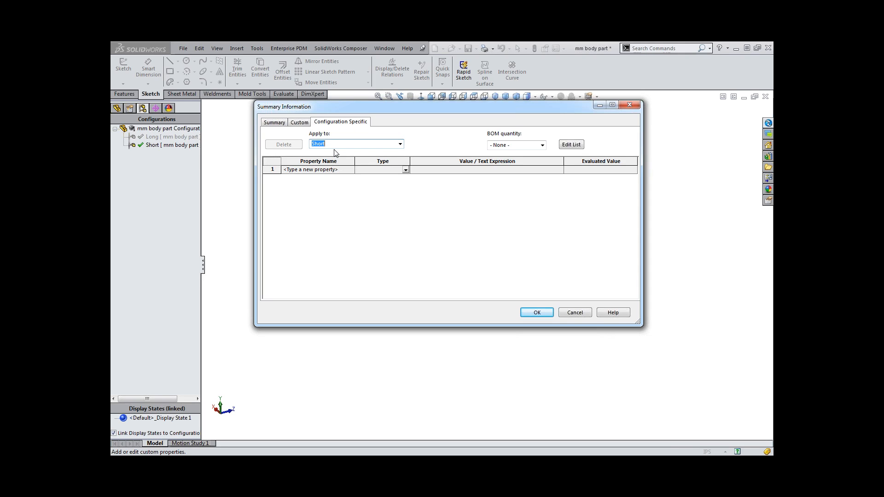
left_click(336, 174)
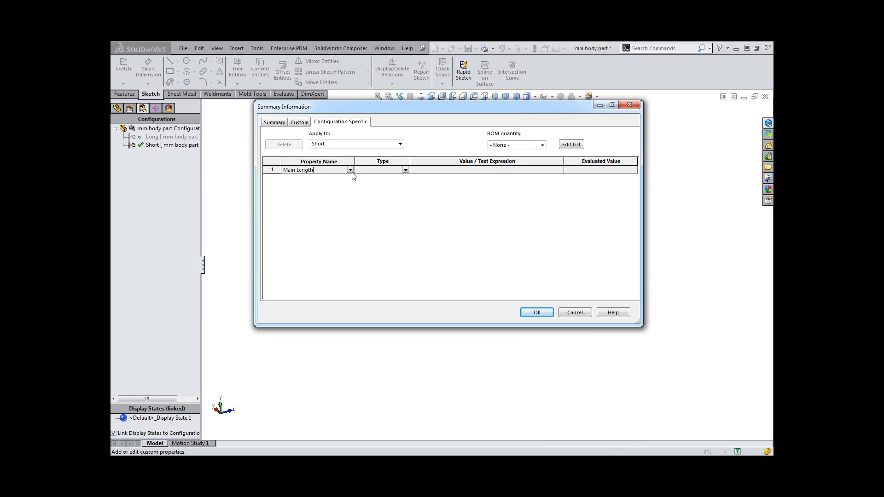
left_click(425, 169)
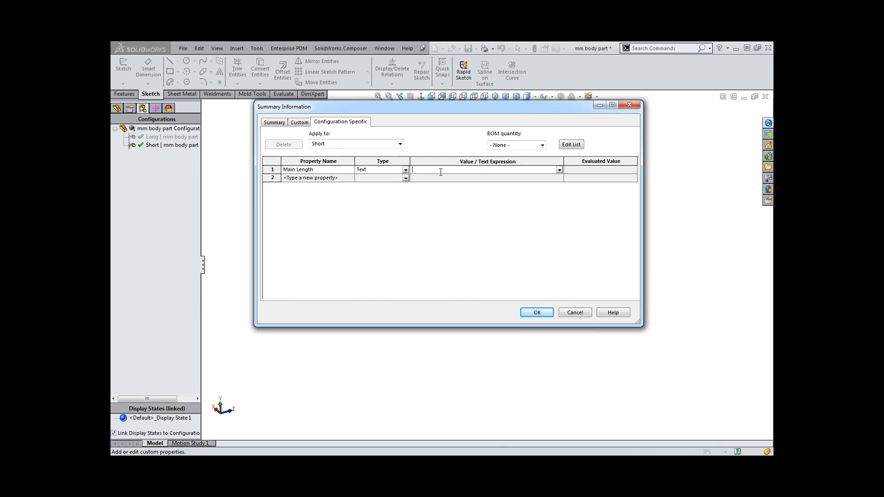
left_click_drag(435, 108, 479, 296)
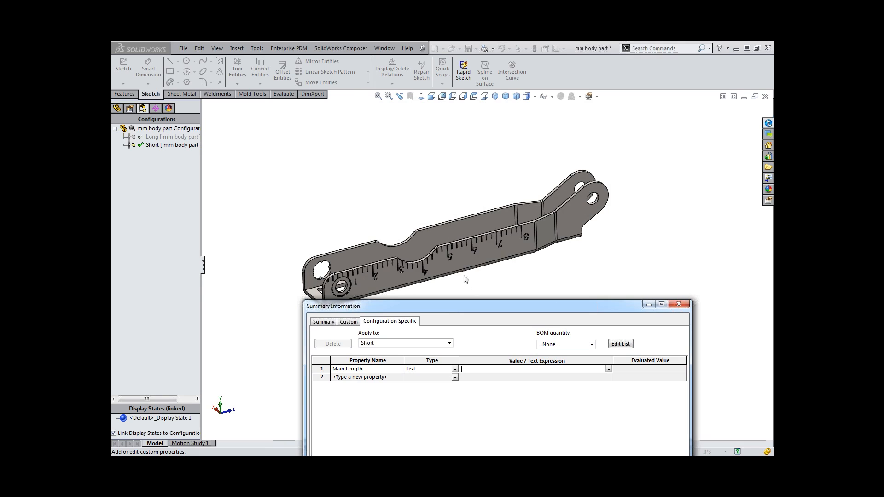
left_click(460, 253)
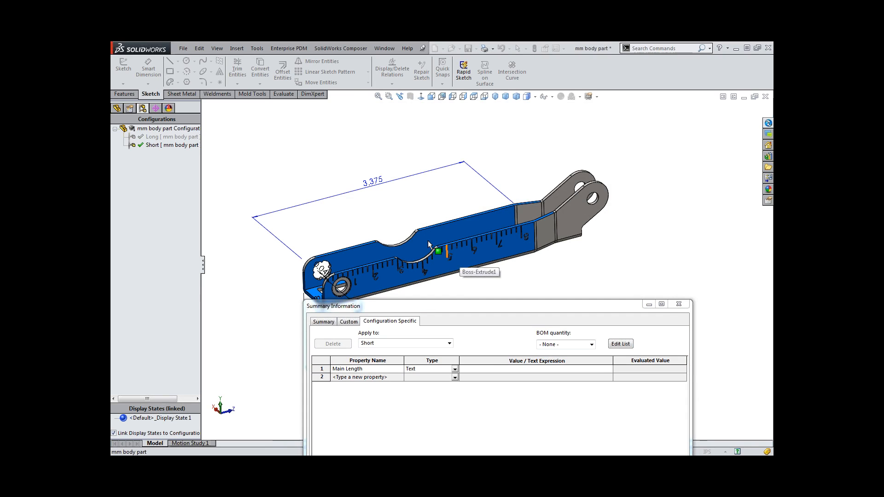
left_click(374, 183)
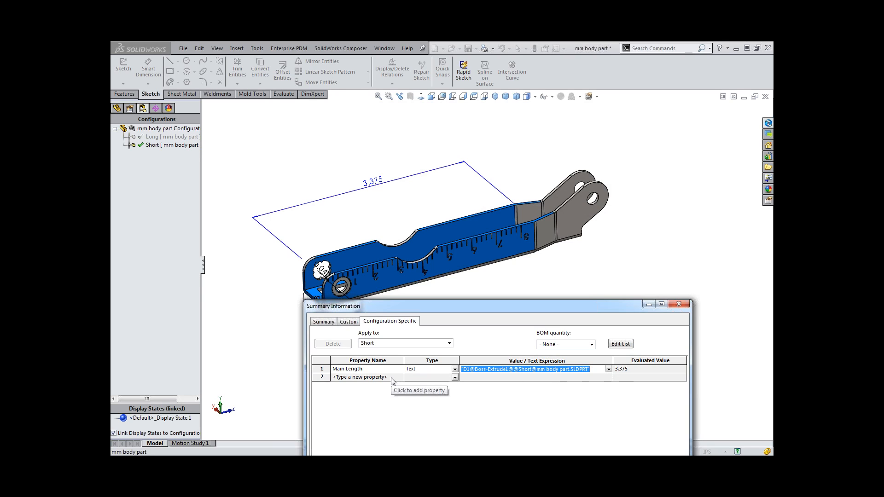
Add a "Main Length" text property to the Long configuration, linked to the Boss-Extrude1 length dimension, and apply the part's properties.
left_click(443, 343)
left_click(400, 364)
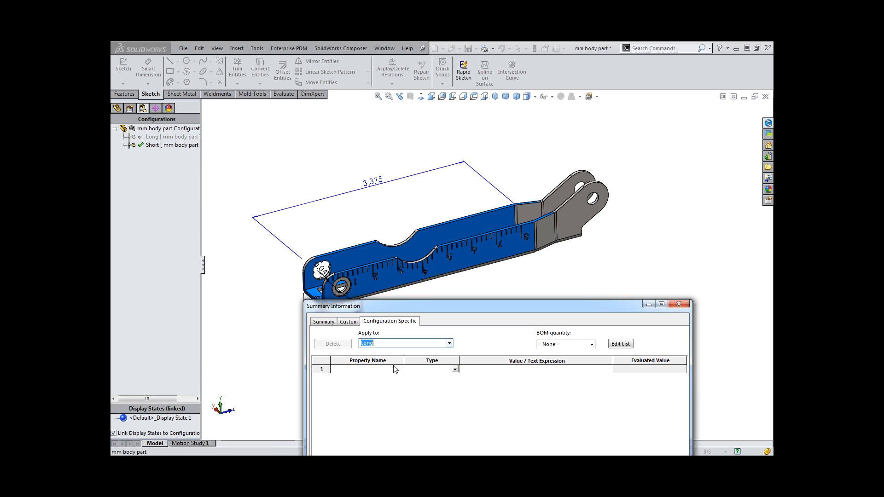
left_click(386, 369)
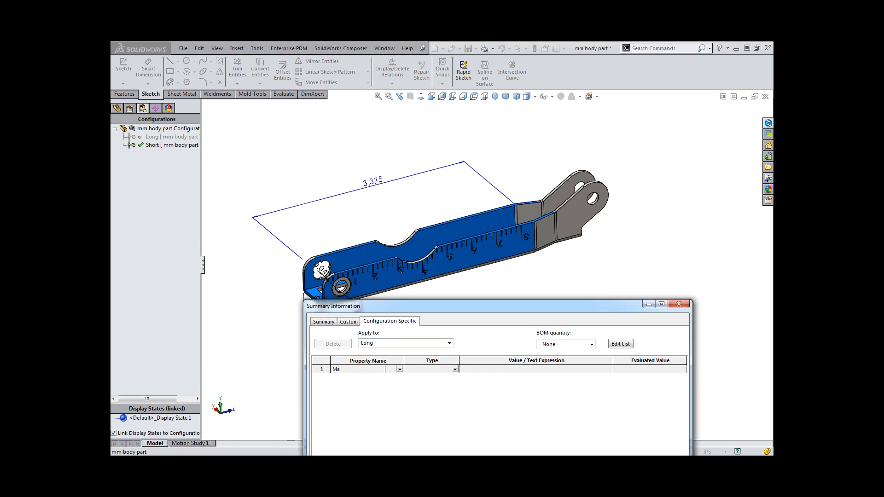
type("Main Length")
key("Tab")
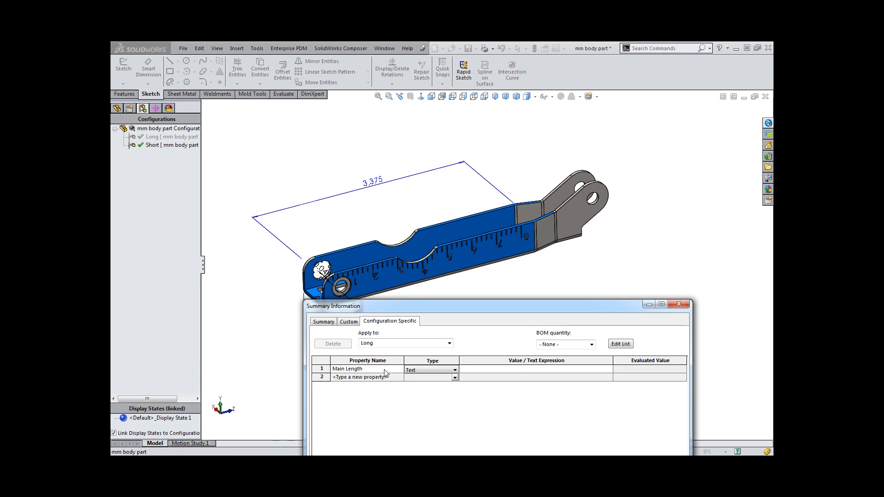
left_click(479, 373)
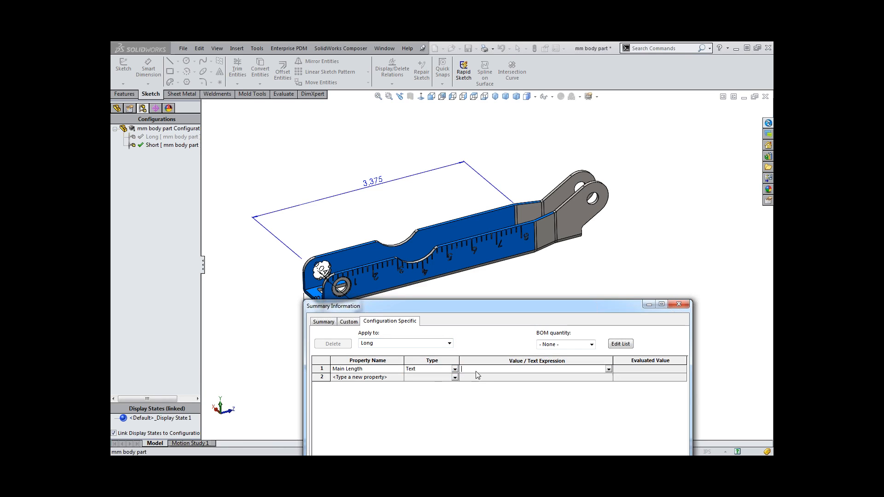
left_click(372, 186)
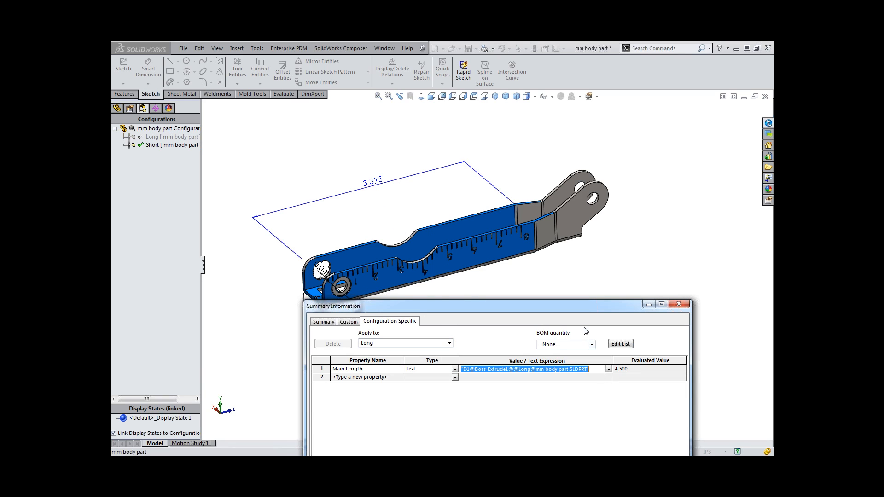
left_click_drag(573, 308, 574, 156)
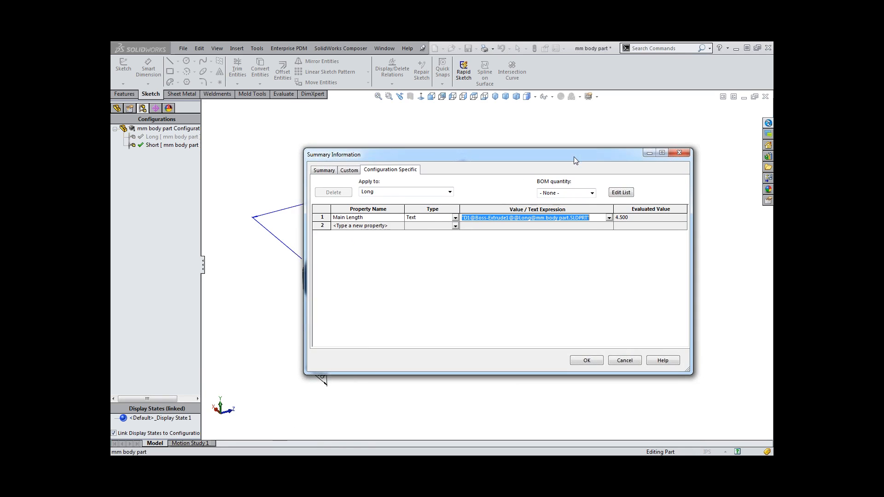
left_click(587, 361)
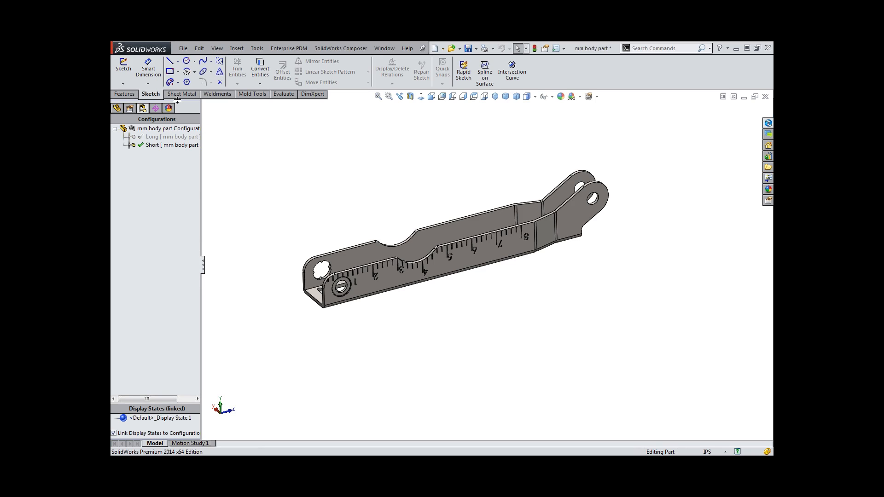
Place a reference dimension below the part for its overall length, measured between the end faces at both ends.
left_click(148, 71)
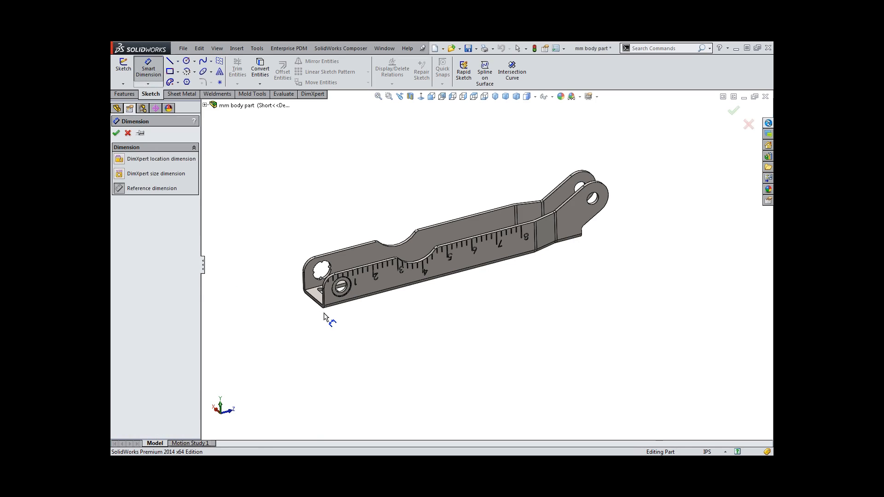
scroll(324, 314, "down", 5)
left_click(370, 274)
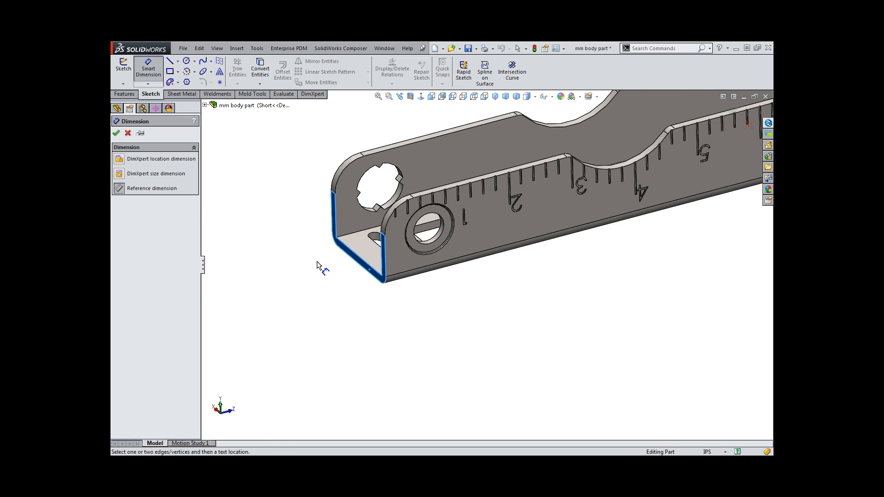
scroll(318, 265, "up", 5)
middle_click_drag(540, 207, 524, 223)
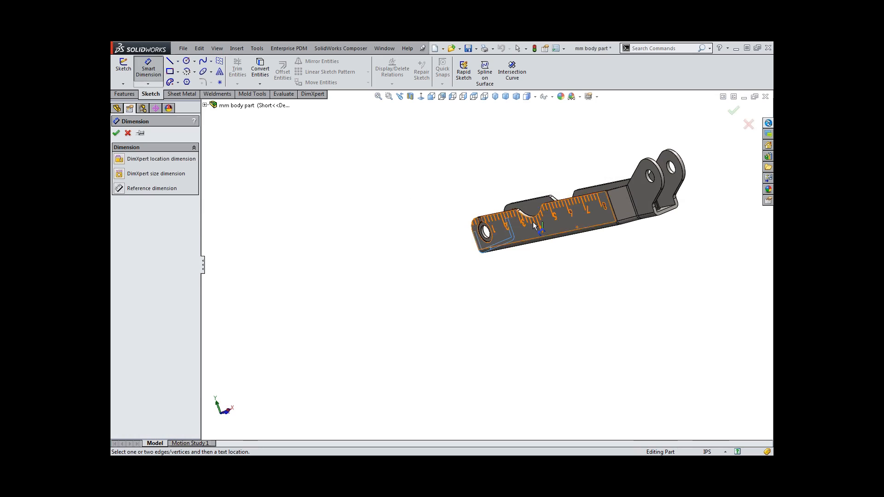
scroll(647, 233, "down", 5)
left_click(646, 206)
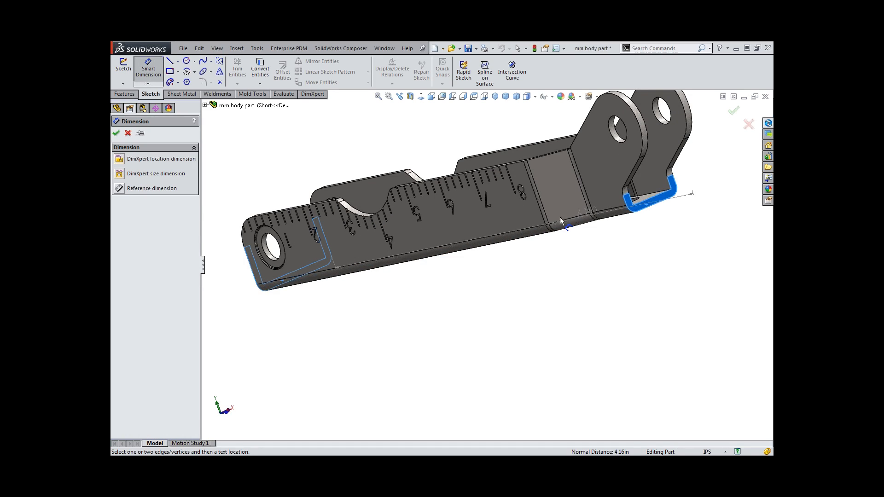
scroll(560, 217, "up", 5)
middle_click_drag(529, 218, 539, 246)
left_click(479, 291)
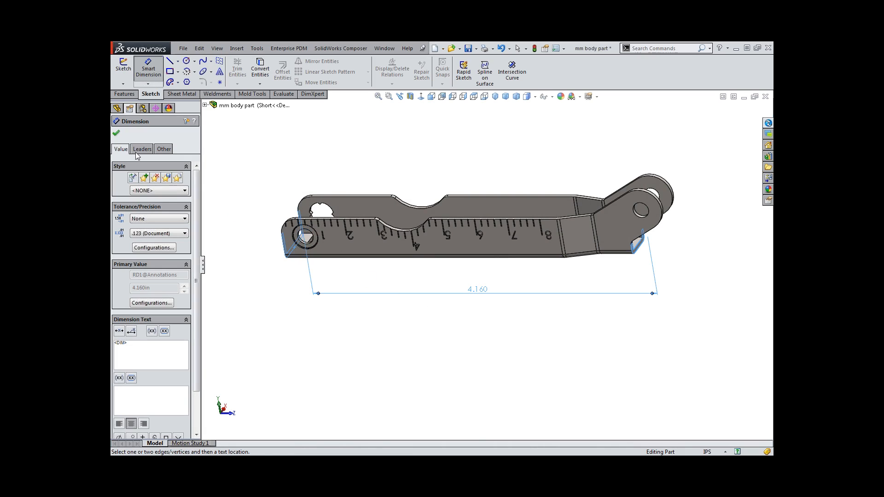
left_click(116, 133)
middle_click_drag(389, 240, 409, 224)
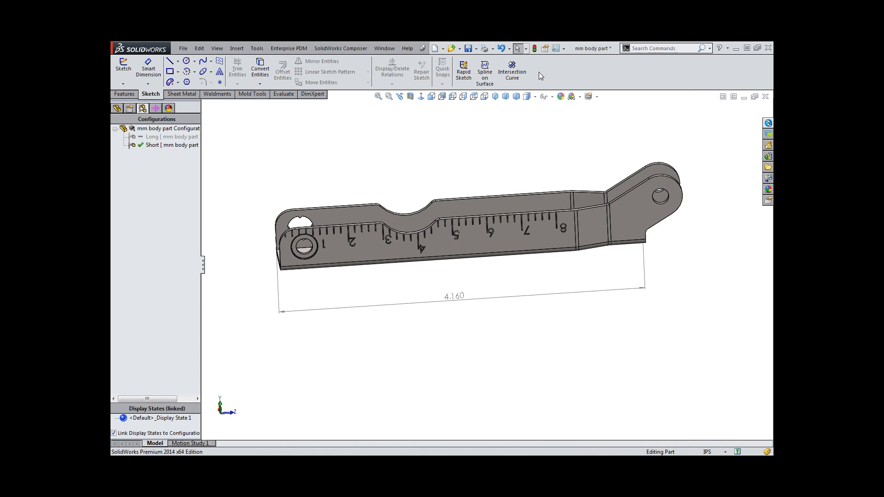
Add an "Overall Length" text property to the Short configuration, linked to the overall reference dimension.
left_click(544, 50)
left_click(385, 226)
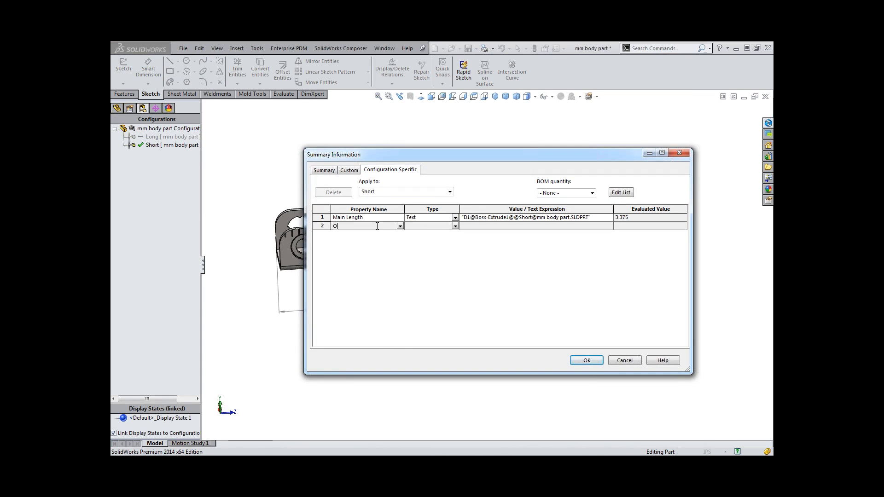
type("Overall Length")
key("Tab")
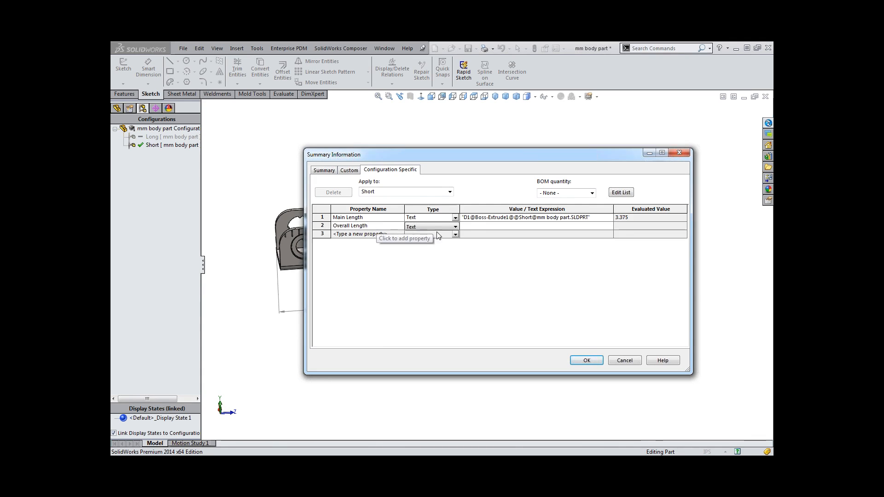
key("Tab")
left_click_drag(480, 159, 607, 336)
left_click(460, 300)
left_click_drag(568, 334, 437, 160)
left_click(604, 230)
left_click(625, 232)
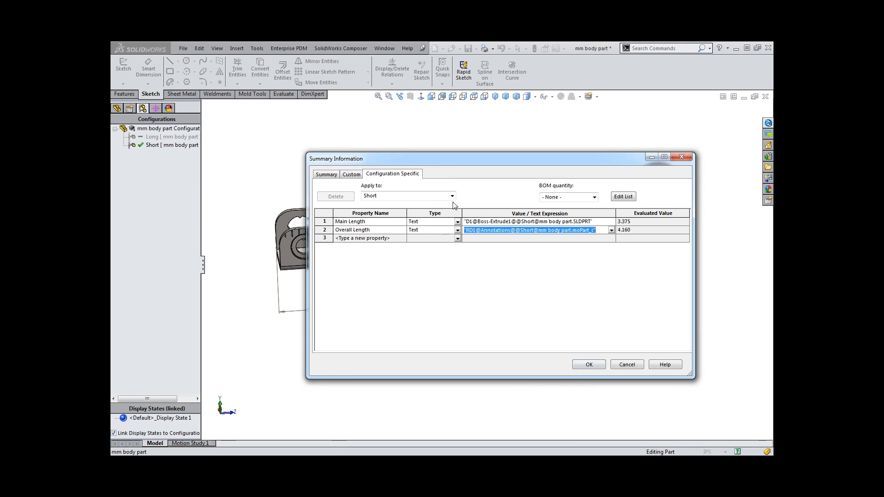
Add an "Overall Length" text property to the Long configuration, linked to the overall reference dimension.
left_click(451, 196)
left_click(386, 215)
left_click(368, 230)
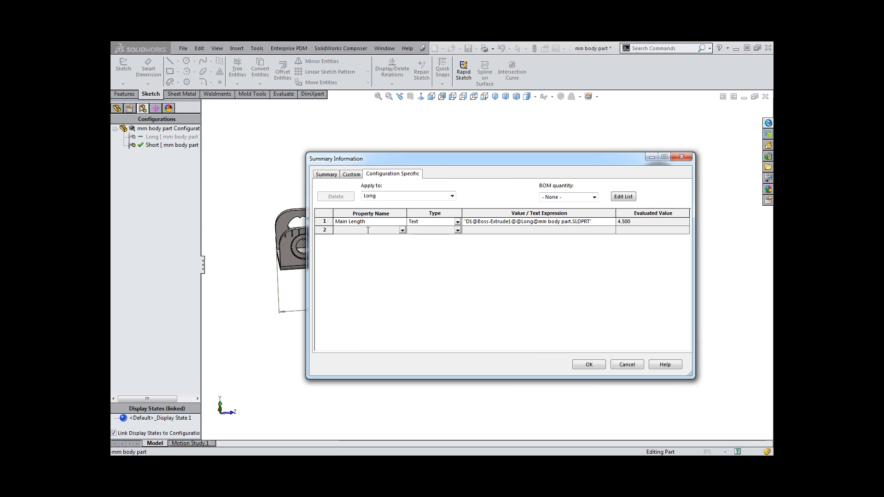
type("Overall Leng")
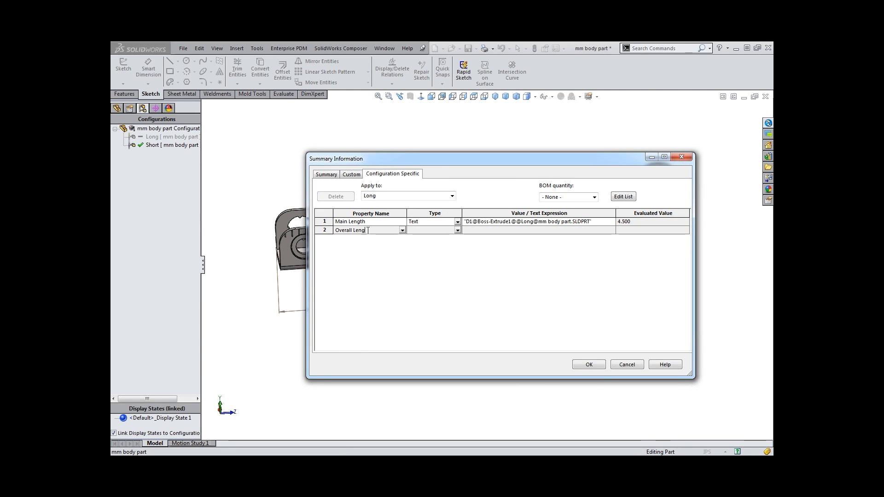
type("th")
key("Tab")
left_click_drag(456, 158, 611, 304)
left_click(453, 296)
mouse_move(547, 307)
left_mouse_down()
mouse_move(530, 301)
mouse_move(393, 146)
left_mouse_up()
left_click(597, 216)
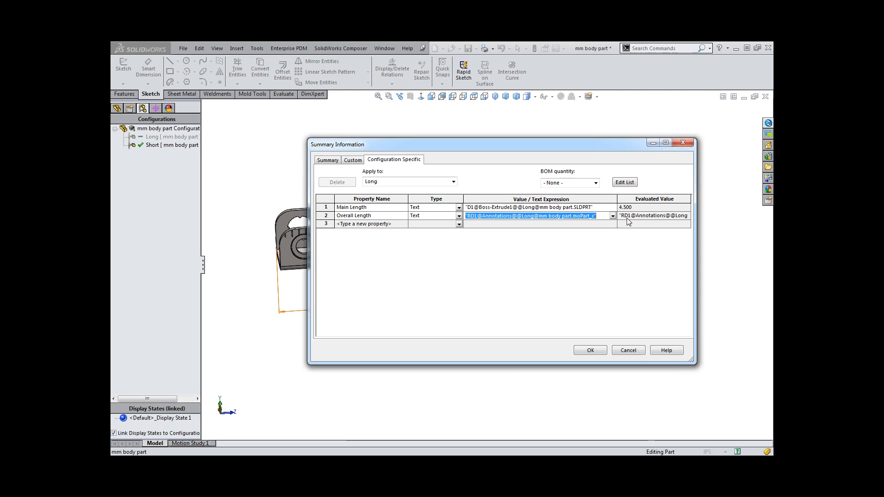
Apply the part's properties, then activate the Long configuration and return to Short to update the linked values.
left_click(157, 145)
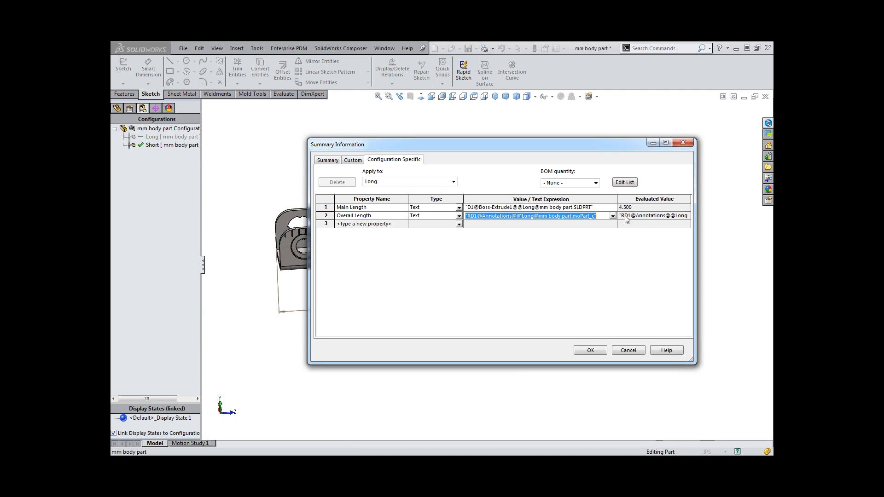
left_click(592, 350)
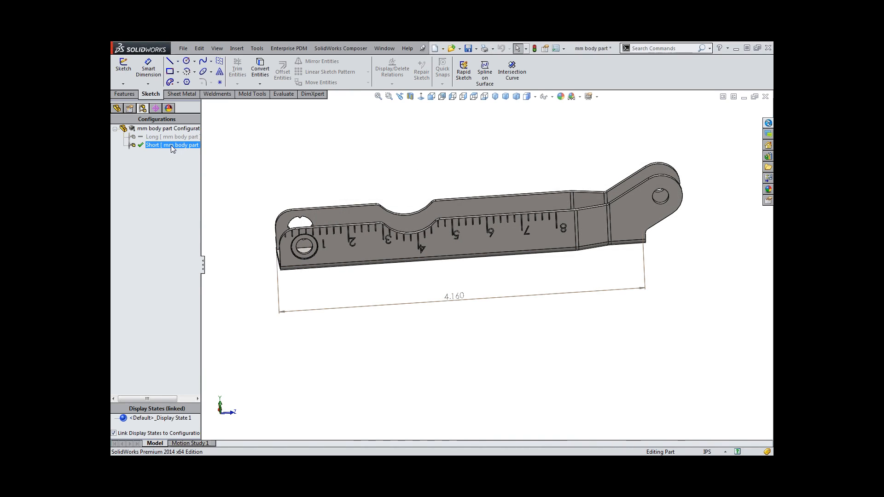
double_click(164, 137)
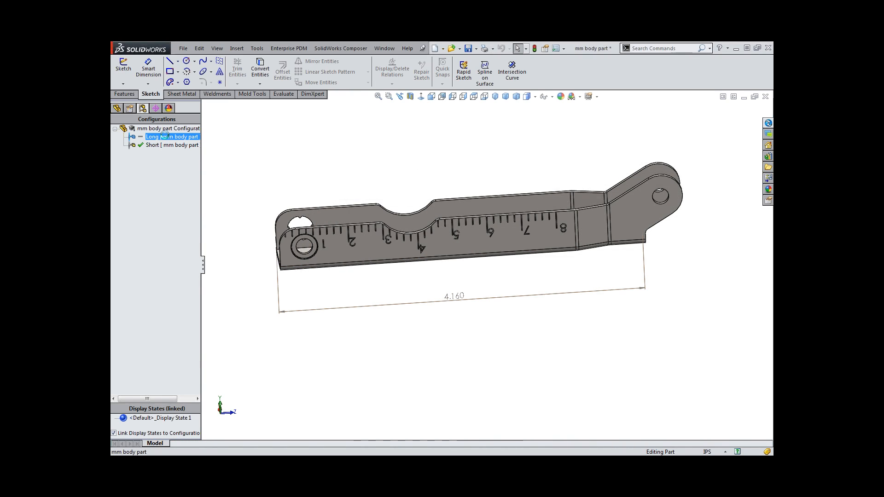
double_click(169, 145)
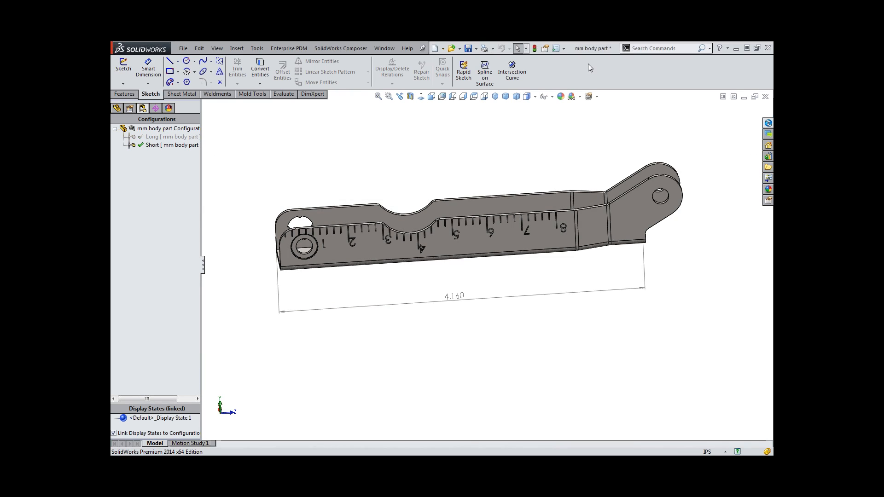
Review the evaluated length properties of the Short and Long configurations in the part's file properties.
left_click(545, 49)
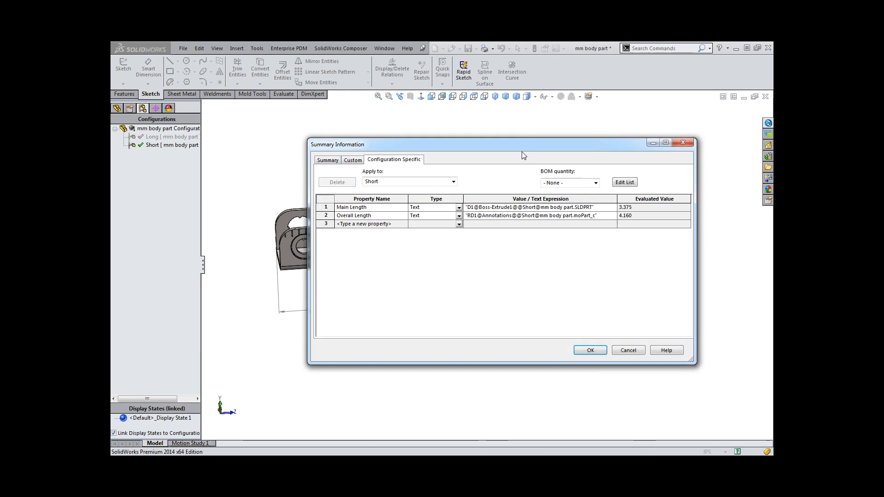
left_click(455, 183)
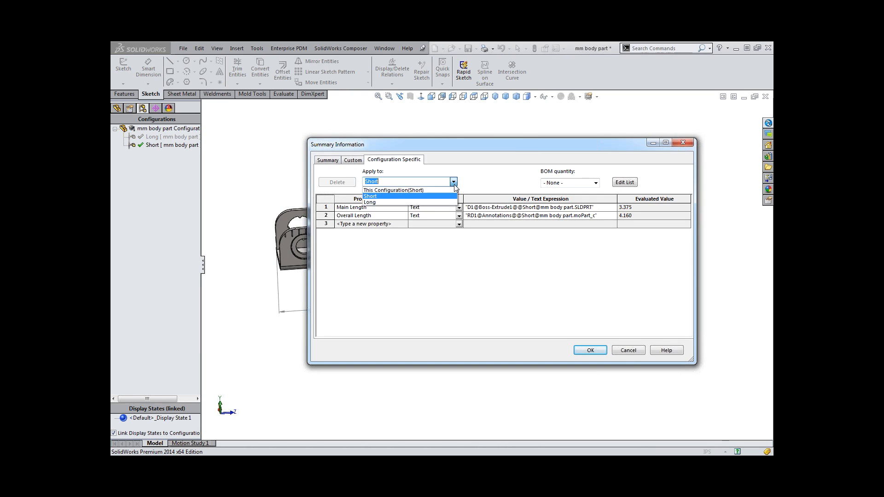
left_click(417, 201)
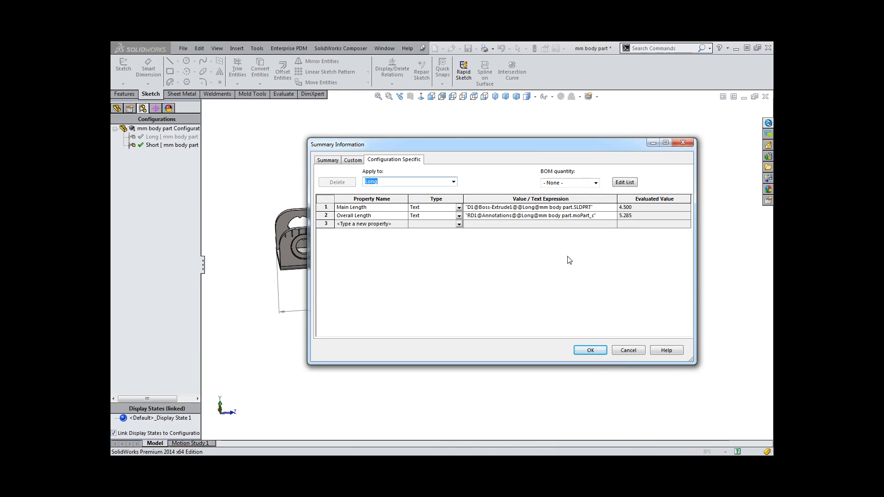
left_click(590, 350)
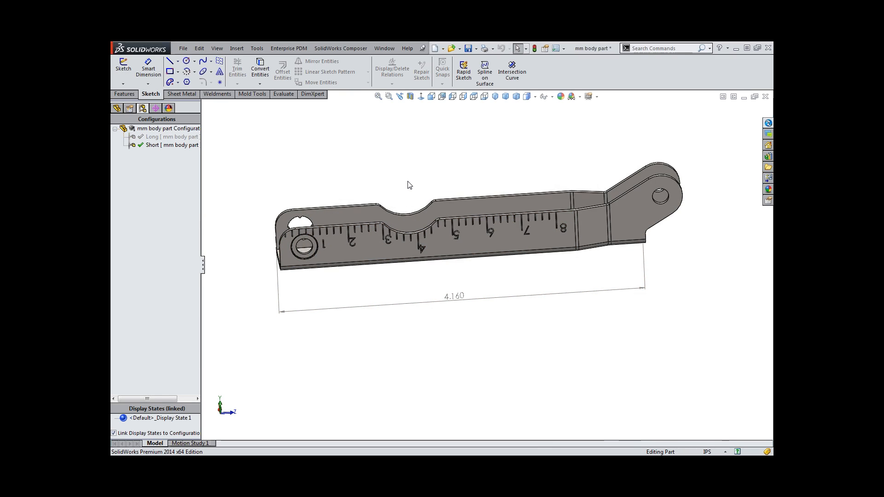
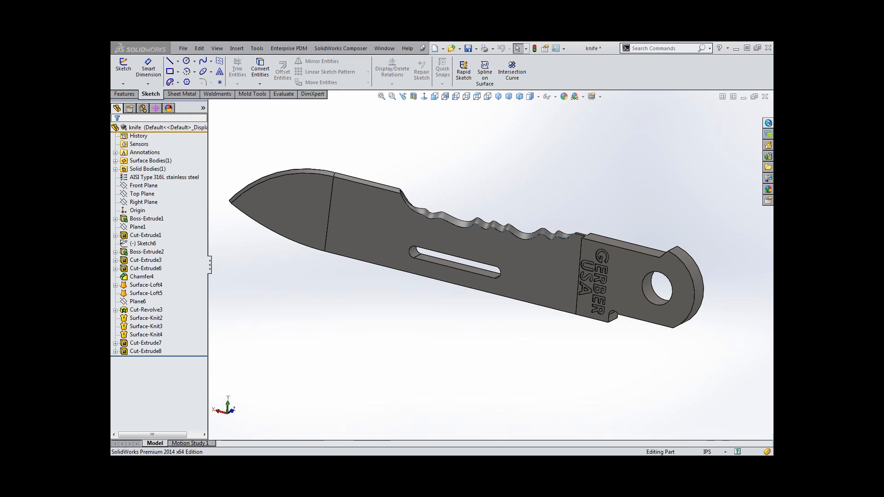
Switch to the vault folder, select the Gerber Multitool drawing, and bring its BOM sheet into view.
key("alt+Tab")
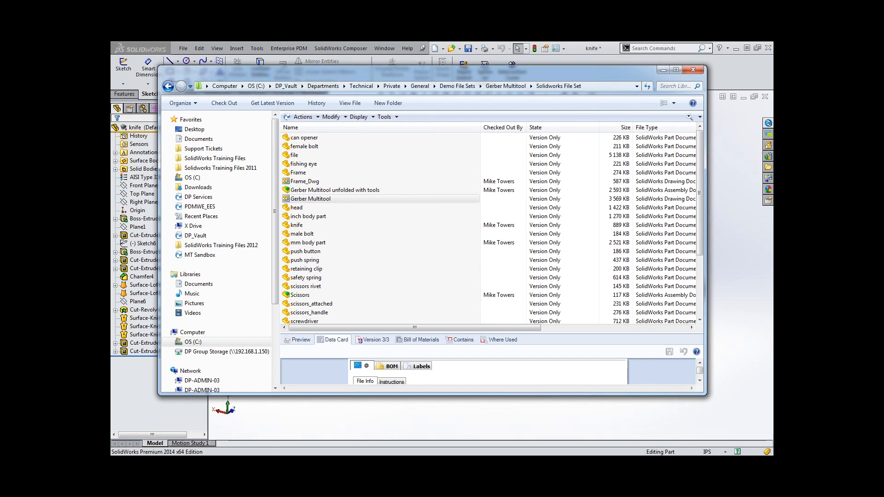
left_click(315, 201)
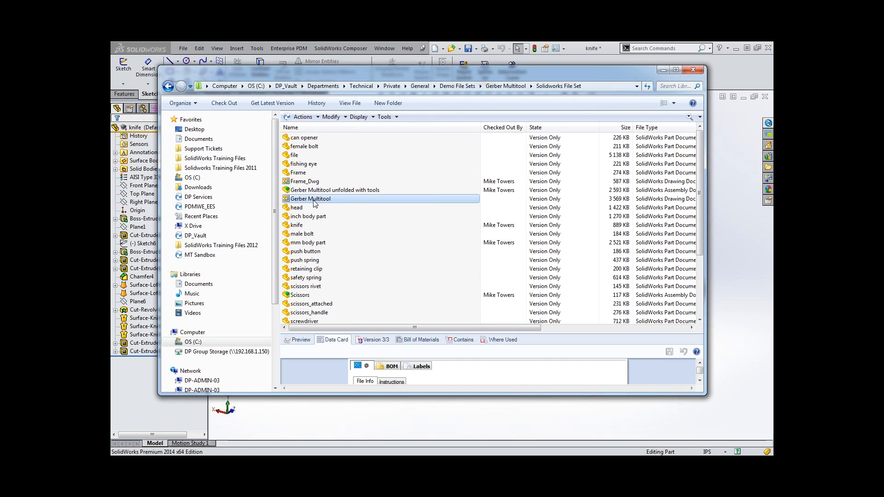
key("alt+Tab")
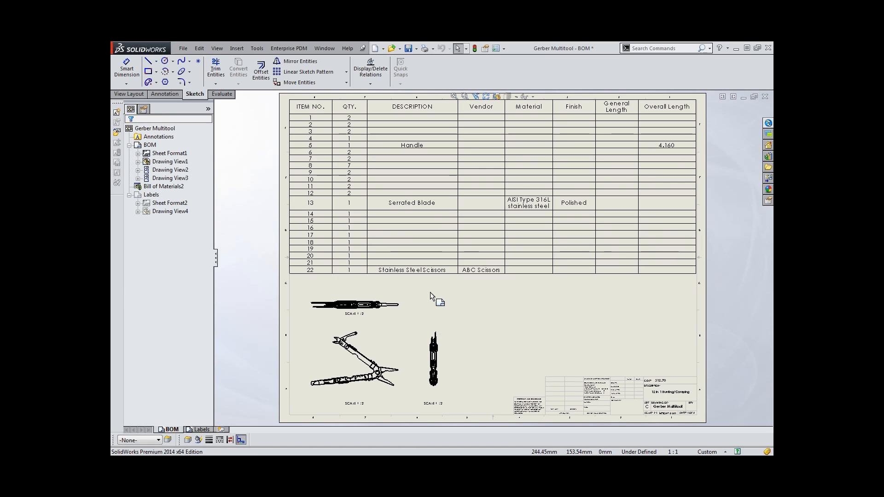
left_click(436, 293)
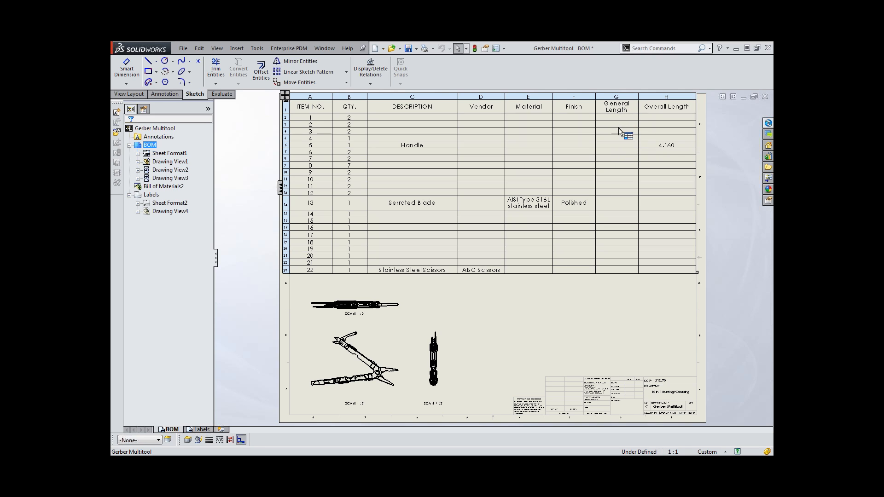
Delete the General Length column from the bill of materials table.
left_click(620, 97)
right_click(622, 98)
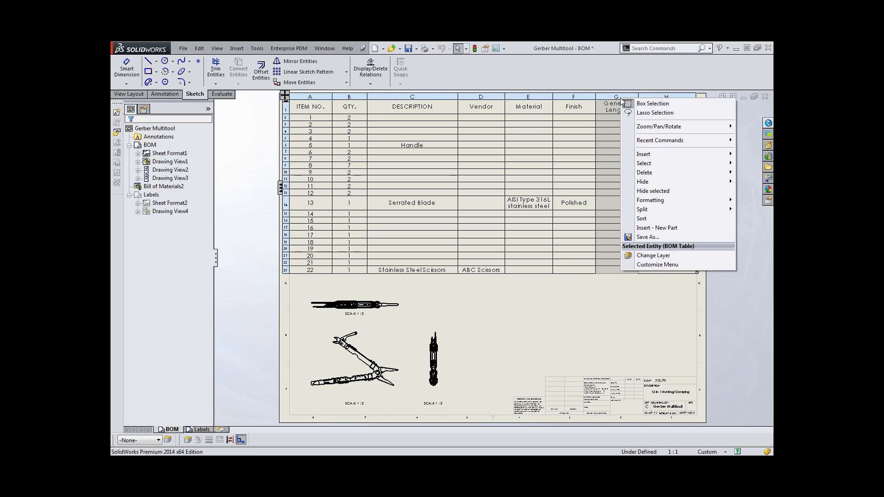
mouse_move(657, 177)
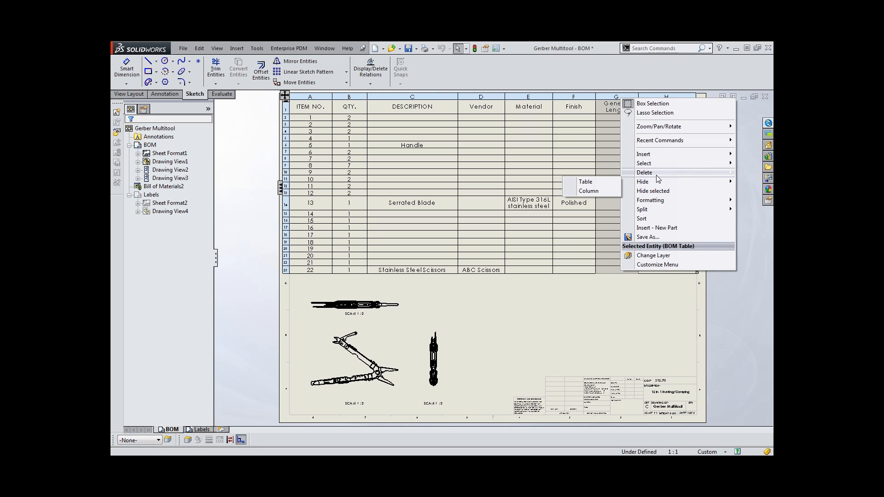
left_click(589, 191)
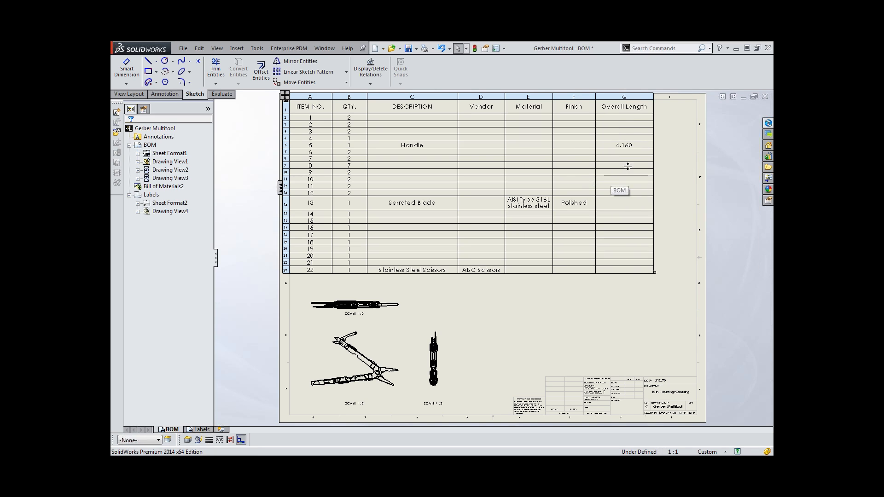
Move the bill of materials table down, away from the sheet's upper border.
right_click(584, 98)
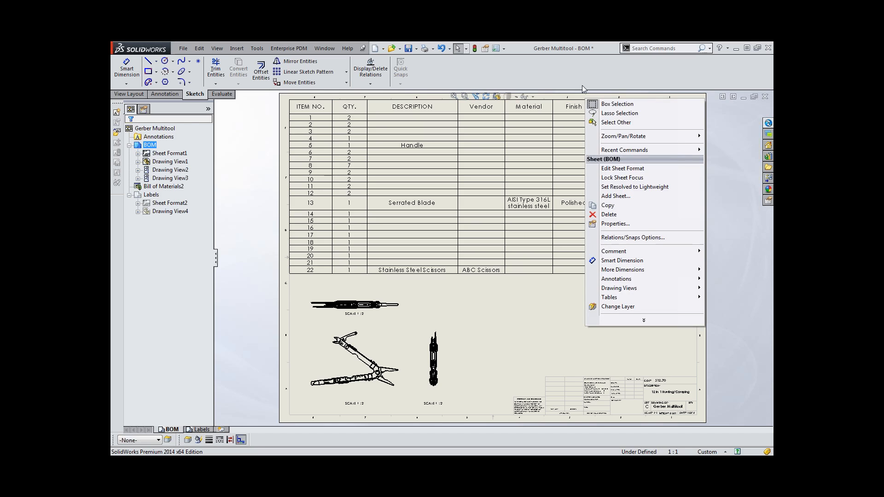
key("ctrl+z")
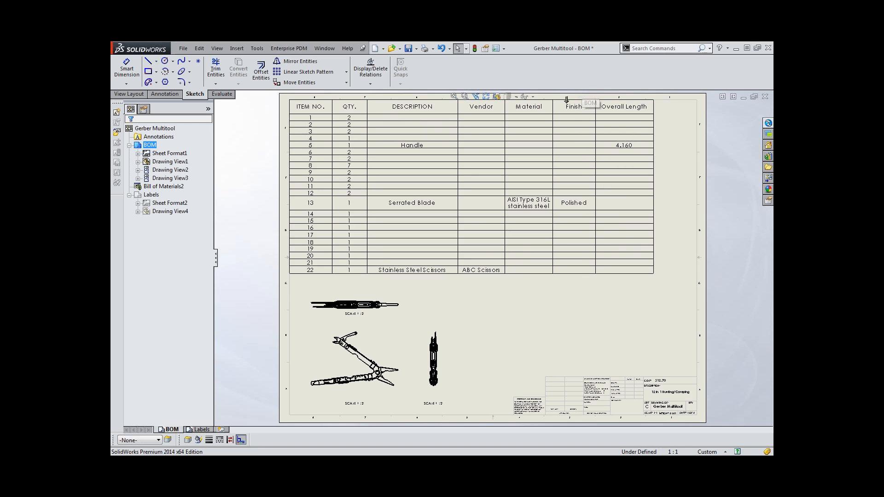
left_click_drag(286, 94, 288, 120)
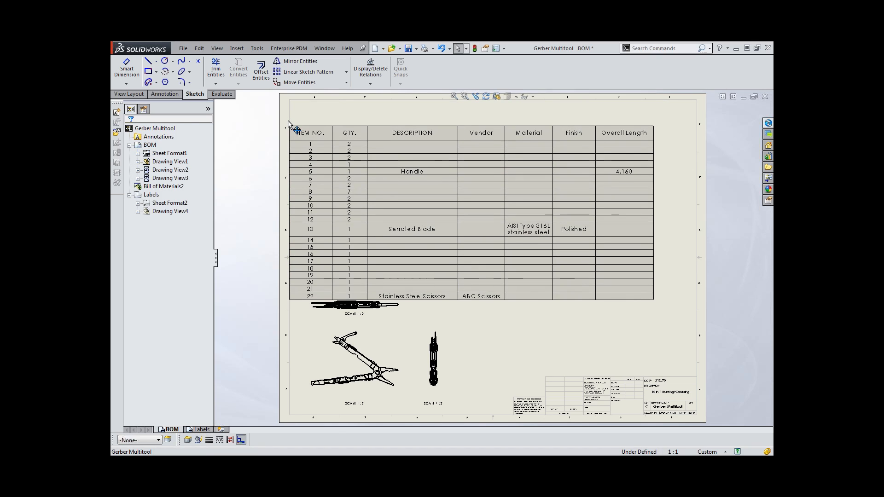
Insert a column to the right of Finish in the bill of materials, using the custom property Main Length.
right_click(580, 124)
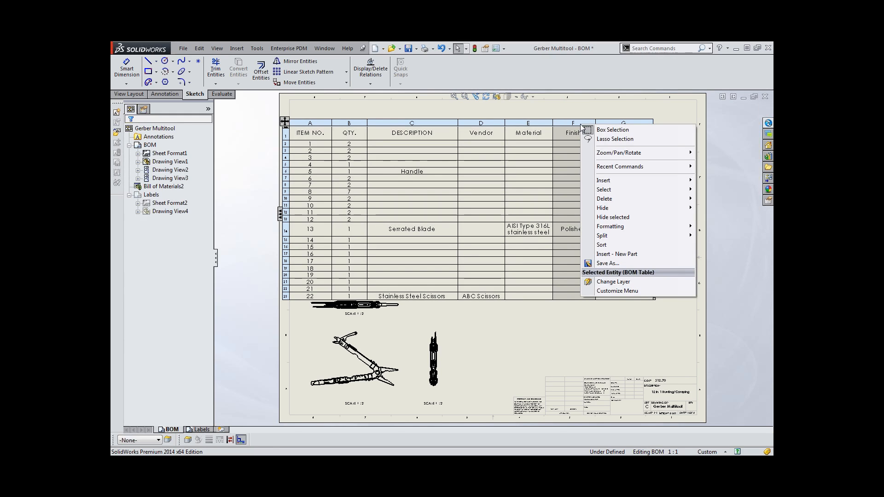
mouse_move(629, 180)
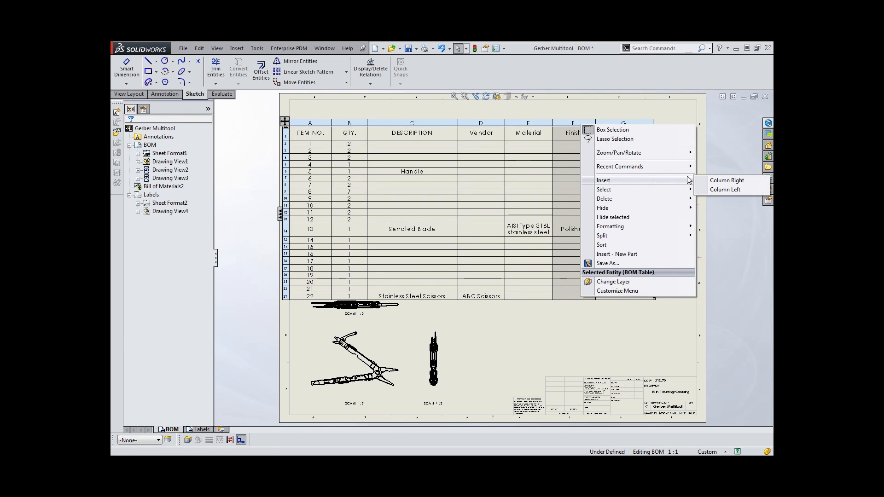
left_click(727, 180)
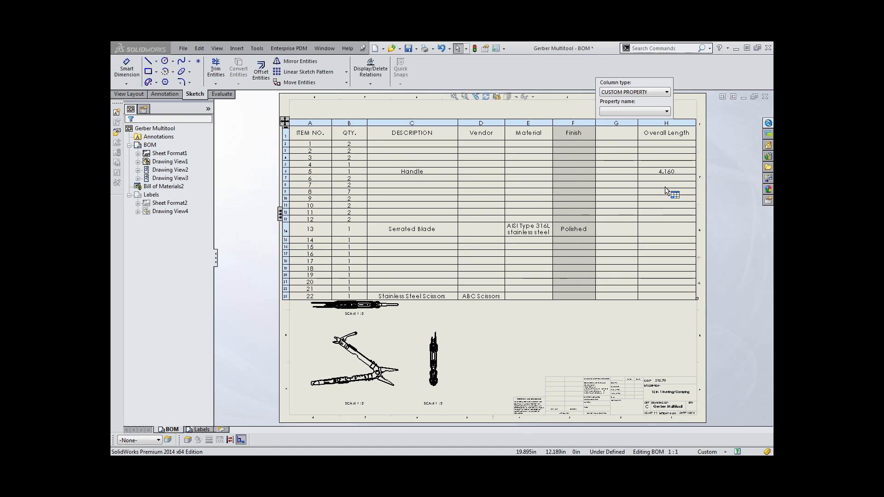
left_click(640, 112)
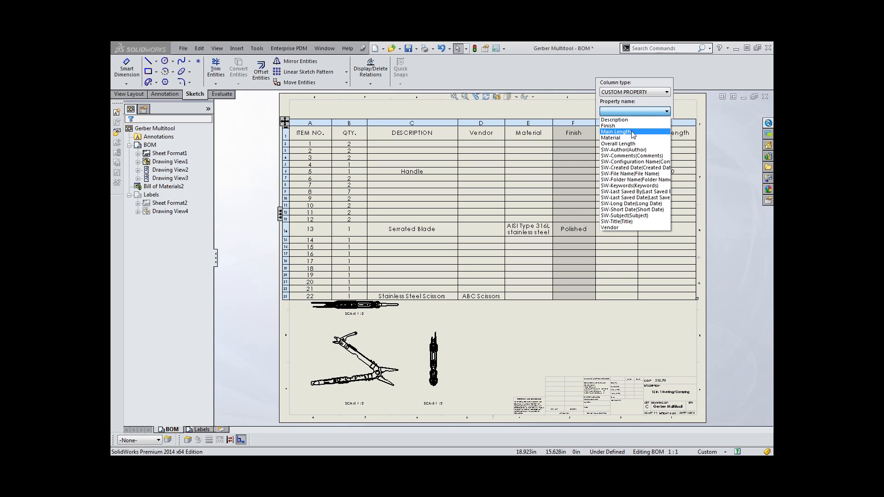
left_click(633, 132)
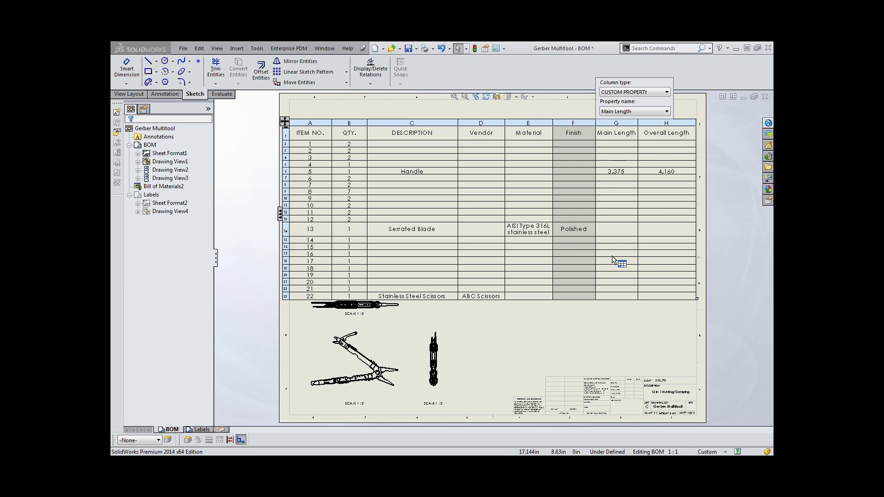
left_click(605, 335)
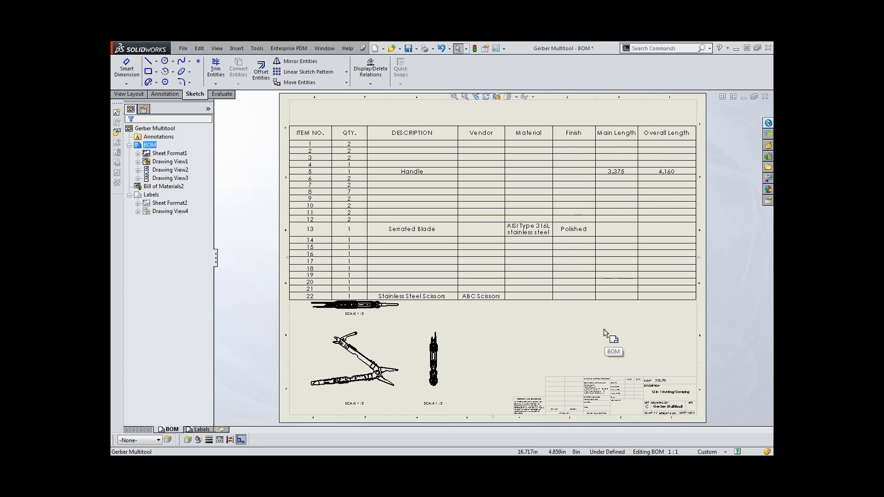
Move the bill of materials table back up against the sheet's upper border.
left_click(413, 210)
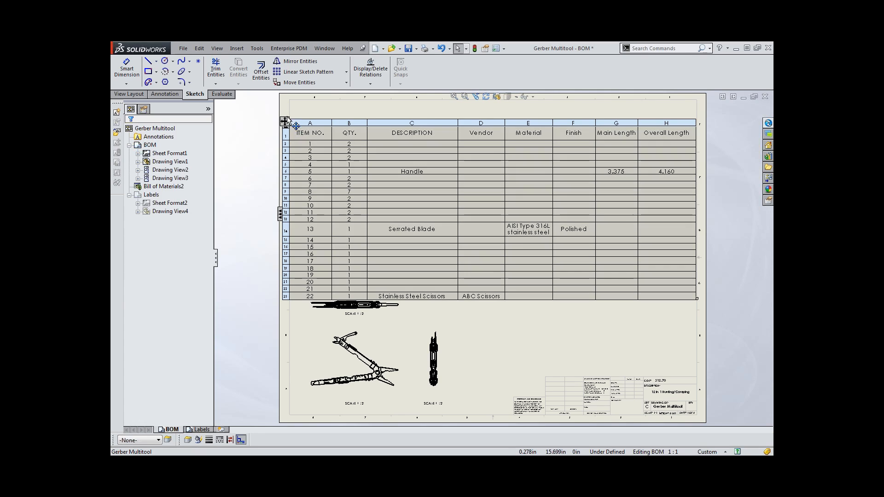
left_click_drag(288, 119, 294, 101)
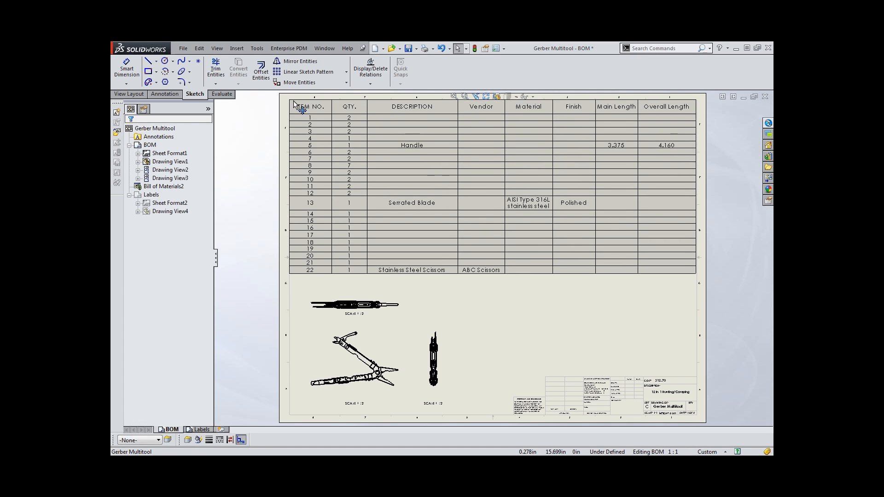
left_click(615, 297)
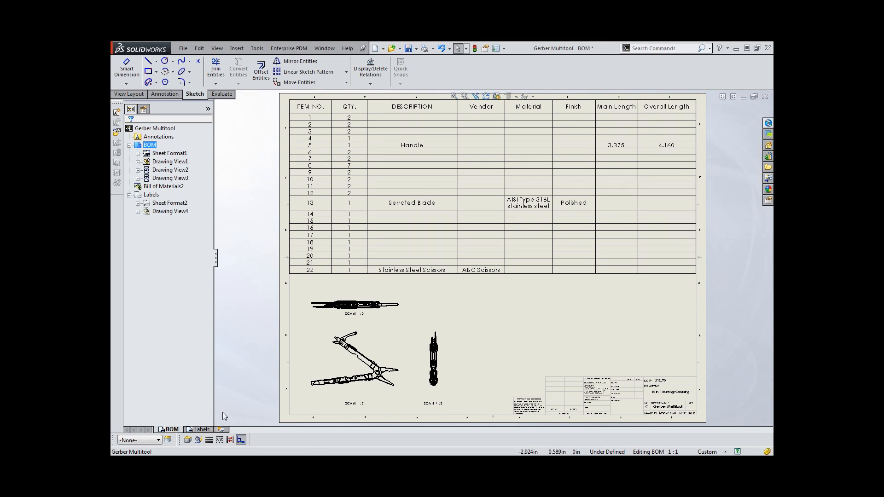
On the Labels sheet, place a note with a leader attached to the serrated blade in the multitool view.
left_click(202, 430)
left_click(360, 353)
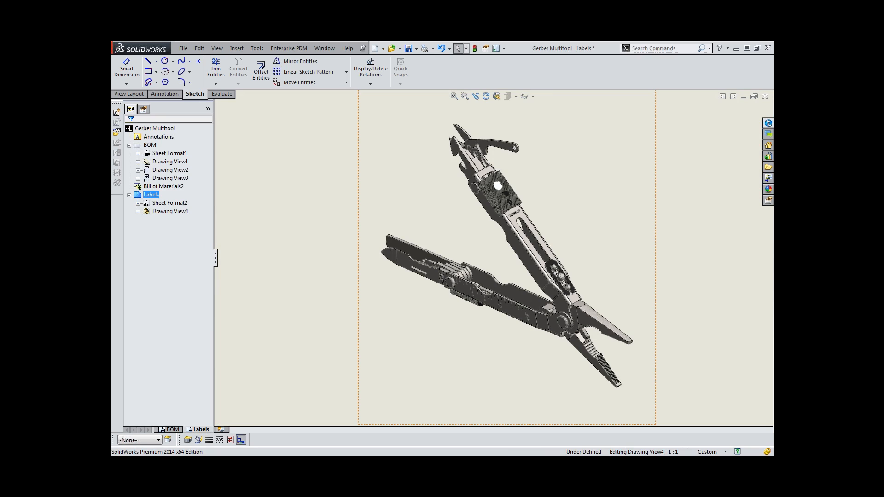
scroll(534, 253, "up", 2)
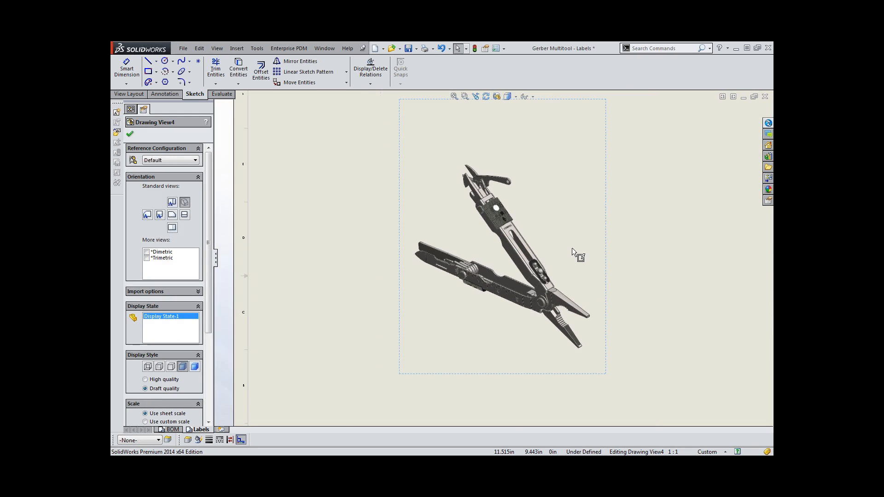
scroll(461, 216, "down", 3)
scroll(383, 179, "down", 1)
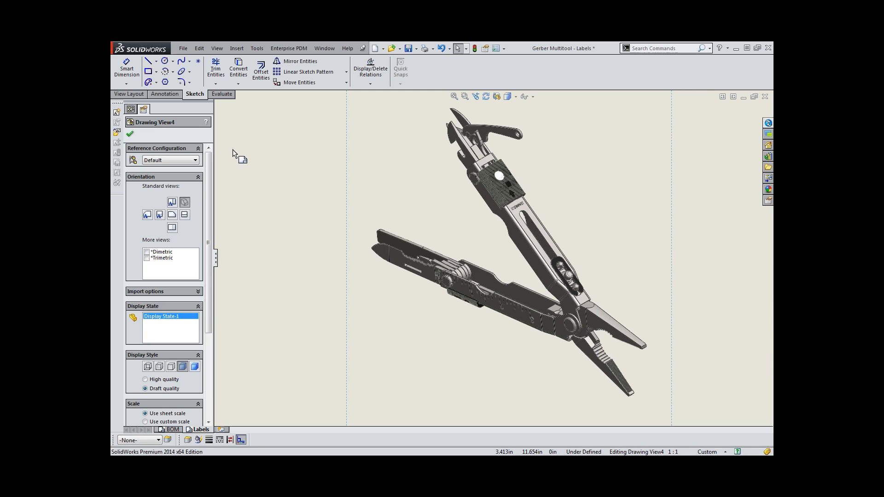
left_click(167, 94)
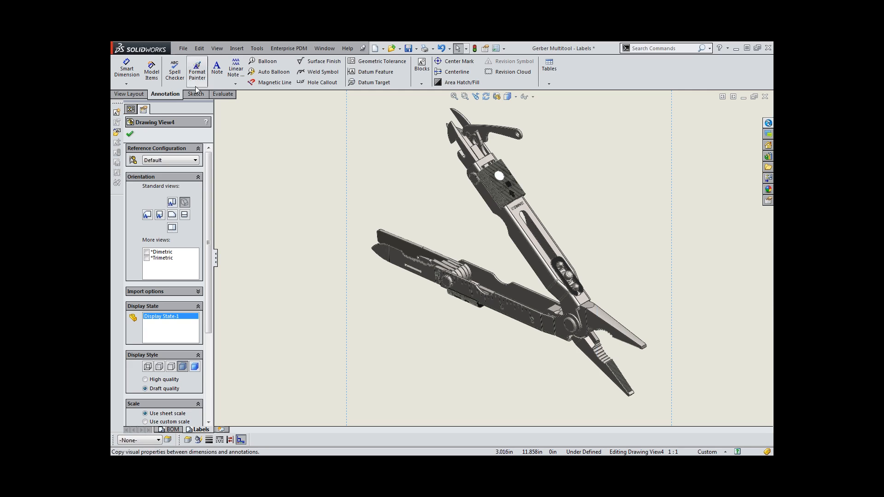
left_click(217, 69)
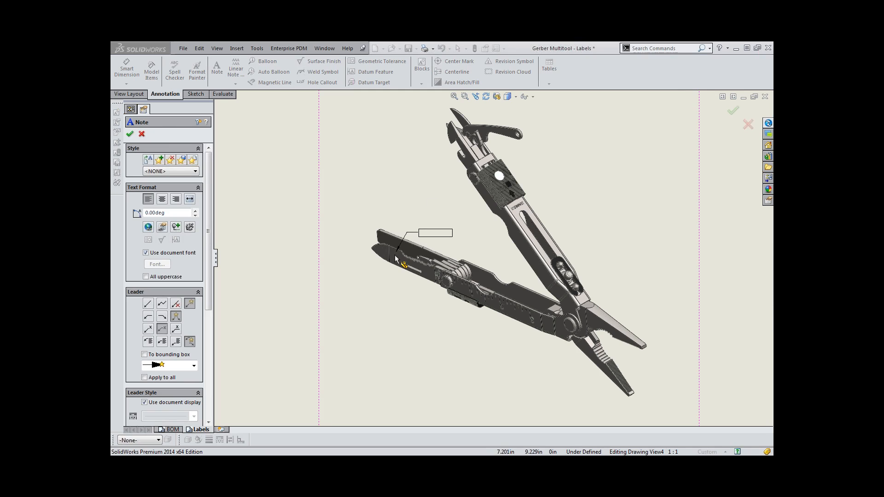
left_click(378, 232)
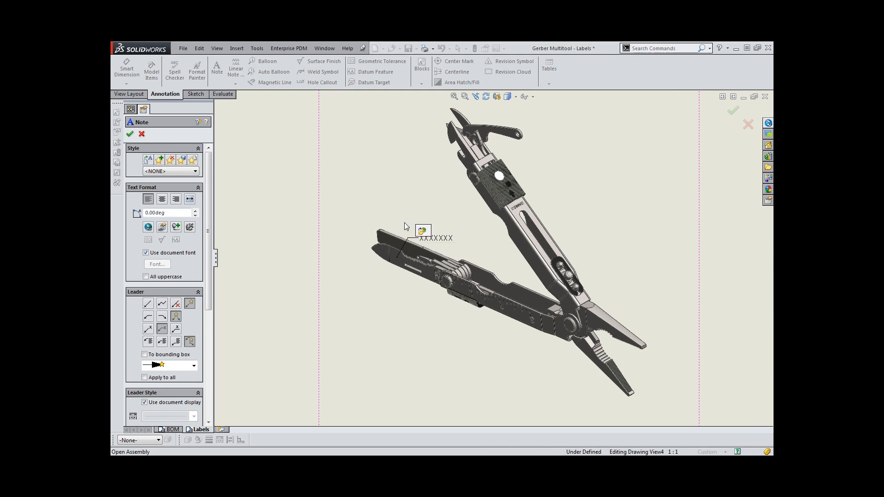
left_click(284, 149)
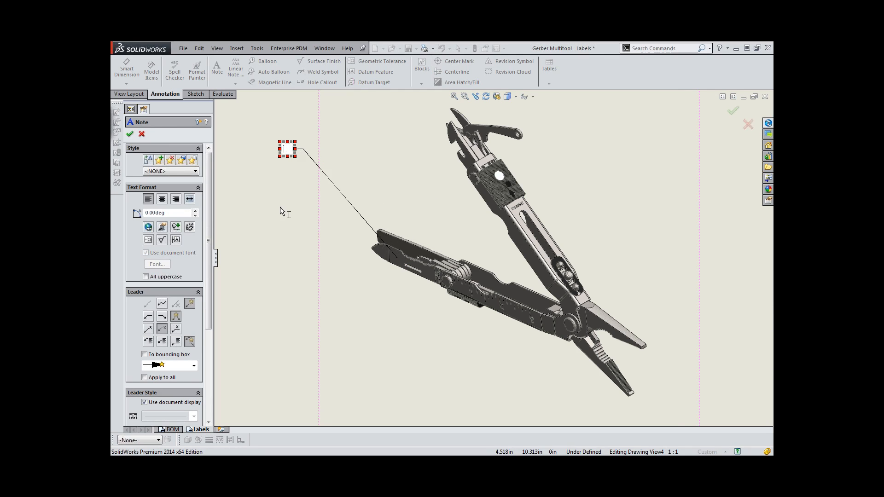
type("l;kjasl;a")
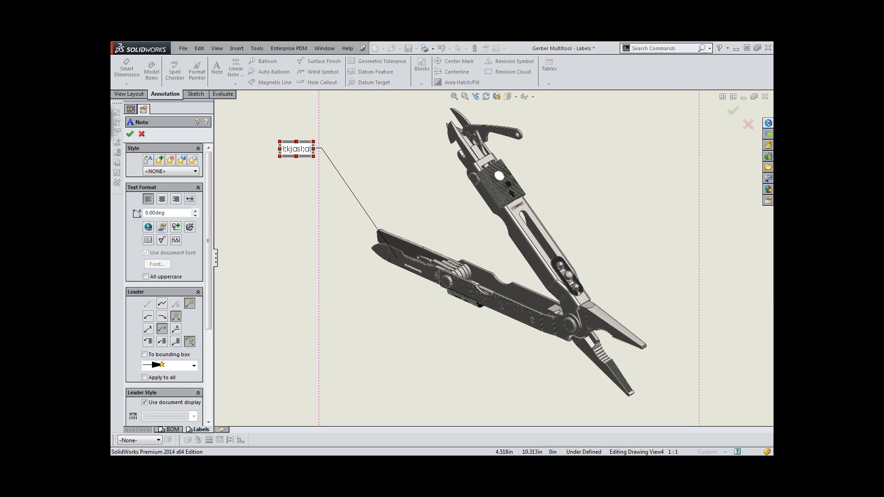
key("BackSpace")
key("BackSpace")
key("BackSpace")
key("BackSpace")
key("BackSpace")
key("BackSpace")
key("BackSpace")
key("BackSpace")
key("BackSpace")
type("S")
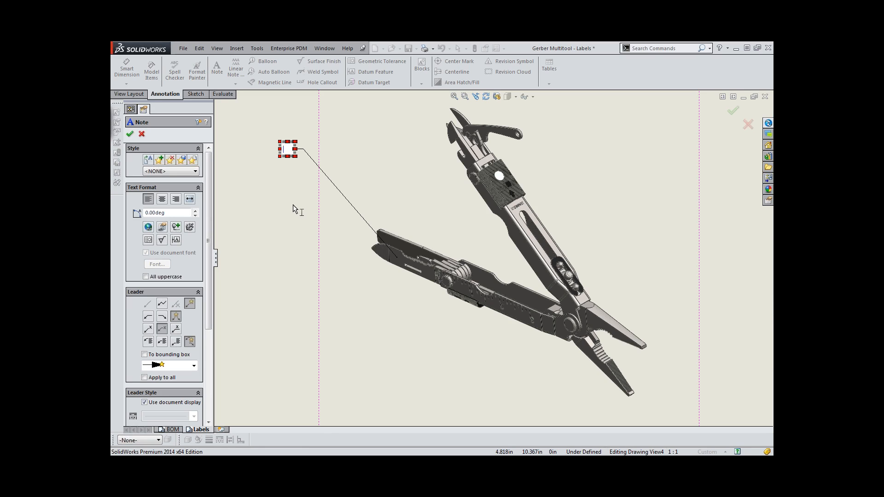
Link the note's text to the Description property of the component to which the annotation is attached.
left_click(161, 228)
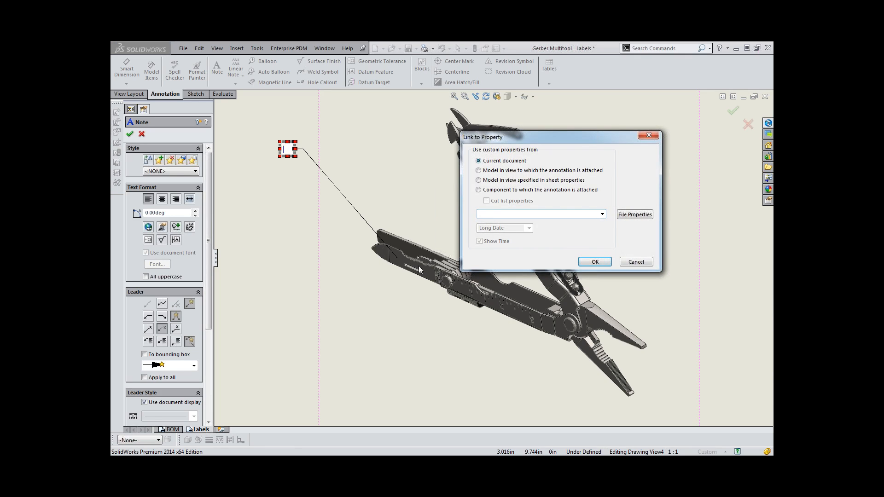
left_click(479, 190)
left_click(603, 215)
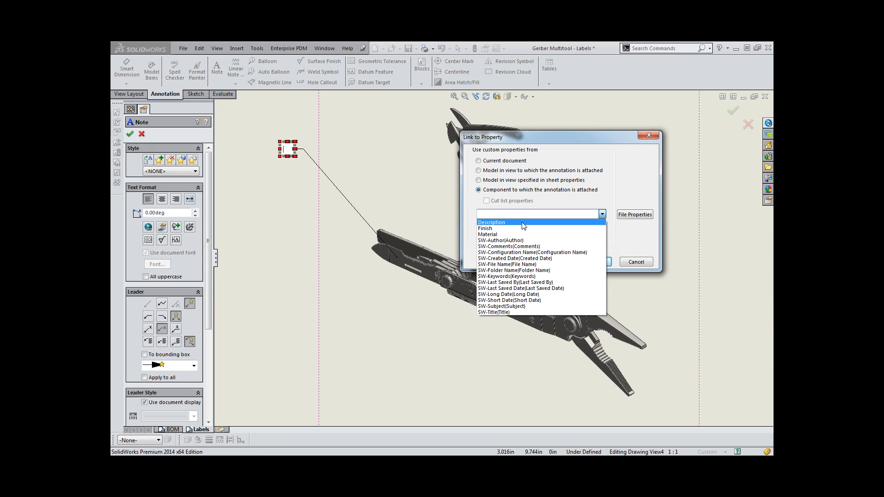
left_click(510, 223)
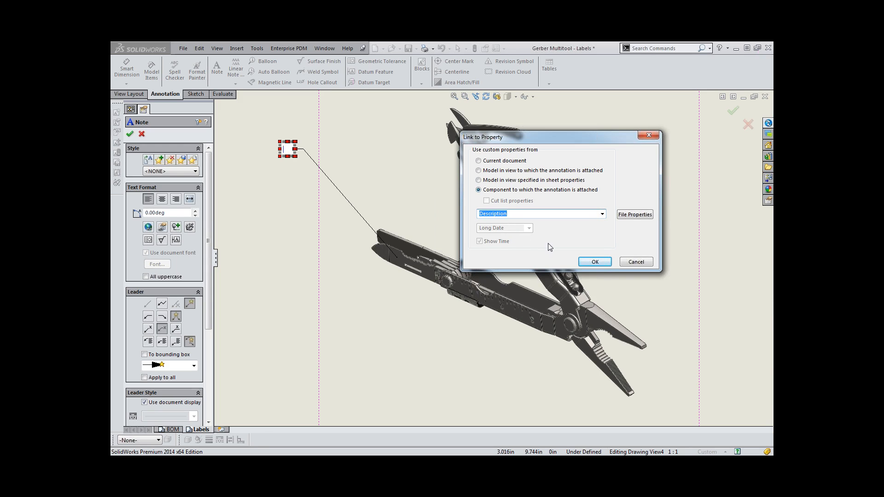
left_click(592, 262)
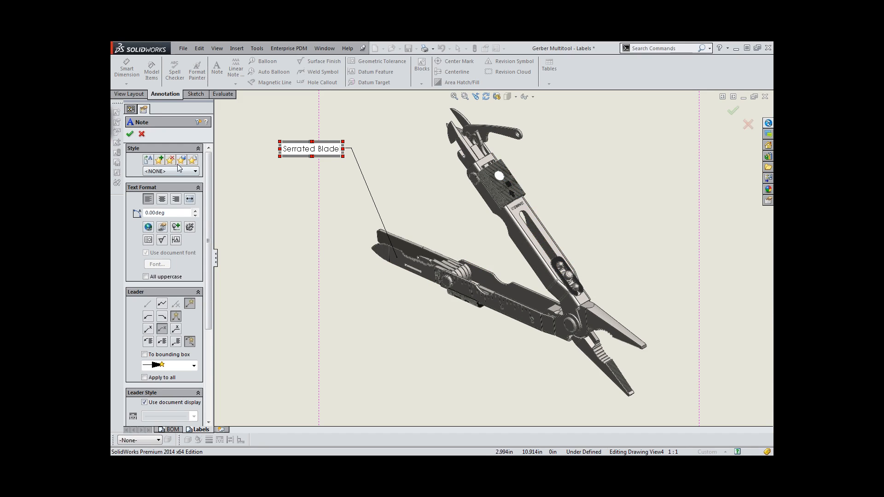
left_click(273, 201)
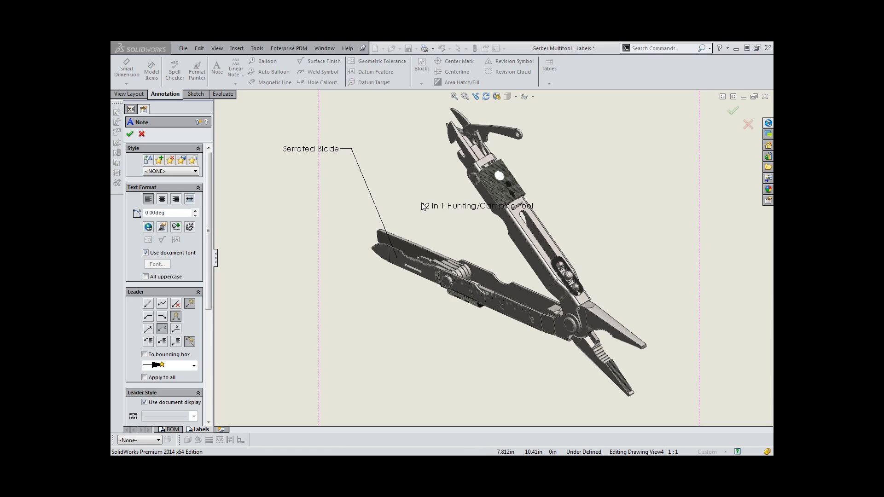
Place further copies of the linked Description note on the handle, the nail file and the can opener, and finish the Note command.
left_click(520, 237)
left_click(581, 169)
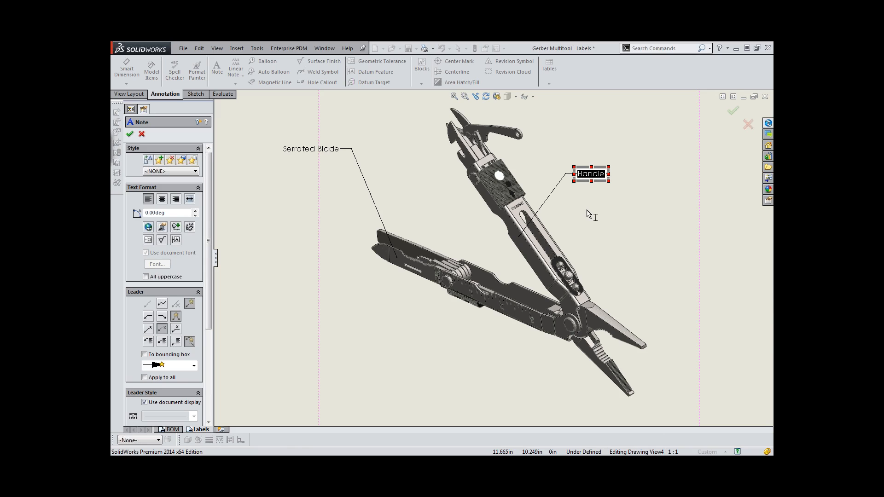
left_click(410, 249)
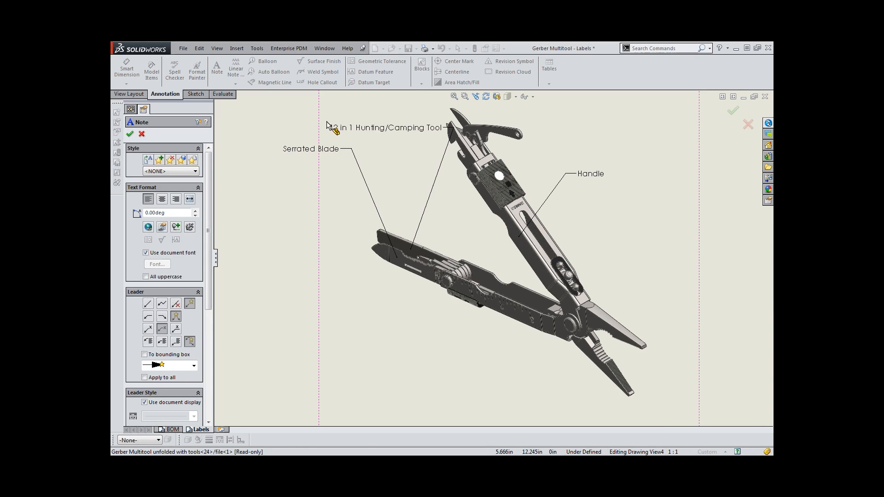
left_click(258, 119)
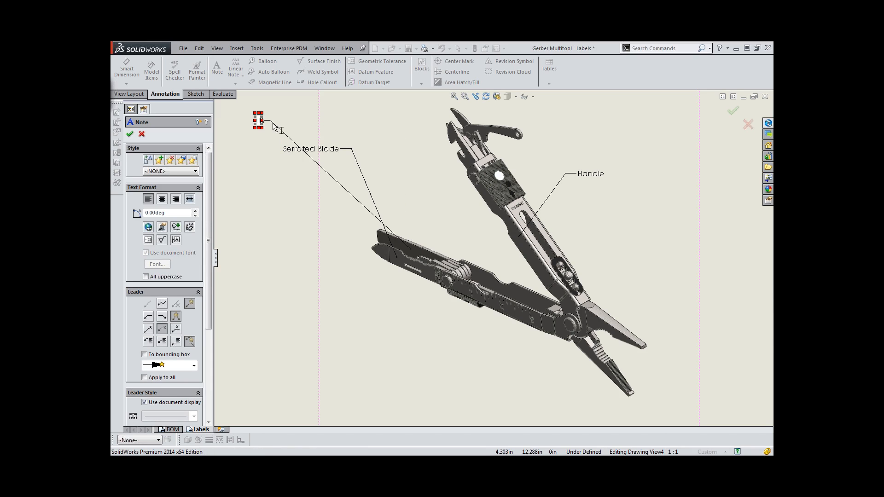
left_click(468, 159)
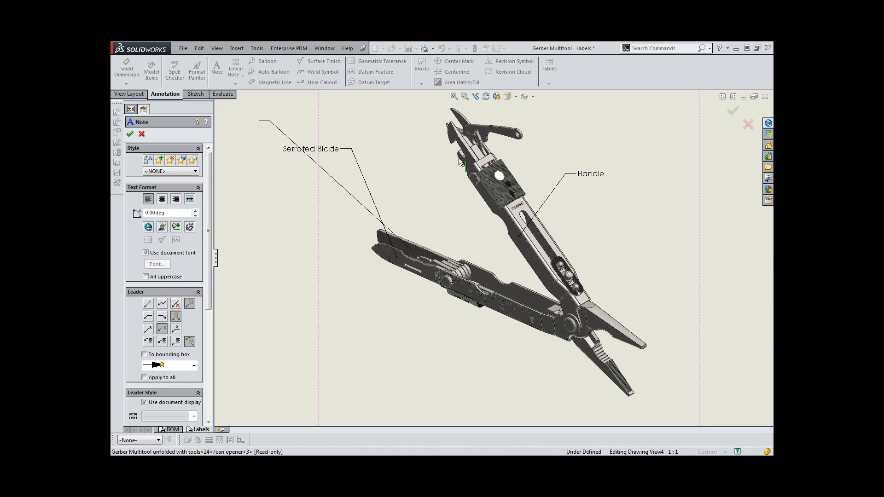
left_click(312, 118)
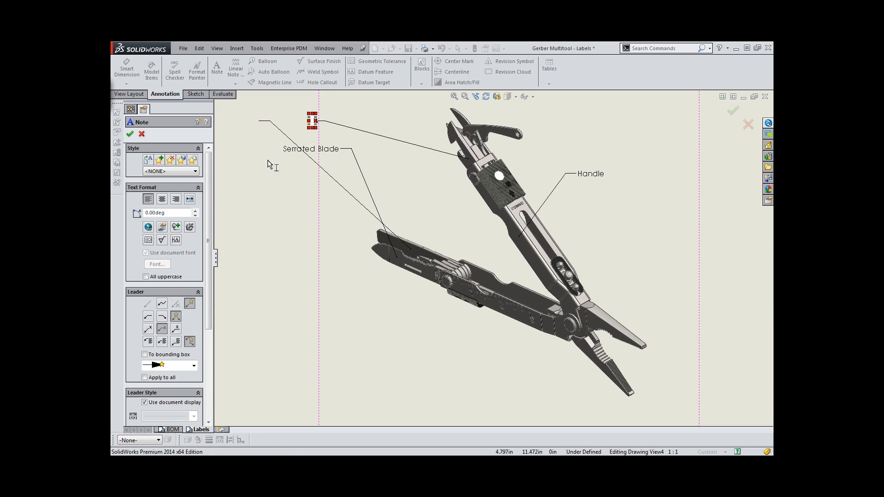
left_click(130, 134)
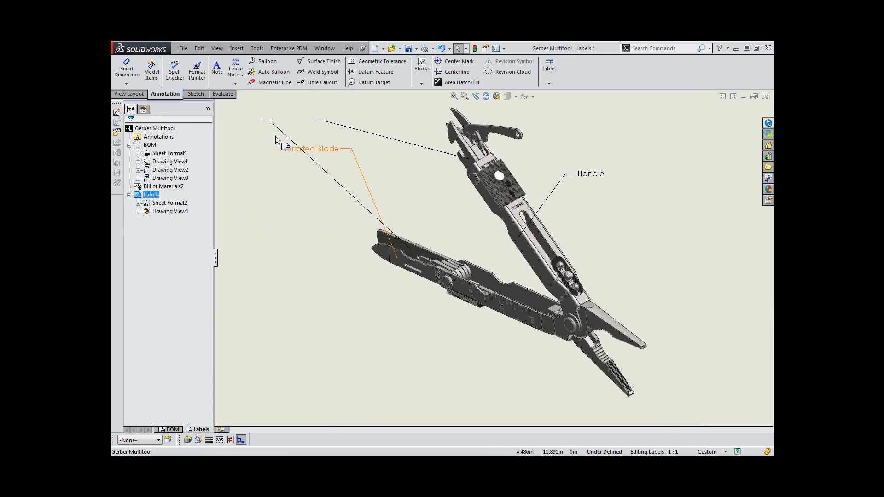
Move the nail file's blank note below the tool and the can opener's blank note closer to the can opener.
mouse_move(264, 120)
left_mouse_down()
mouse_move(350, 302)
mouse_move(327, 303)
left_mouse_up()
left_click_drag(319, 121, 366, 115)
left_click(283, 223)
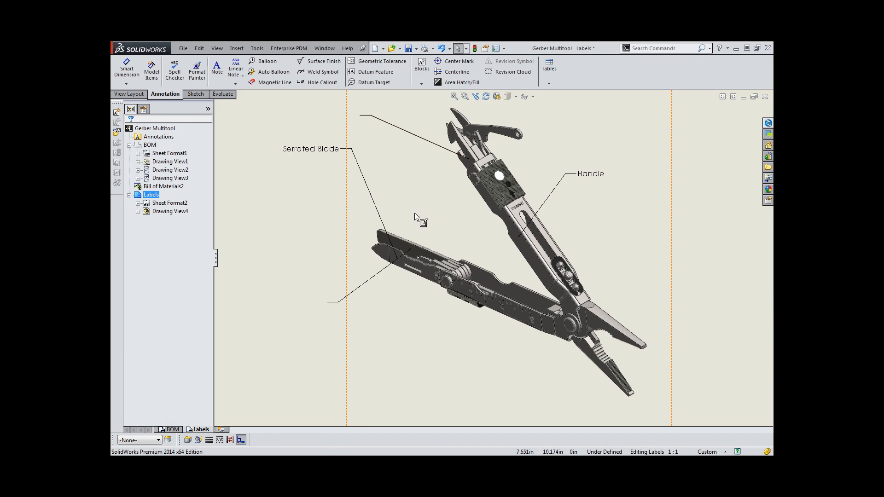
Open the nail file part from the drawing view and check it out of Enterprise PDM.
left_click(402, 251)
left_click(426, 218)
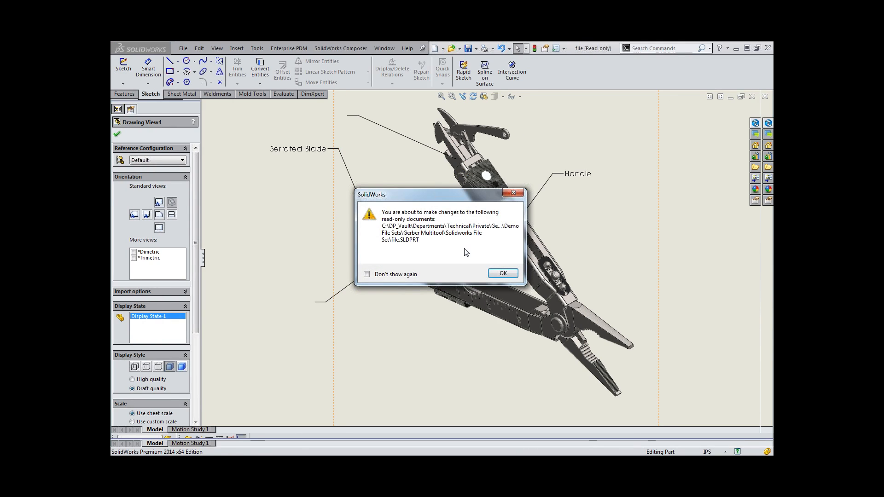
left_click(503, 274)
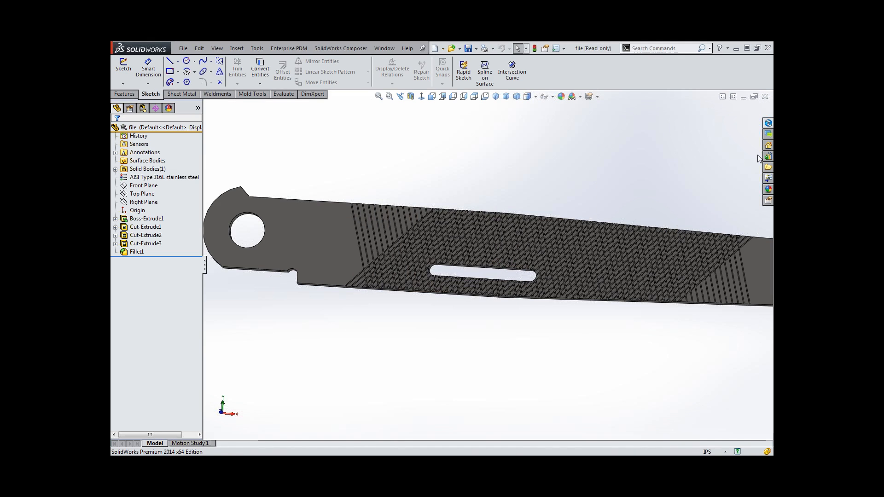
left_click(768, 133)
right_click(671, 131)
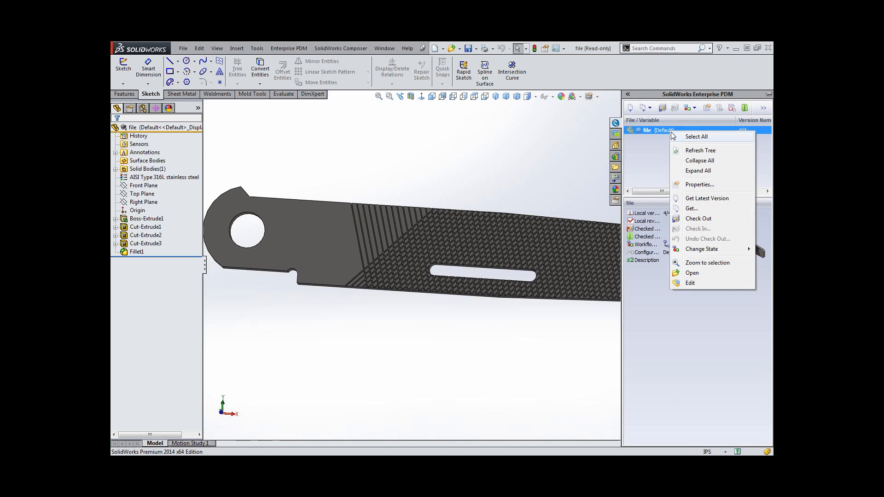
left_click(710, 220)
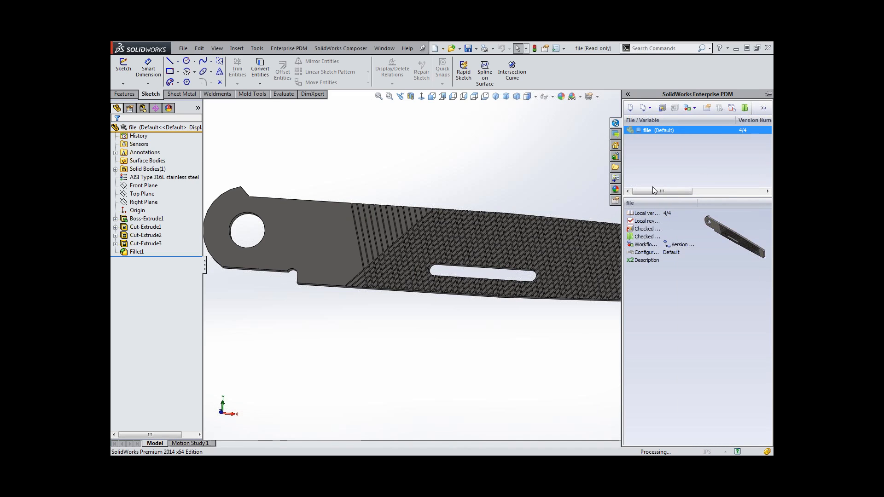
left_click(579, 164)
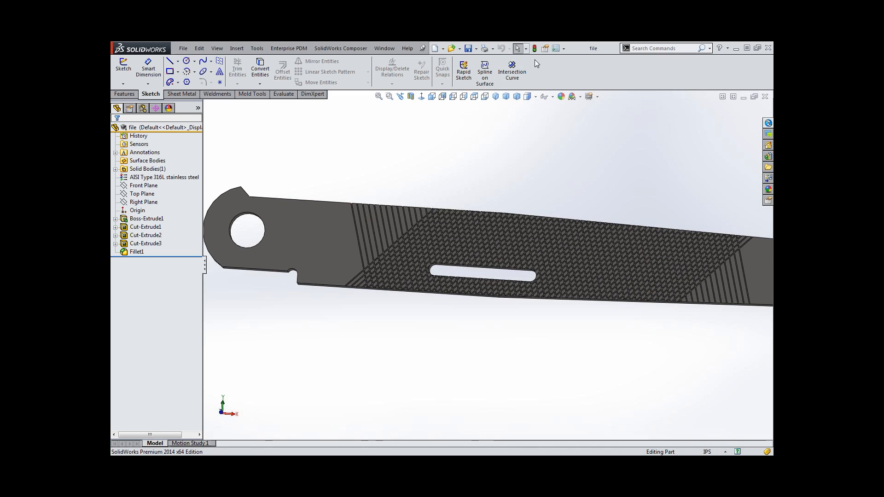
Set the part's configuration-specific Description property to Course Nail File and return to the Gerber Multitool drawing.
left_click(546, 48)
left_click(399, 208)
left_click(404, 208)
left_click(364, 221)
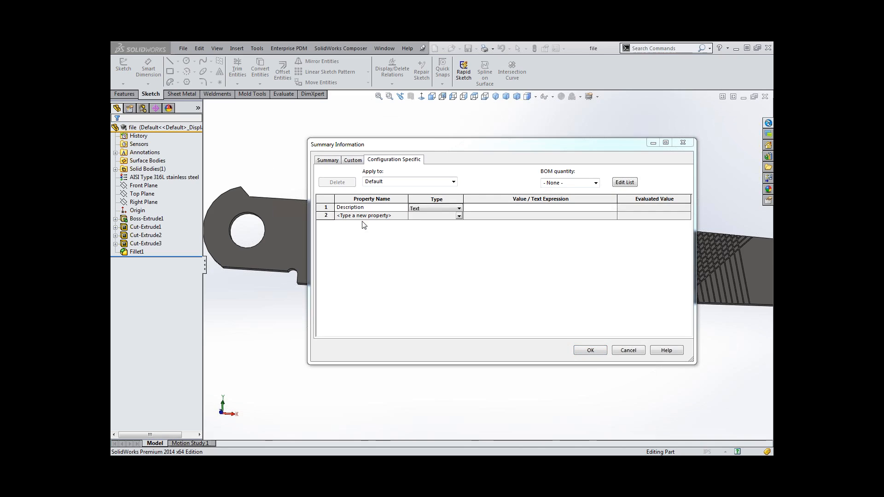
left_click(490, 208)
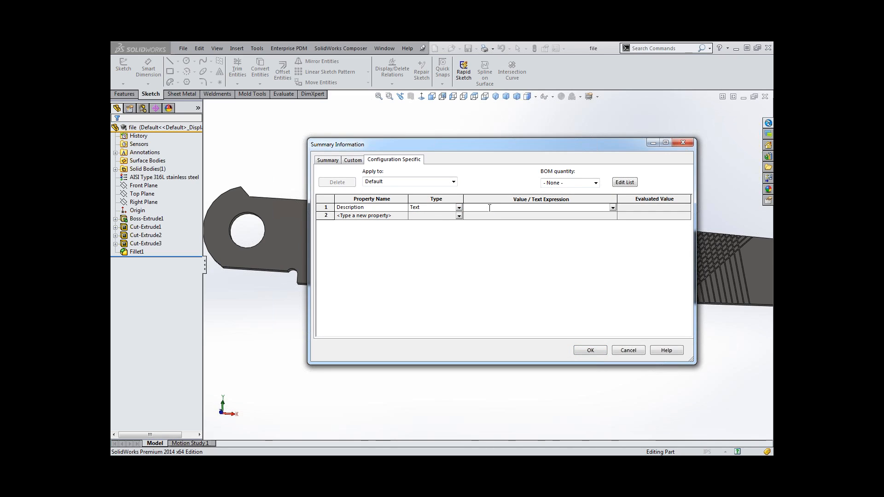
type("Course Nail Fi")
key("Return")
left_click(589, 349)
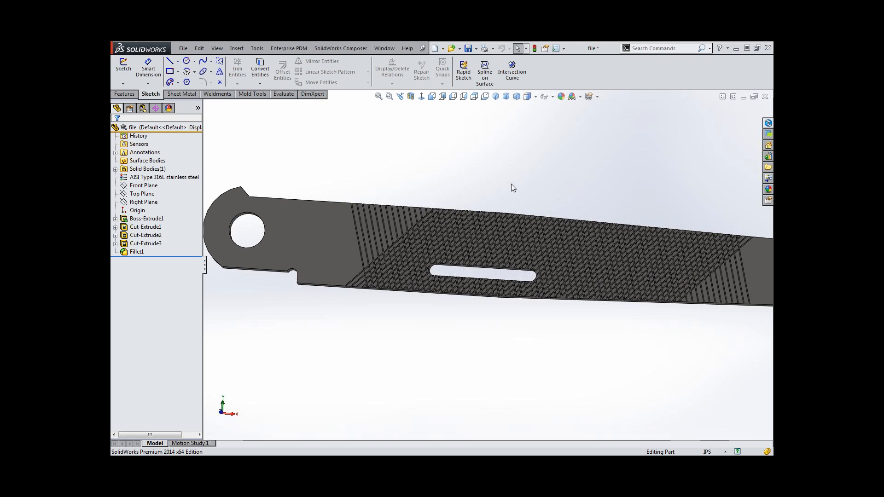
key("ctrl+Tab")
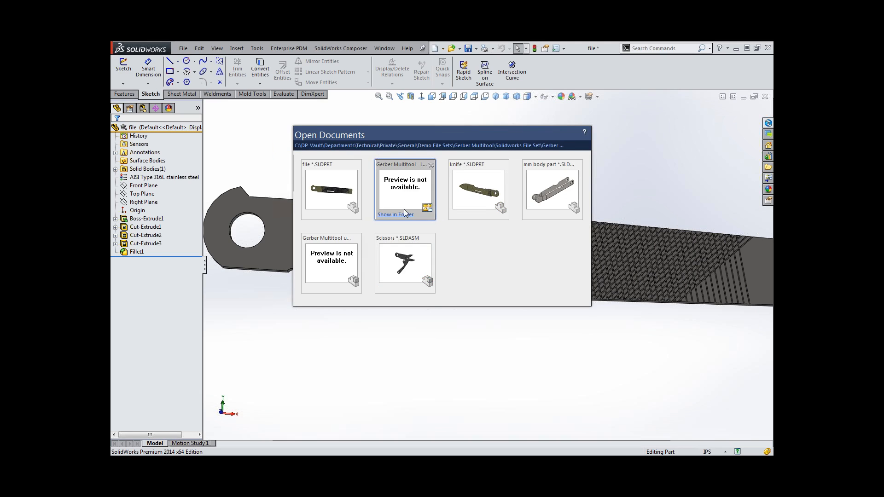
left_click(405, 209)
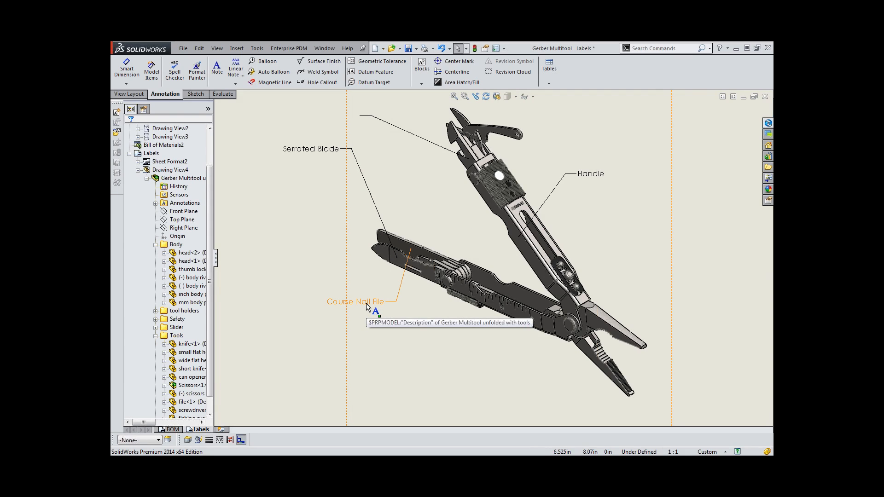
Open the can opener part from the drawing view and check it out of Enterprise PDM.
left_click(417, 184)
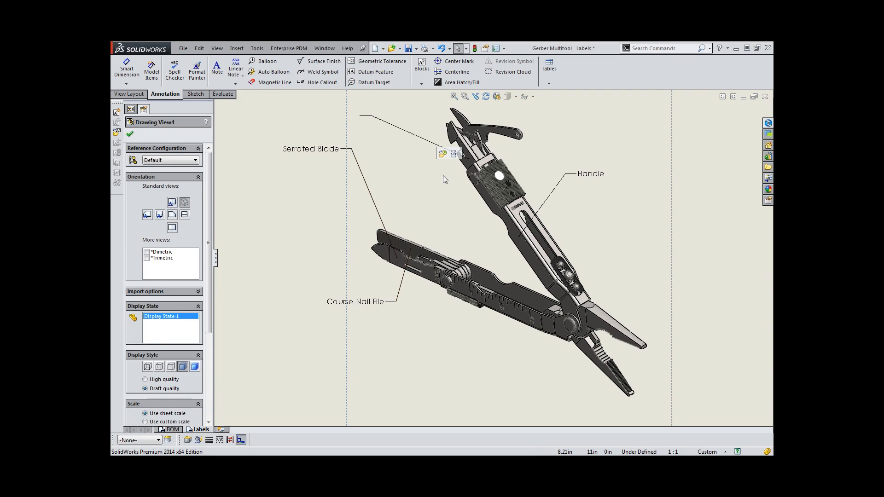
left_click(470, 158)
left_click(492, 128)
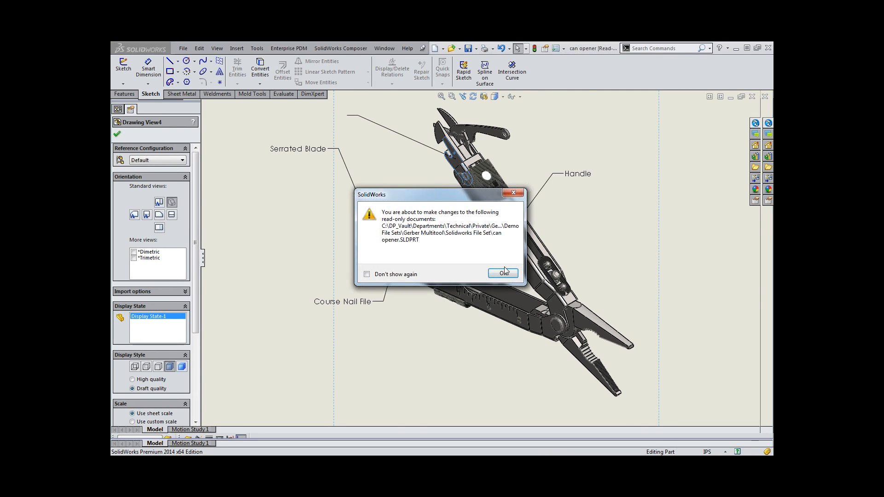
left_click(503, 273)
left_click(768, 134)
right_click(679, 132)
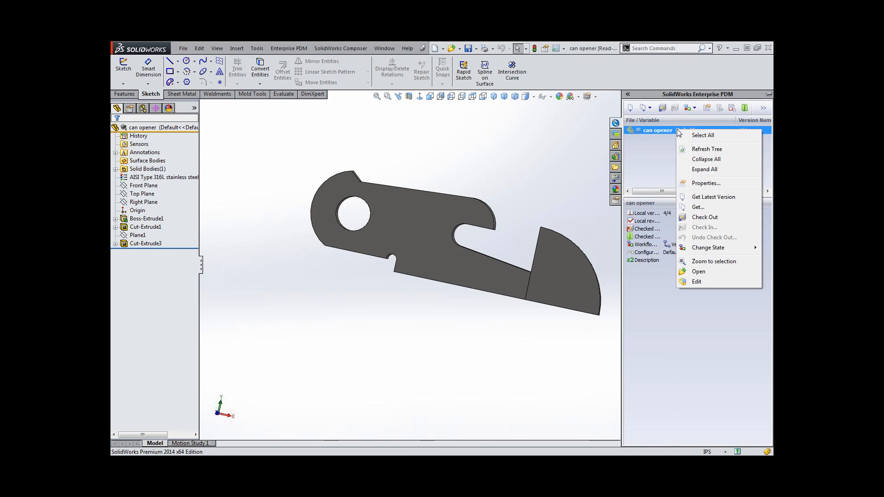
left_click(705, 217)
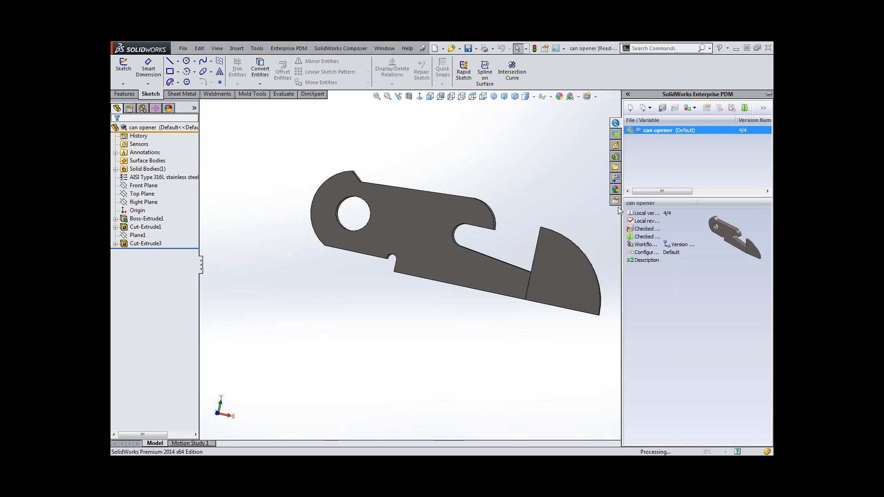
Set the can opener part's configuration-specific Description property to Can Opener and return to the Gerber Multitool drawing.
left_click(545, 48)
left_click(404, 208)
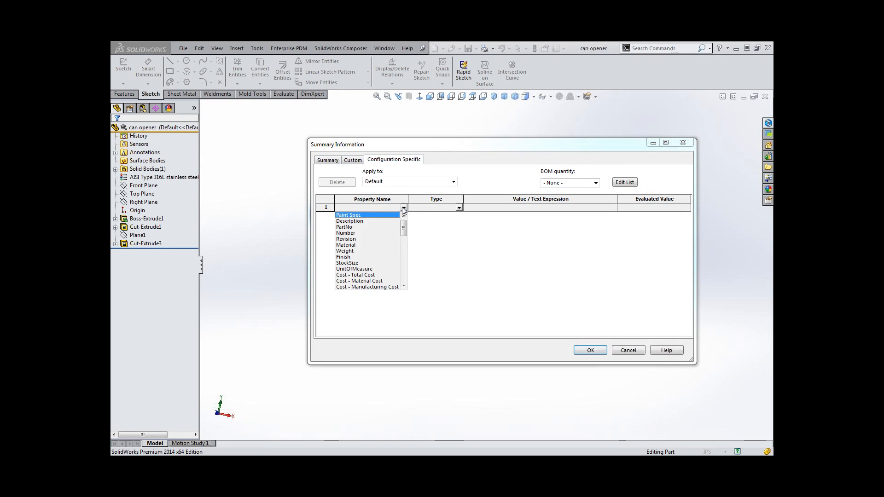
left_click(373, 221)
left_click(485, 207)
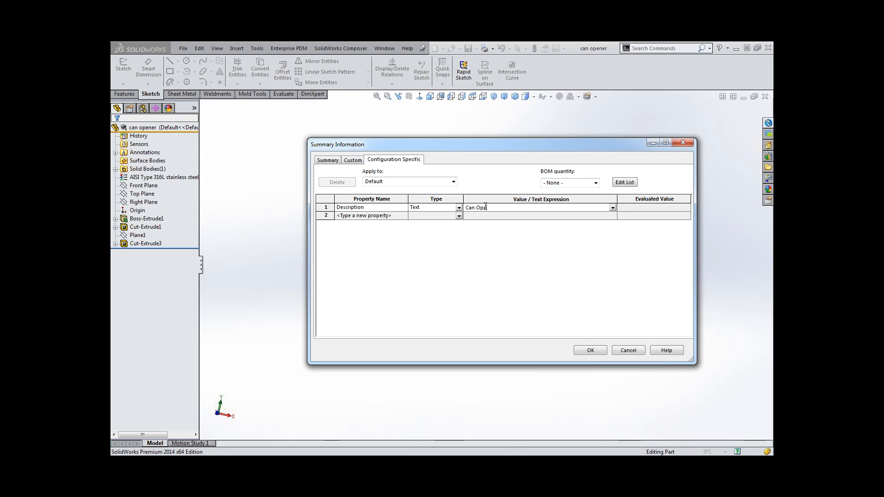
key("Return")
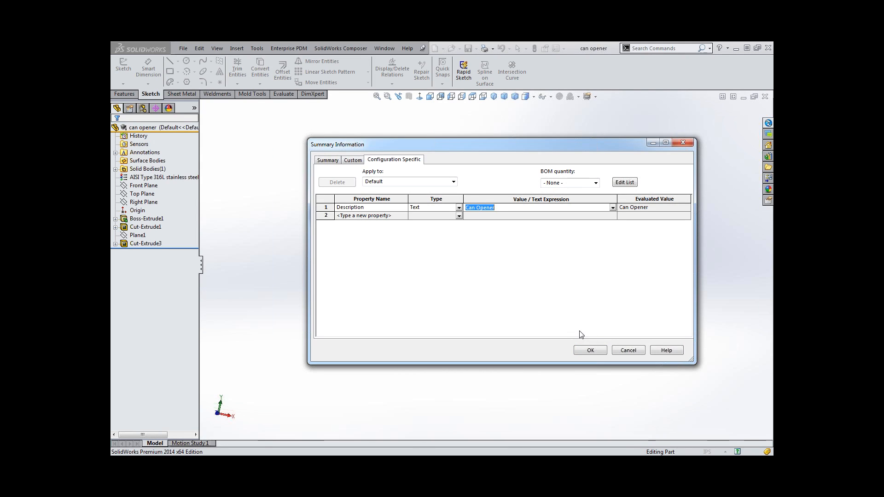
left_click(591, 350)
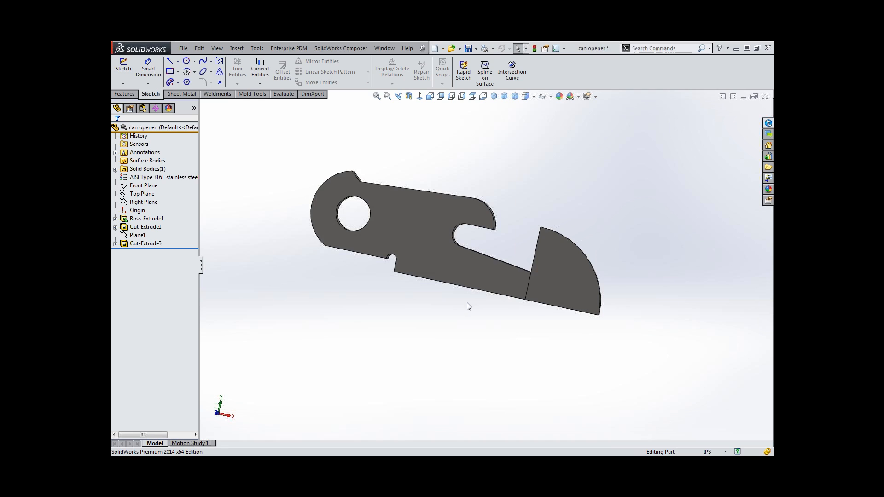
key("ctrl+Tab")
left_click(413, 204)
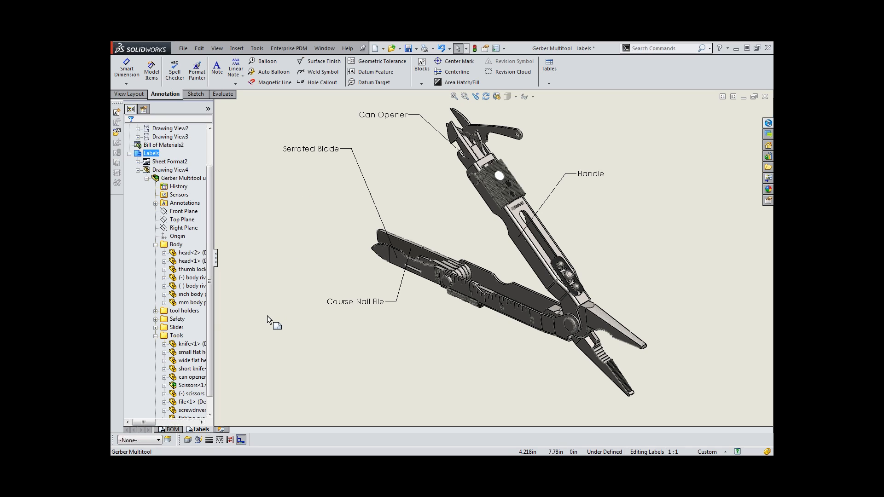
Switch to the BOM sheet and examine the bill of materials, the drawing views and the title block's property-linked fields.
left_click(173, 430)
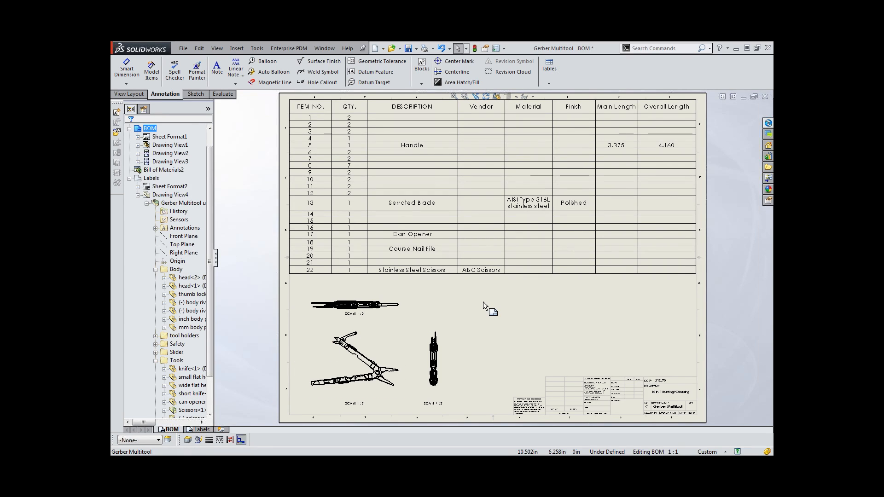
scroll(481, 303, "up", 1)
scroll(597, 378, "down", 5)
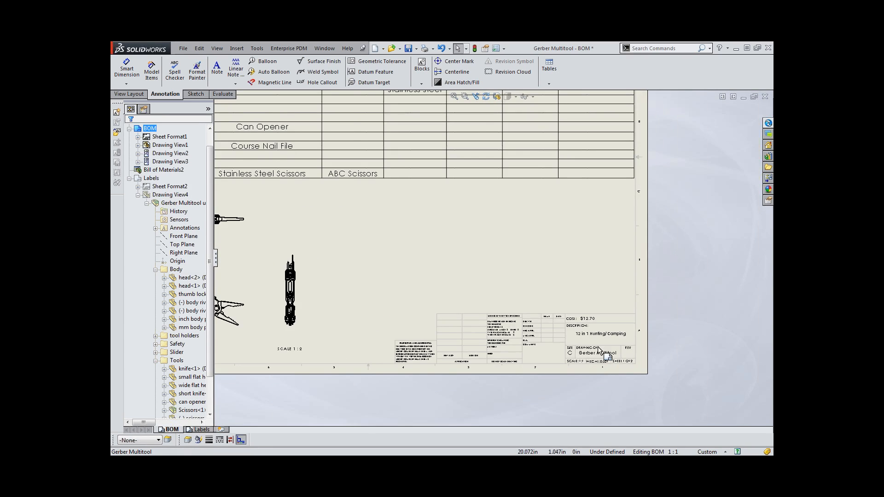
scroll(554, 320, "down", 3)
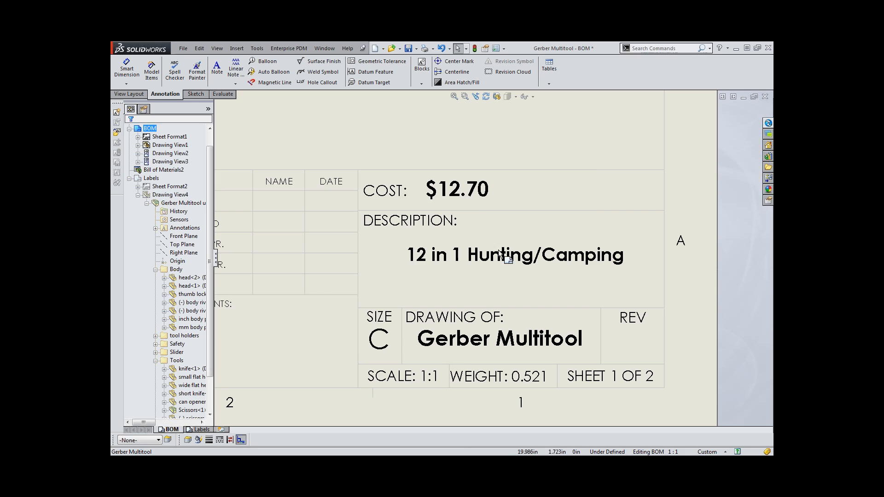
scroll(507, 258, "up", 5)
scroll(364, 274, "down", 5)
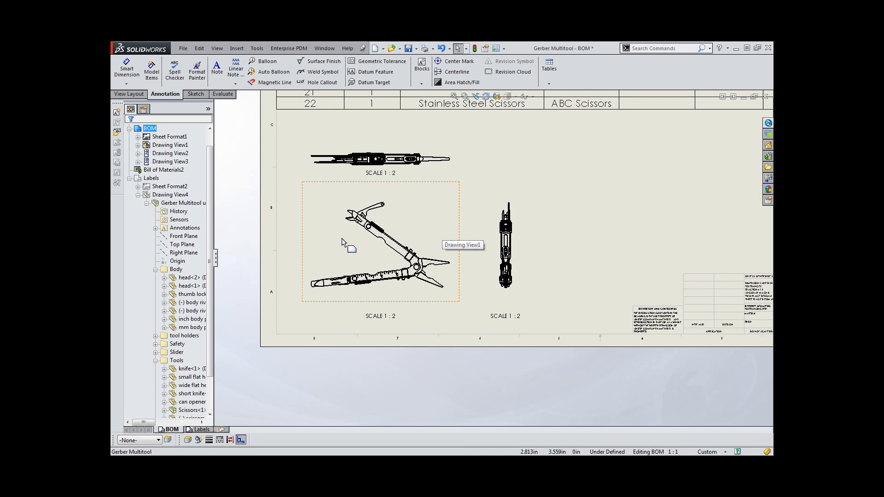
scroll(362, 250, "up", 4)
scroll(635, 287, "down", 6)
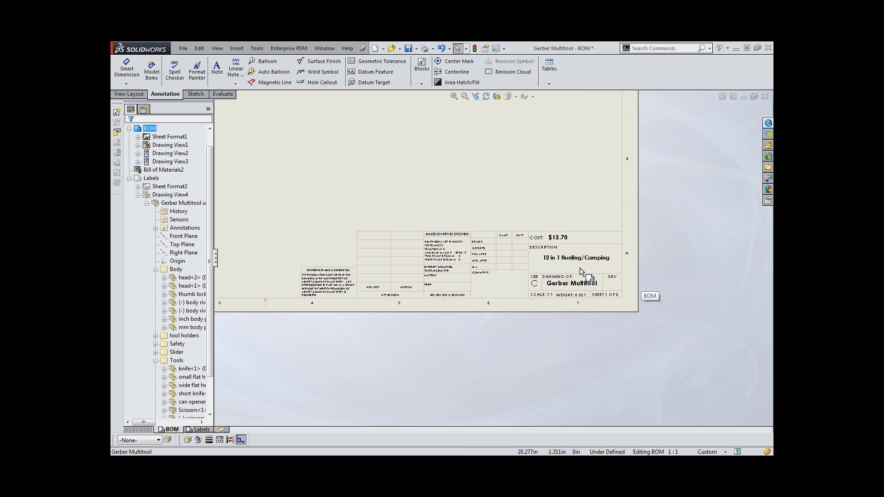
scroll(568, 281, "down", 1)
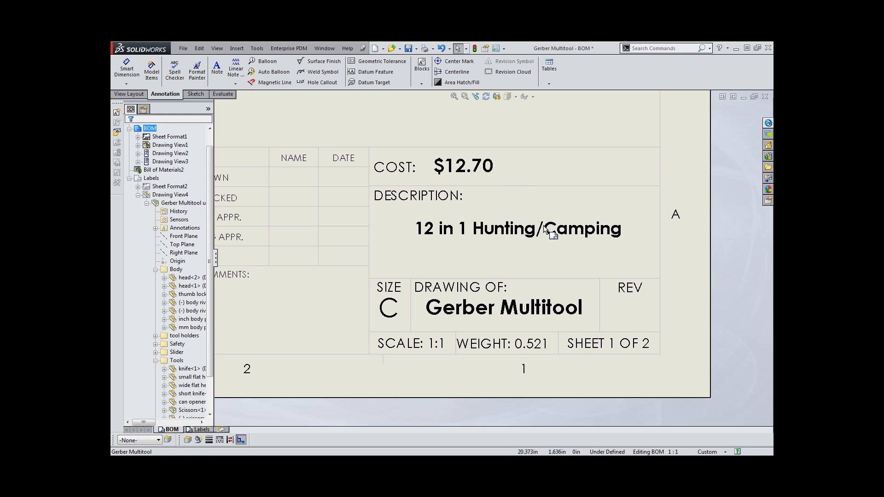
scroll(530, 232, "up", 2)
scroll(373, 234, "down", 2)
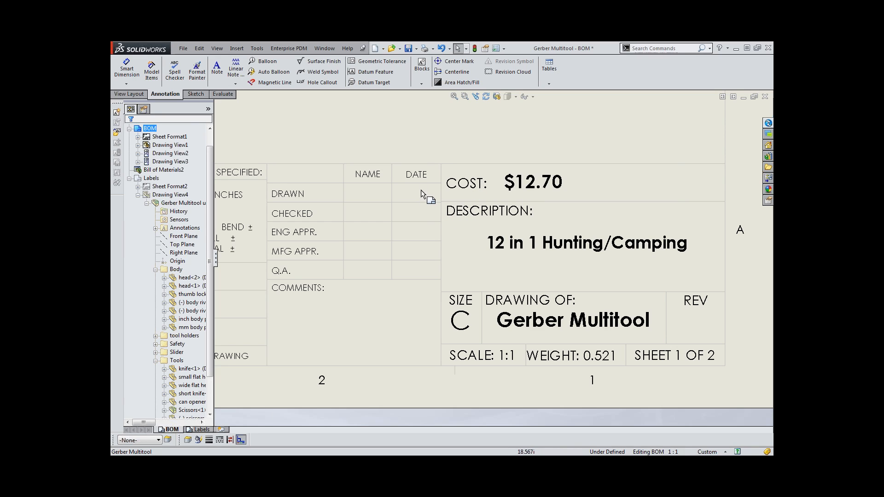
Add a DrawnBy custom property to the drawing file and enter the drafter's initials as its text value.
left_click(485, 47)
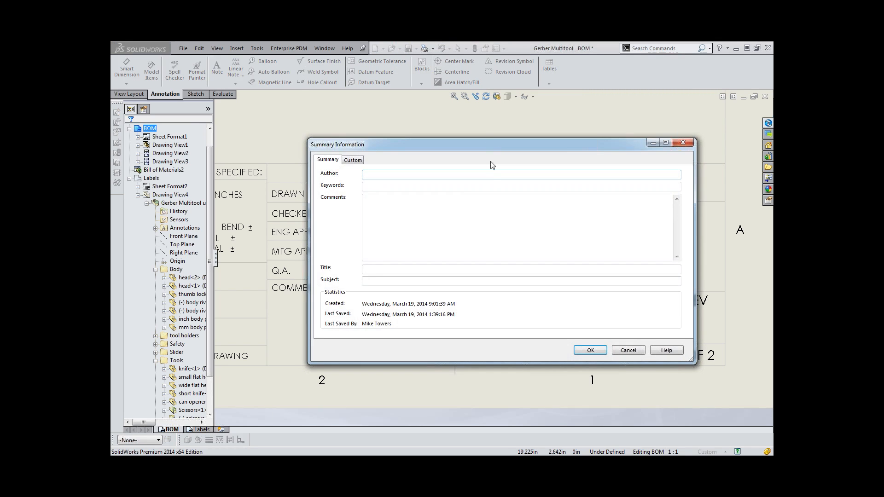
left_click(358, 161)
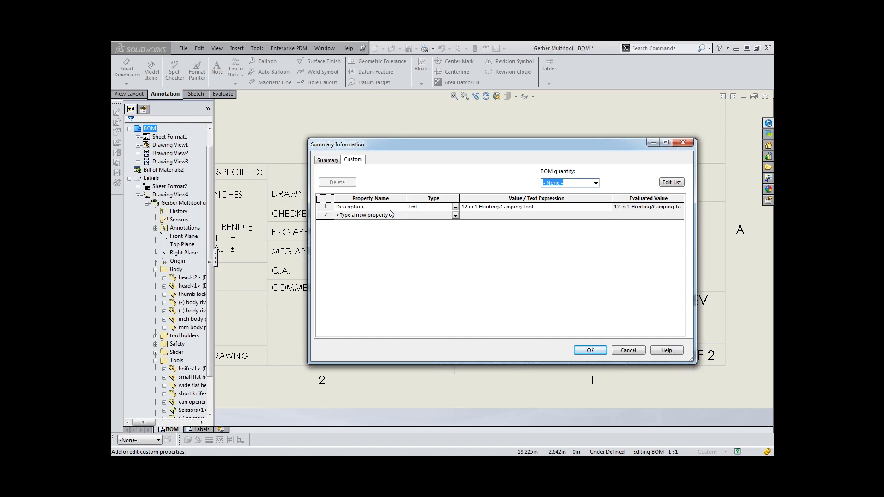
left_click_drag(399, 144, 450, 99)
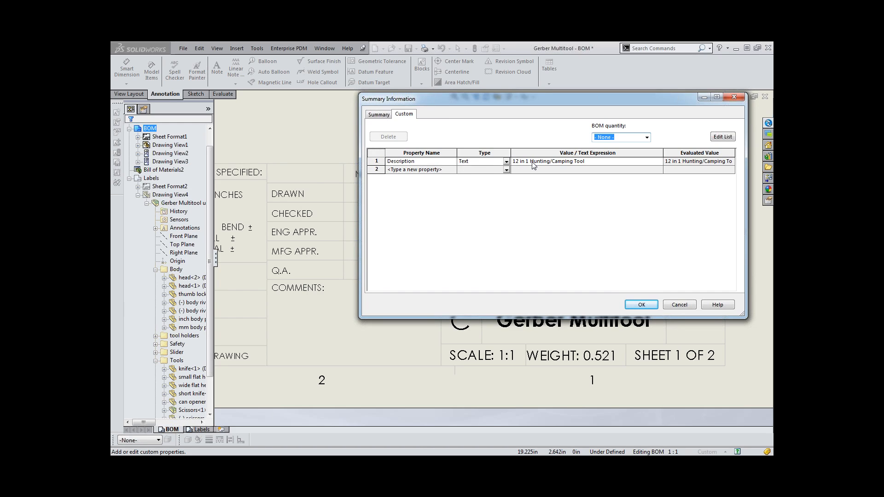
left_click_drag(468, 100, 465, 138)
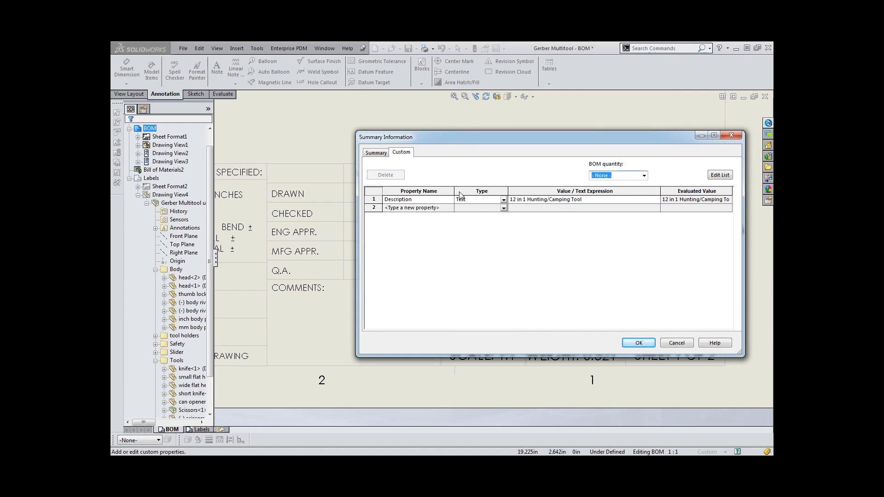
left_click(445, 209)
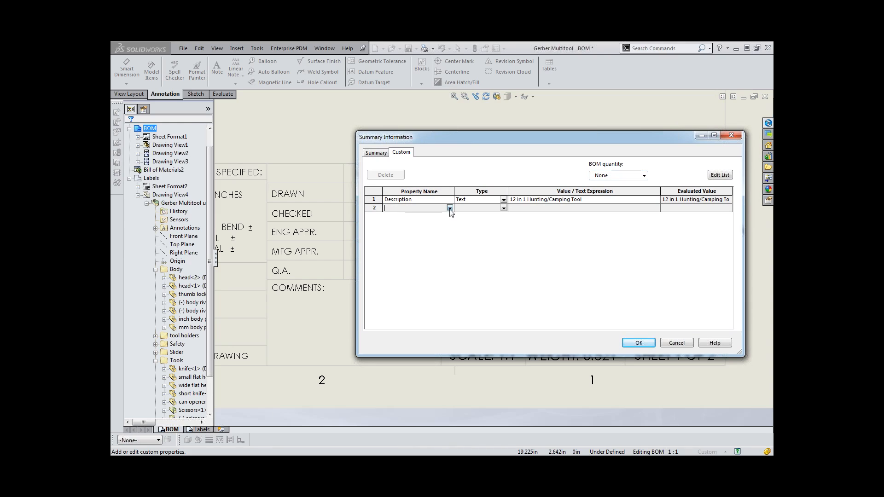
left_click(450, 208)
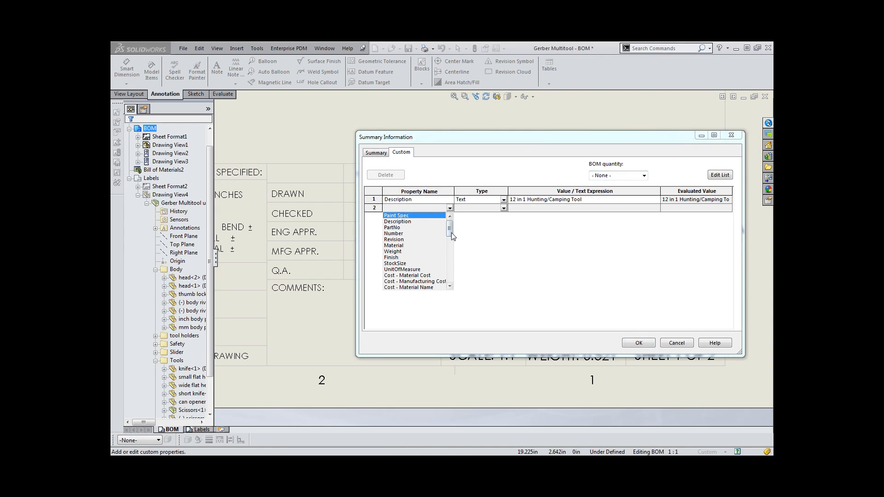
left_click(450, 287)
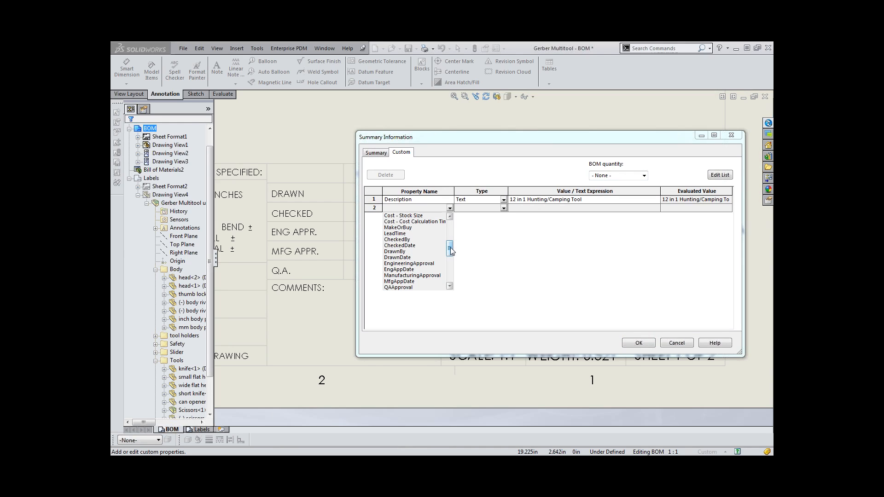
left_click(396, 251)
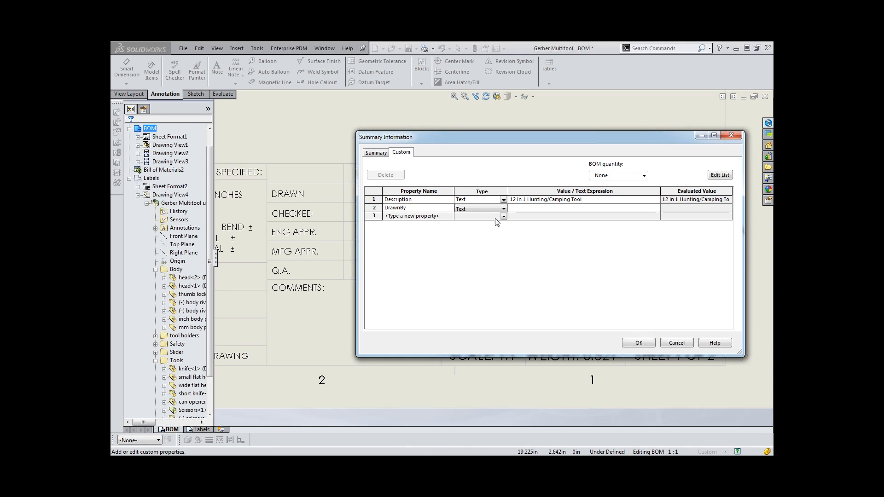
left_click(525, 208)
type("JMT")
key("Return")
Add a DrawnDate custom property with the value 3/19/14 to the drawing file and apply the property changes.
left_click(450, 217)
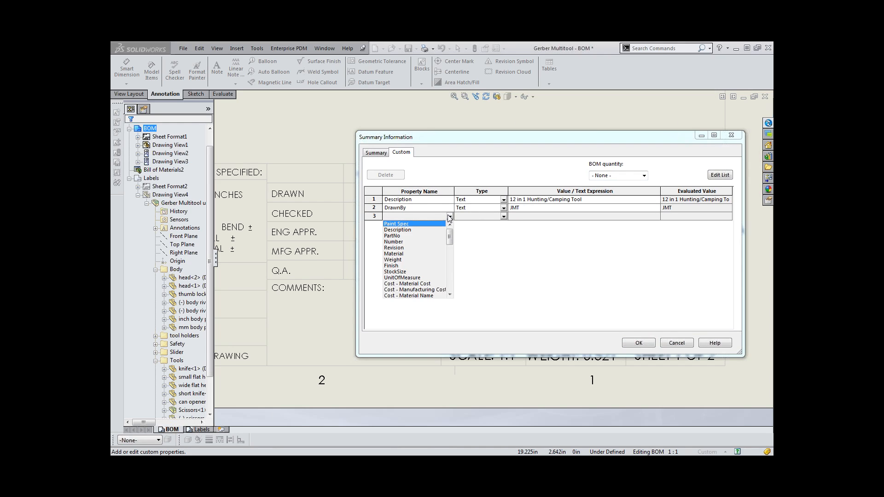
left_click_drag(449, 237, 450, 259)
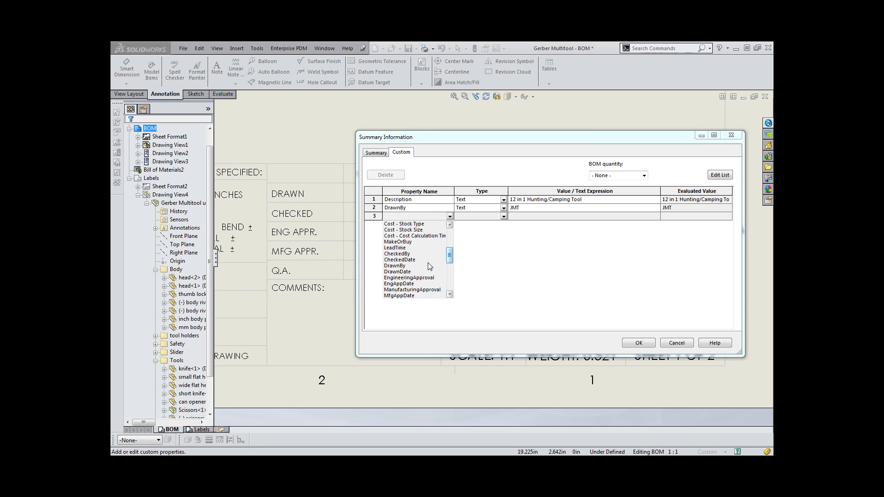
left_click(398, 272)
left_click(532, 217)
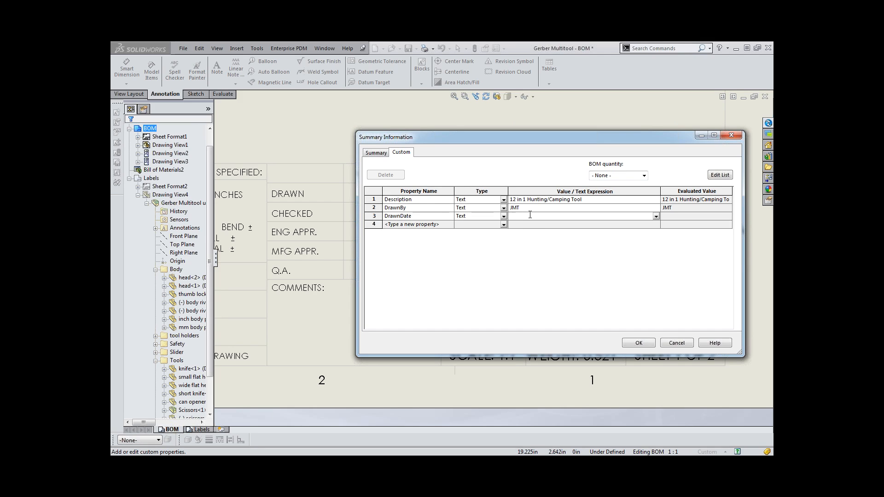
type("3/19/14")
key("Return")
left_click(650, 344)
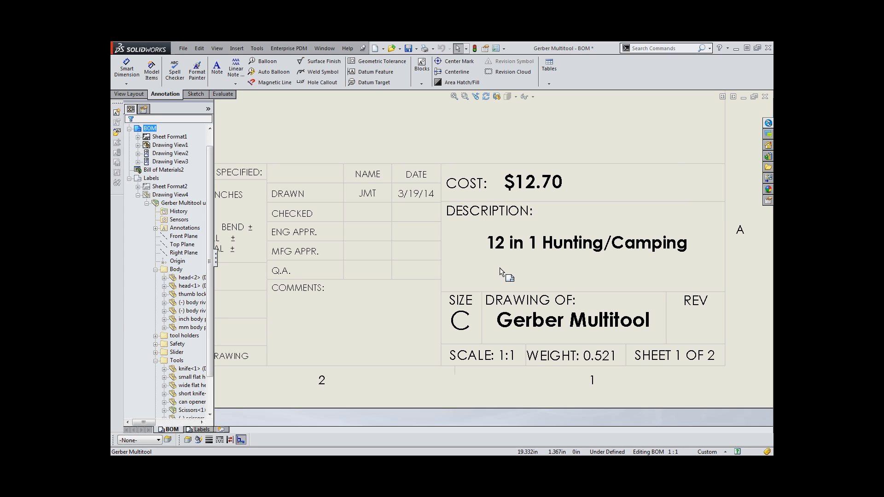
Open the sheet format for editing and delete the cost value note beside the COST label in the title block.
left_click_drag(432, 154, 633, 331)
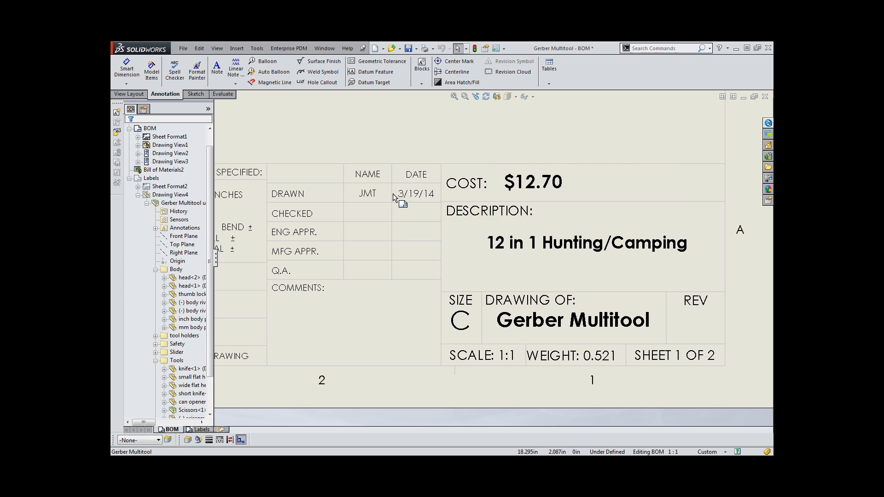
right_click(443, 139)
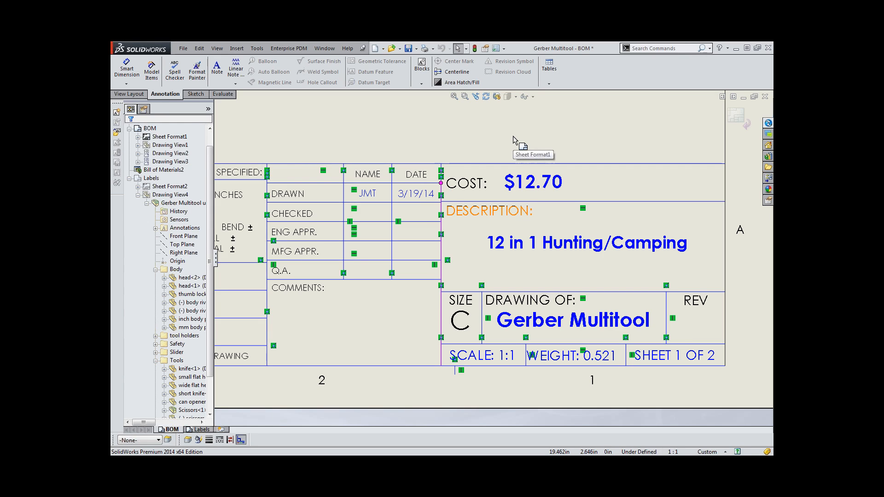
left_click(534, 184)
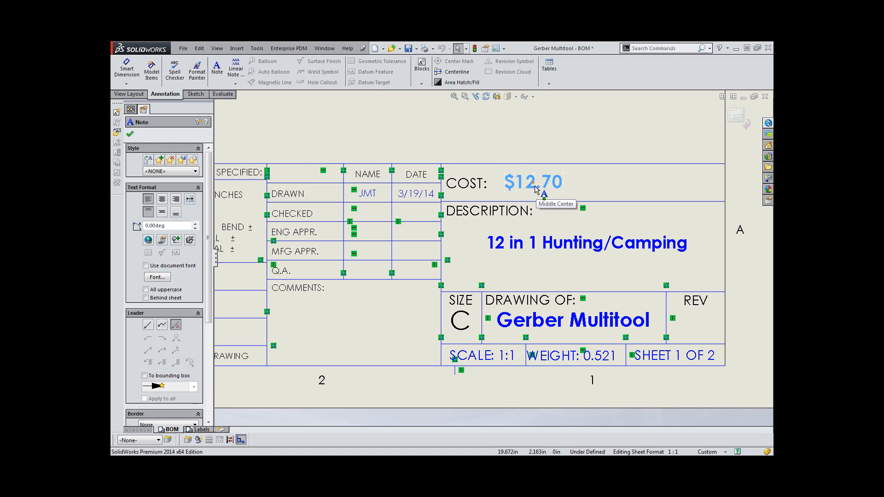
key("Delete")
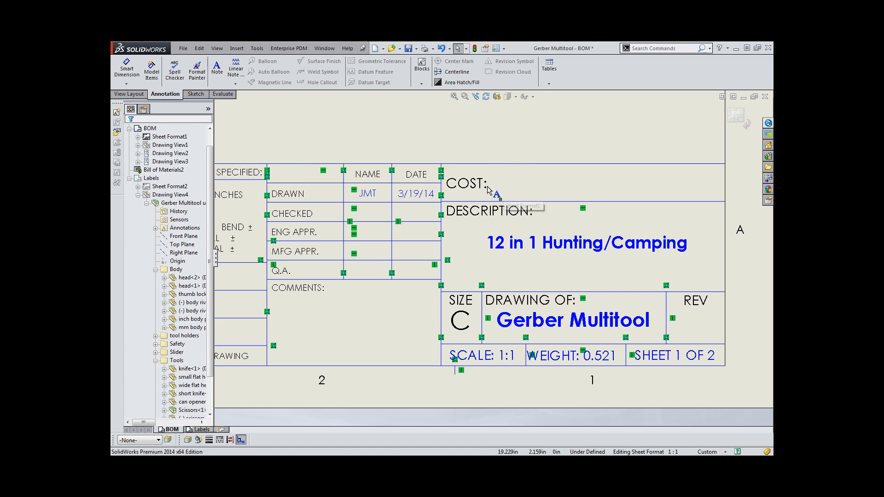
left_click(471, 186)
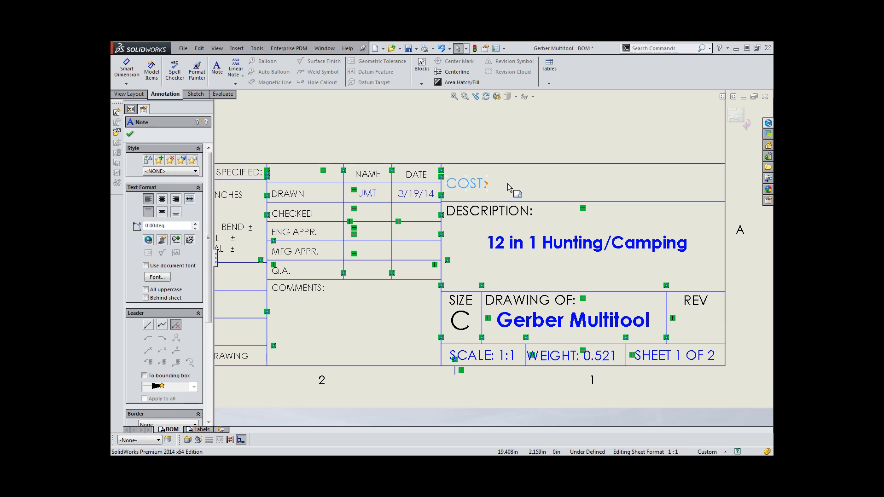
key("Escape")
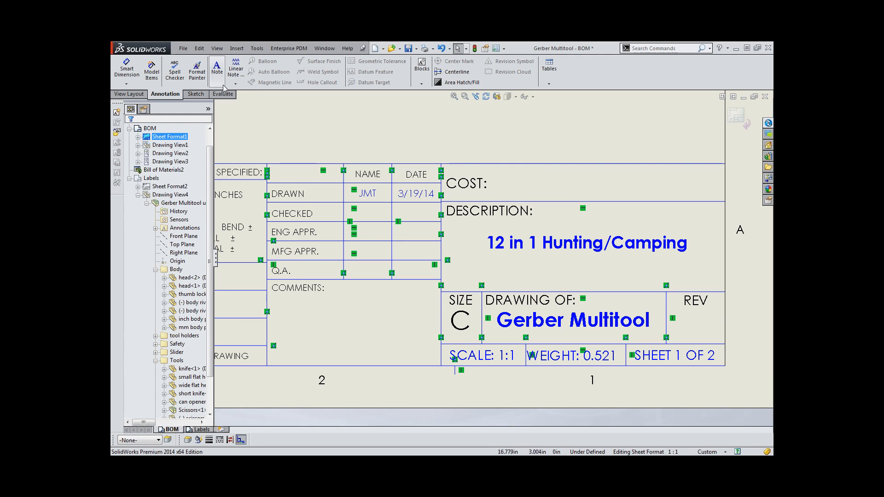
Place a new note beside the COST label in the title block and list the current document's properties available for linking.
left_click(216, 70)
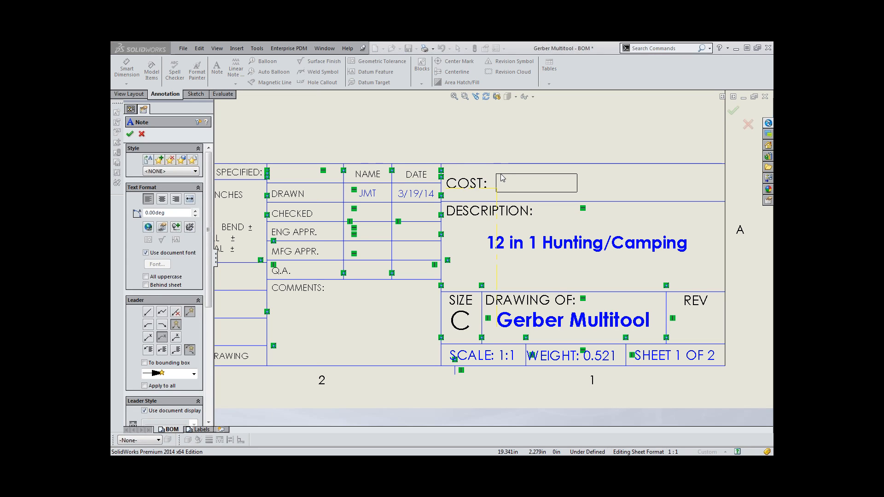
left_click(501, 175)
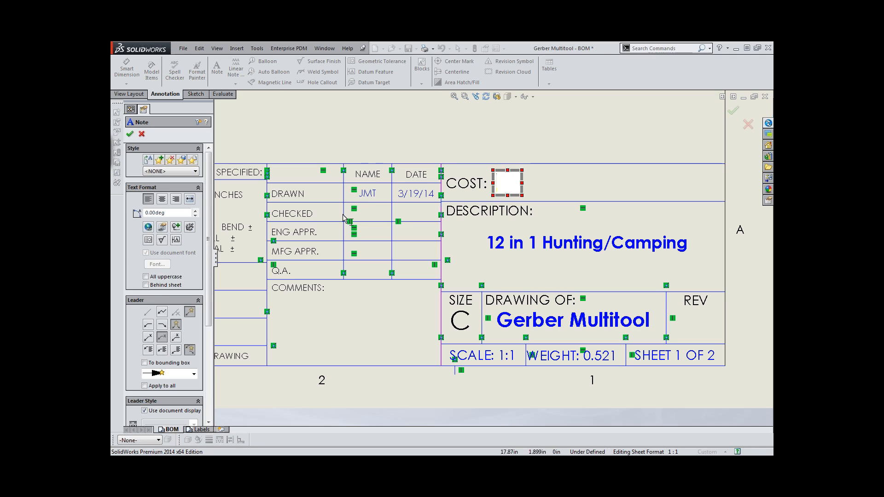
left_click(162, 227)
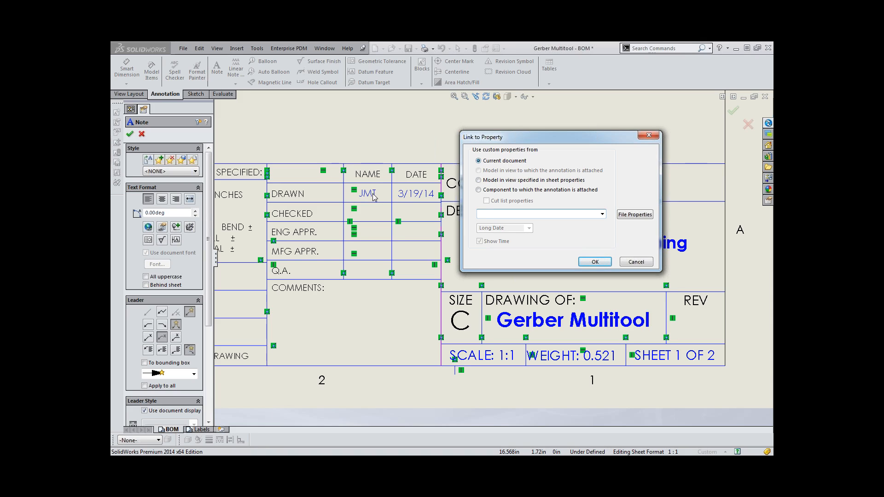
left_click(603, 214)
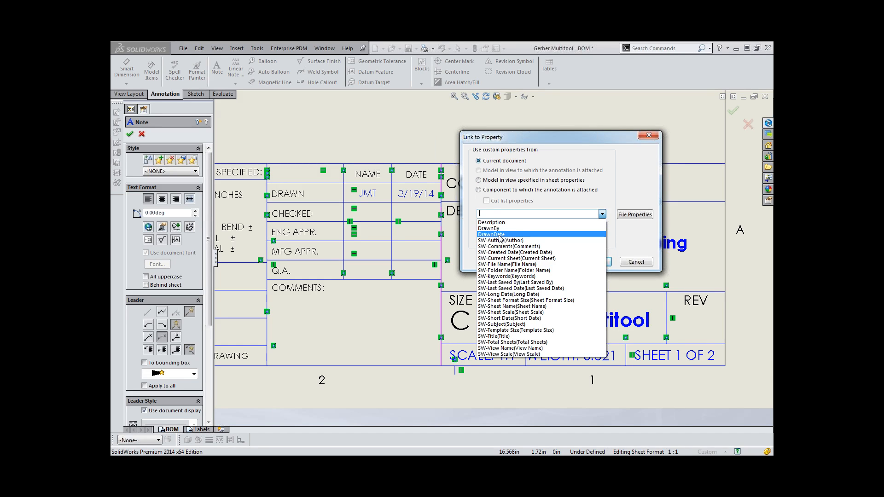
left_click(622, 202)
Link the note to the Cost property of the model in the view specified in sheet properties, and finish the note.
left_click(479, 181)
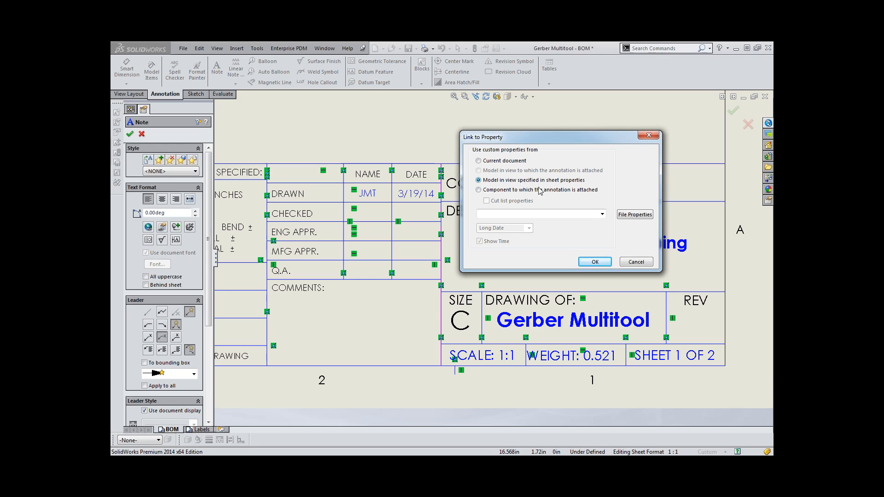
left_click(602, 214)
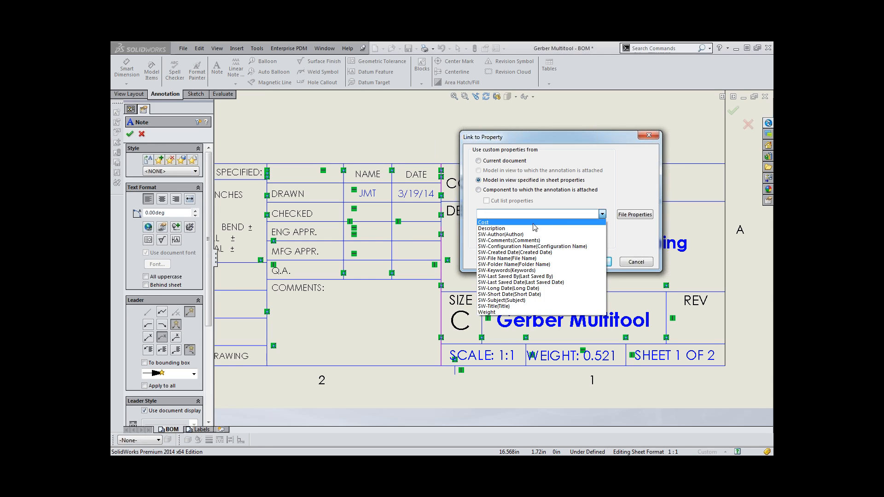
left_click(488, 223)
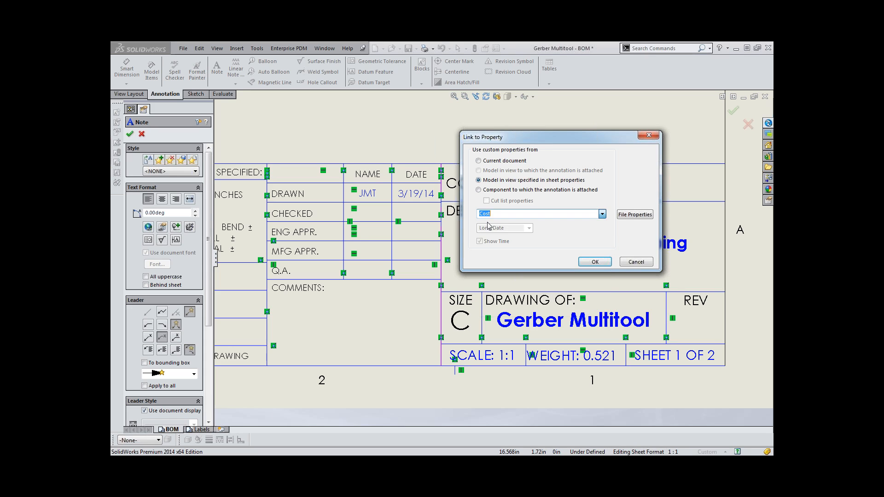
left_click(595, 261)
left_click(463, 135)
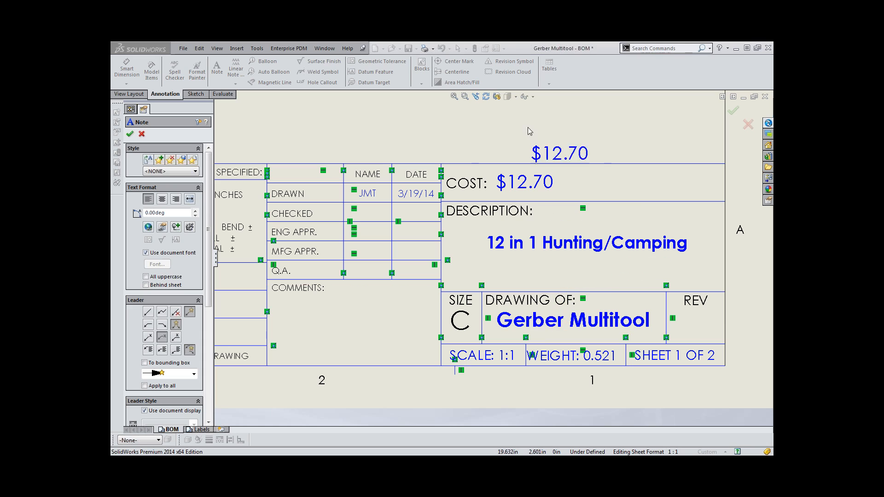
key("Escape")
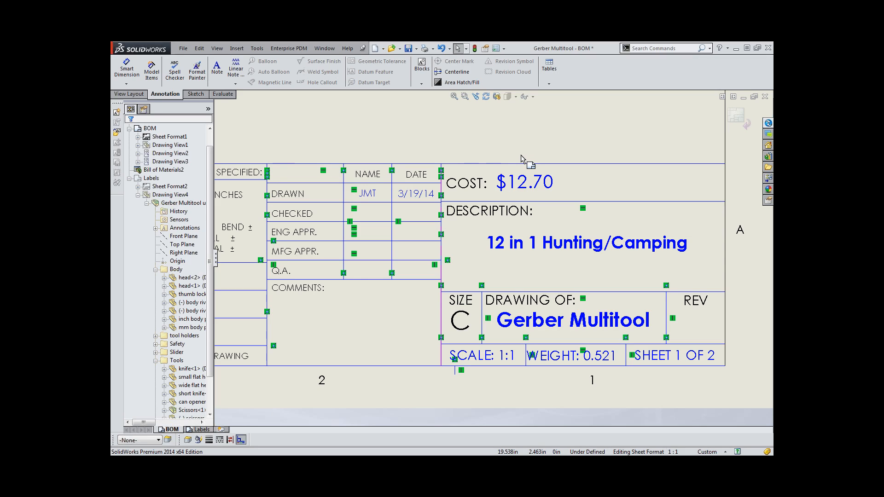
Exit sheet format editing and check the linked fields in the title block.
left_click(738, 118)
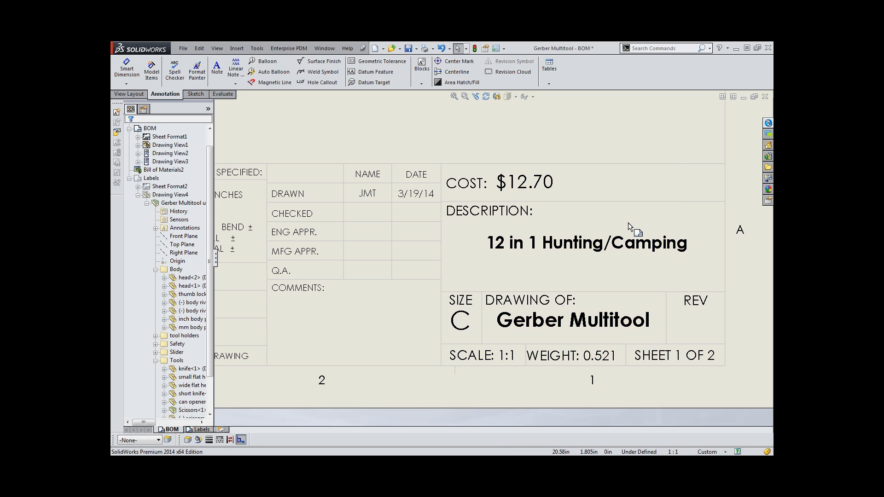
scroll(520, 256, "down", 4)
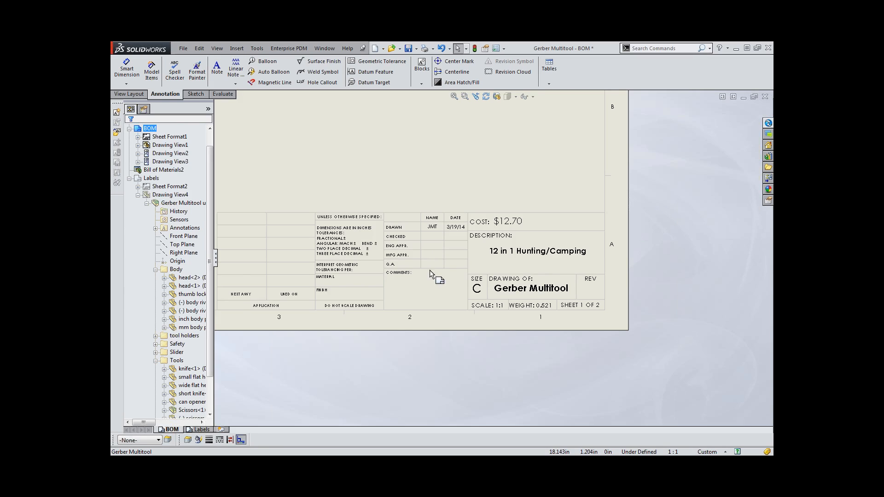
scroll(463, 270, "up", 2)
scroll(507, 269, "up", 1)
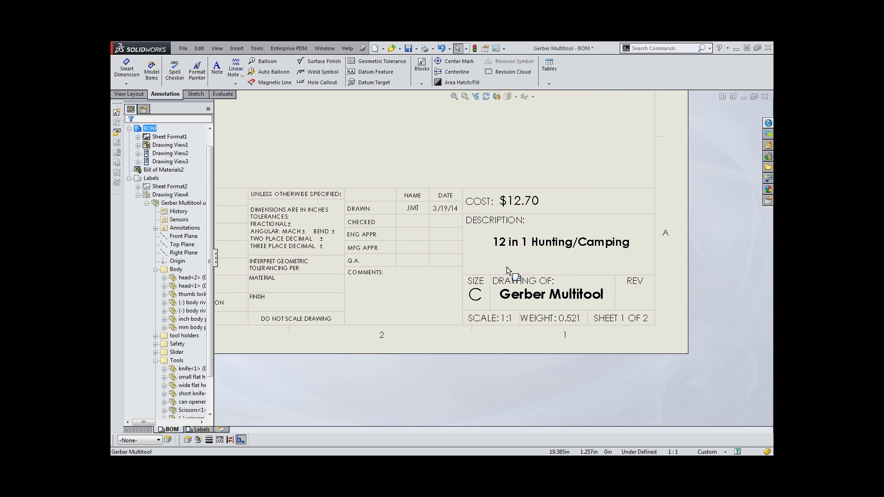
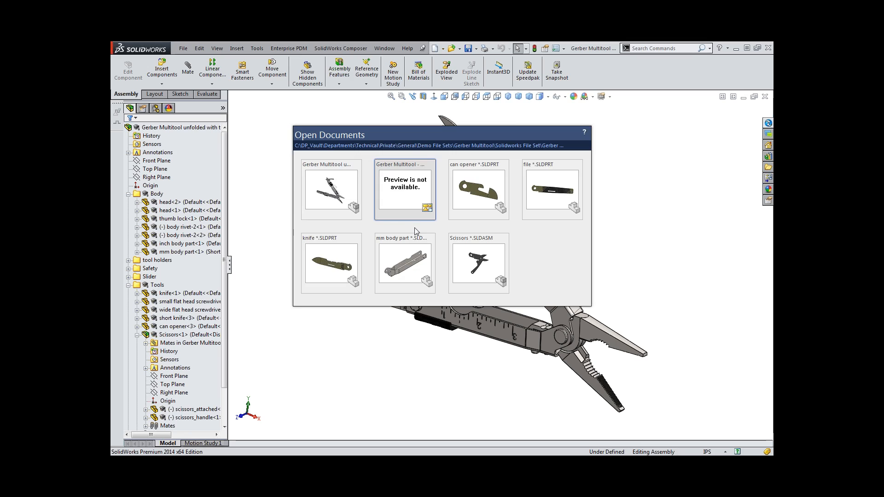
Return to the Gerber Multitool drawing and save its sheet format to the Desktop as New Title Block.
left_click(397, 195)
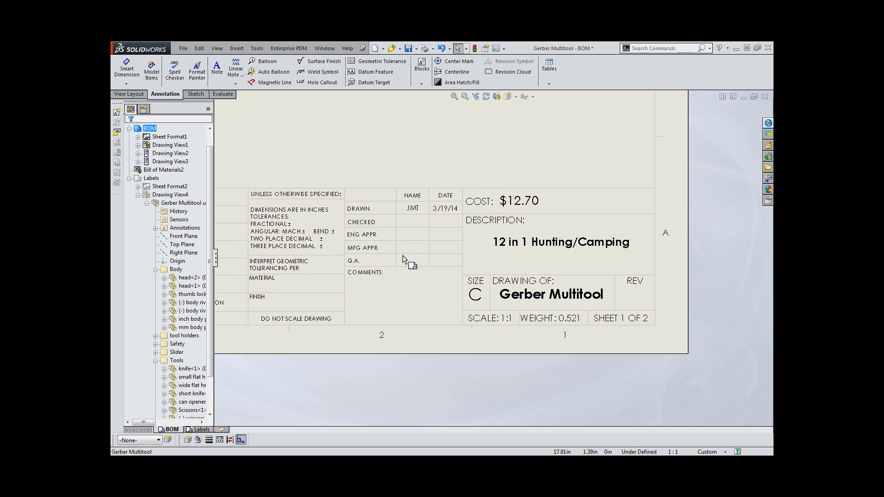
left_click(454, 97)
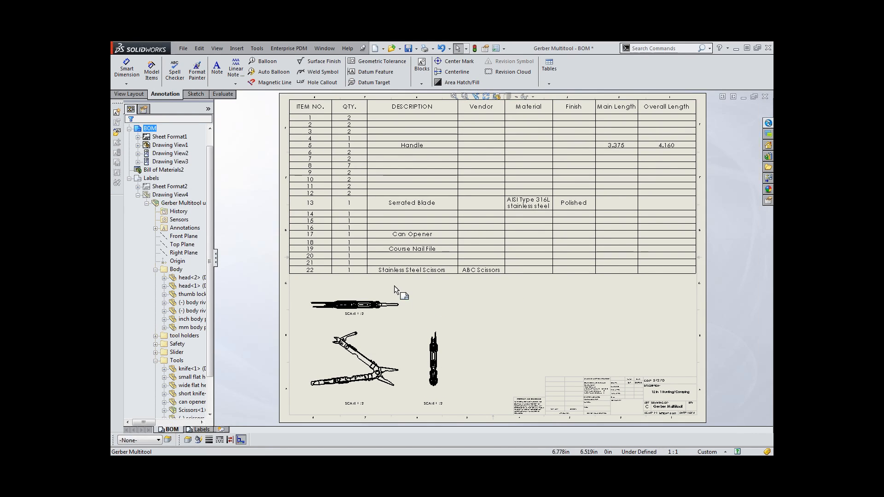
left_click(183, 47)
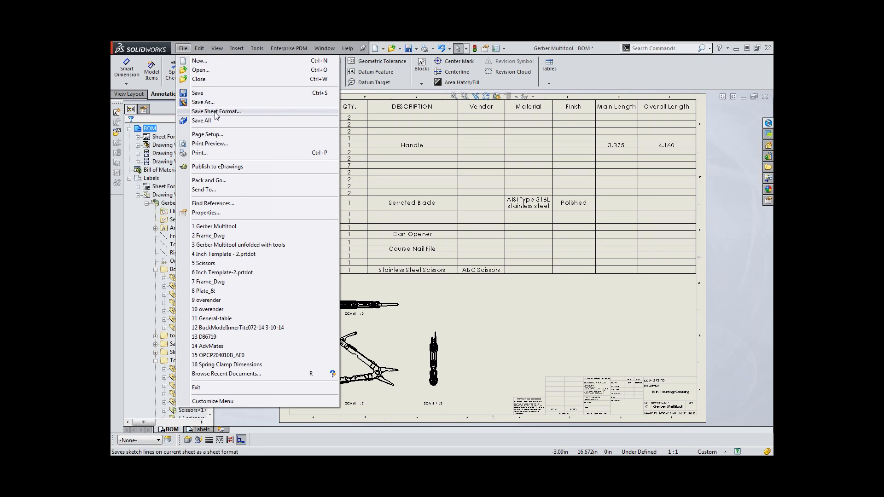
left_click(244, 112)
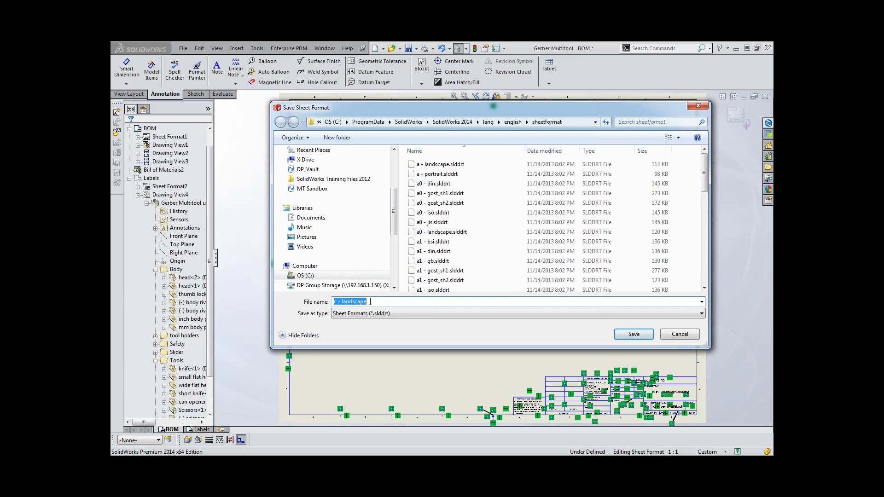
type("N")
scroll(314, 193, "up", 4)
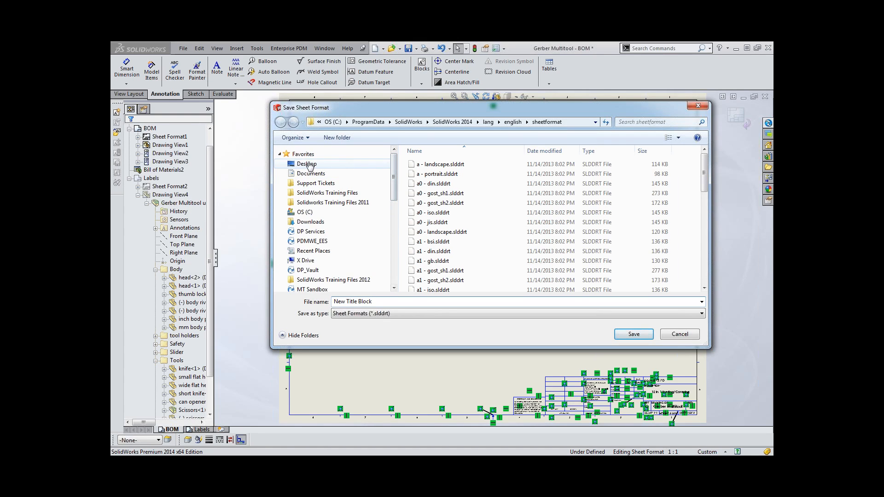
left_click(308, 164)
left_click(634, 335)
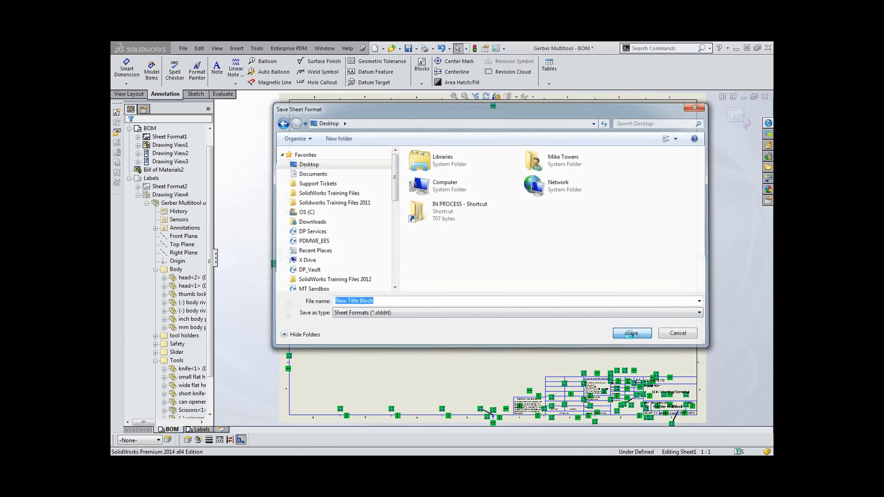
Delete the three drawing views and the bill of materials table from the BOM sheet.
left_click(515, 321)
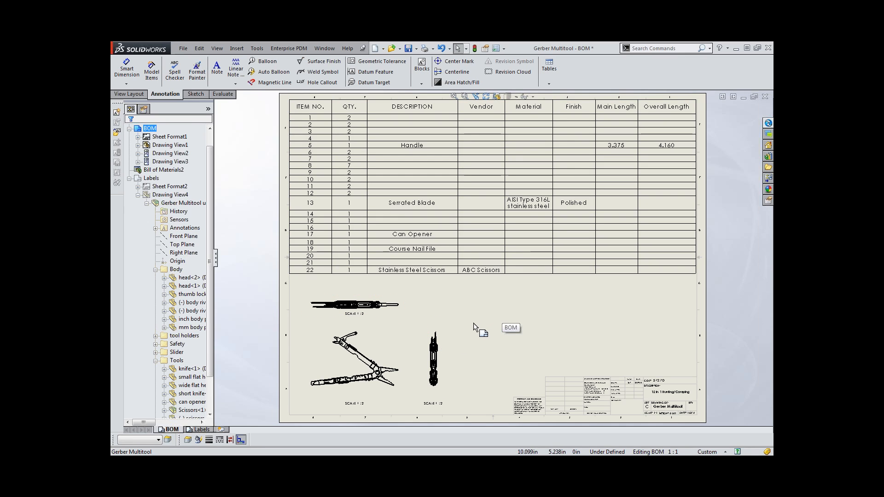
left_click(444, 332)
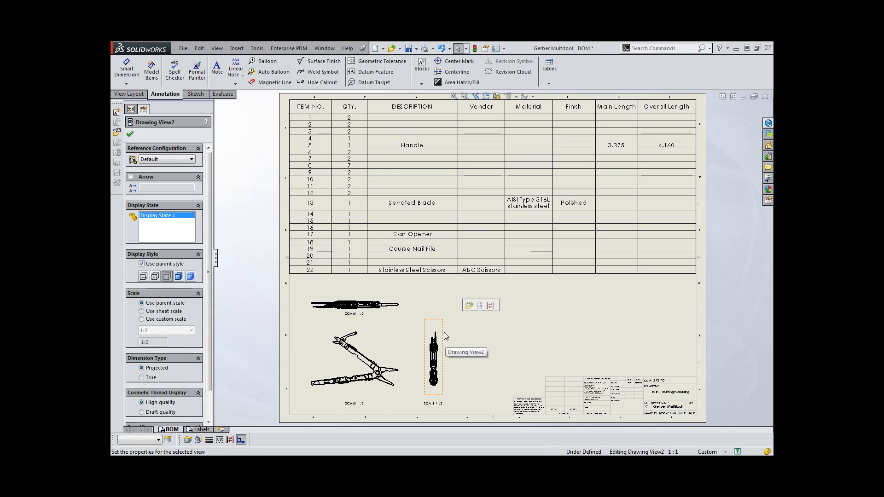
key("Delete")
left_click(581, 201)
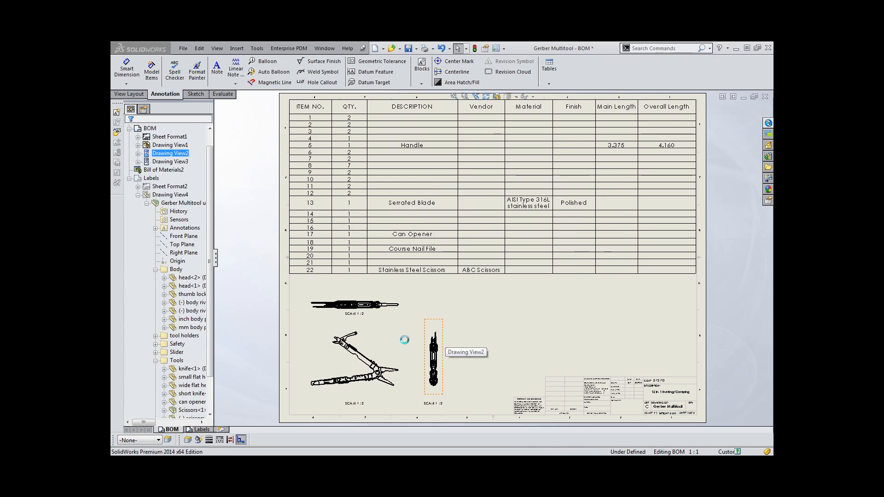
left_click(400, 341)
key("Delete")
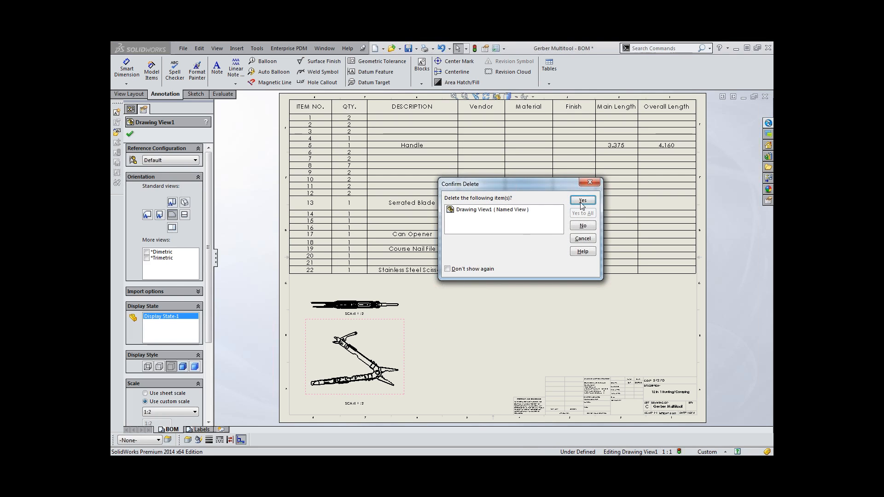
left_click(583, 200)
left_click(406, 317)
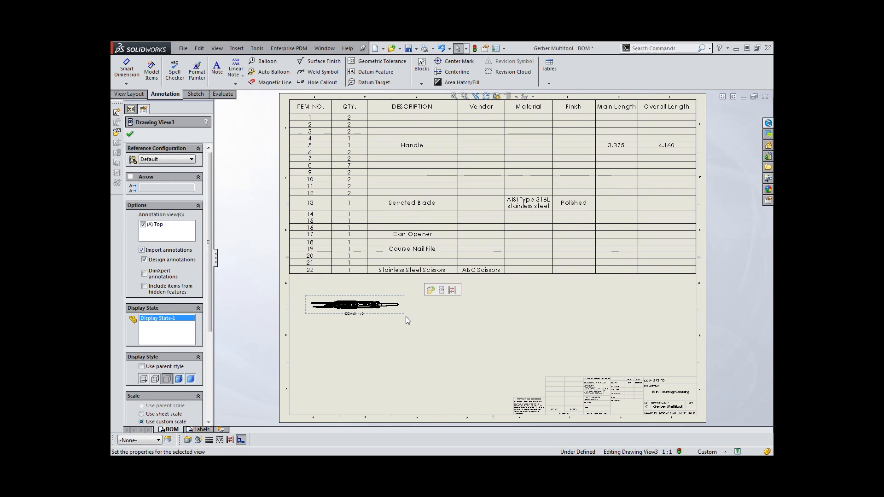
key("Delete")
left_click(583, 201)
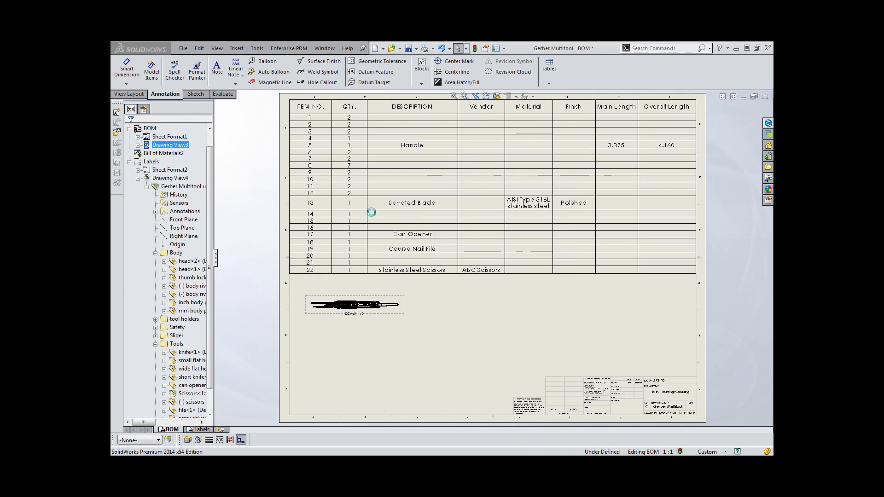
left_click(285, 95)
key("Delete")
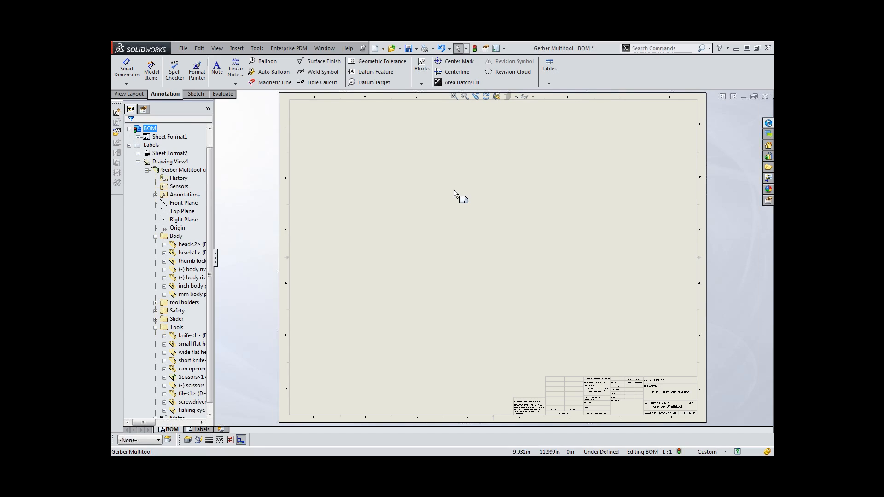
Save the emptied drawing to the Desktop as a Drawing Templates (*.drwdot) file named New C Template, accepting the removal of model content.
left_click(418, 49)
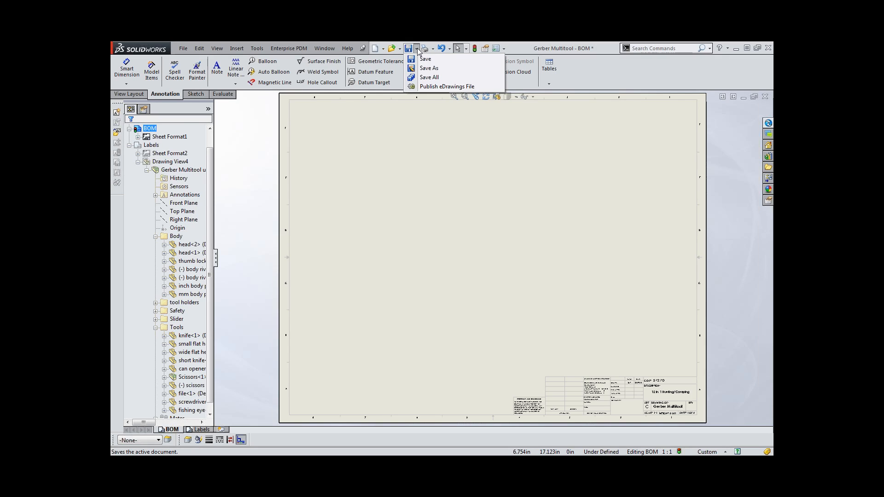
left_click(433, 68)
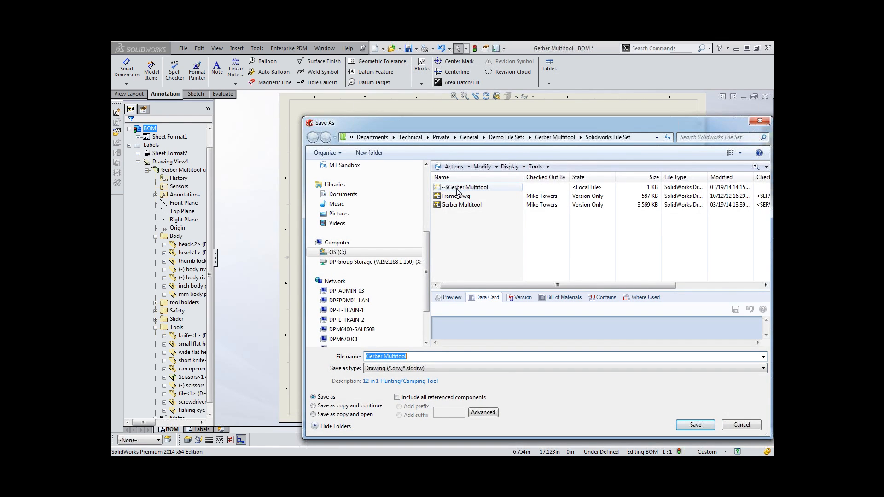
left_click(381, 372)
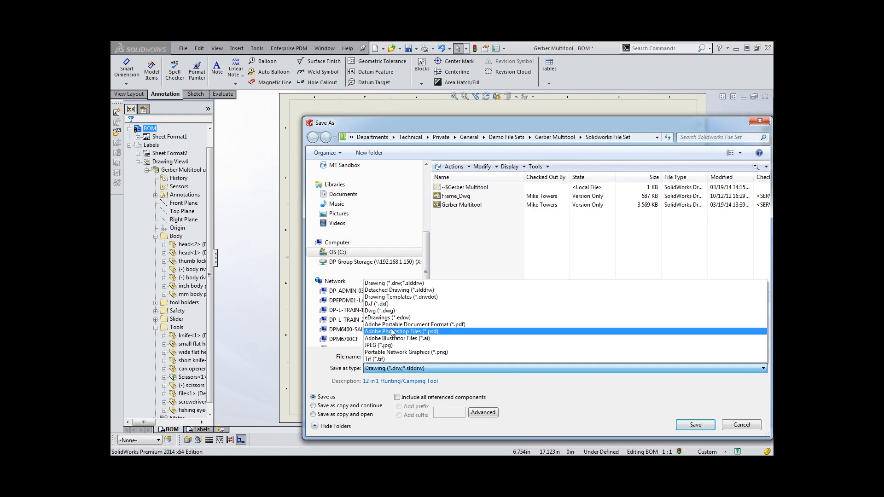
left_click(405, 297)
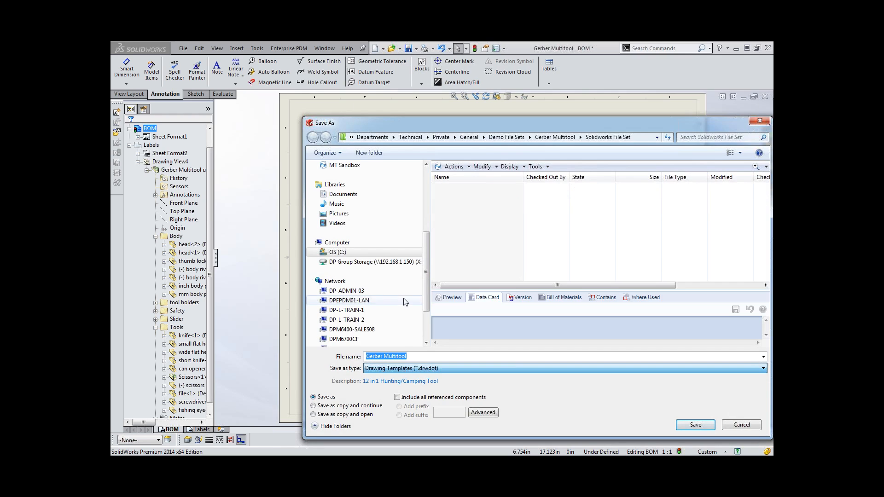
left_click(415, 358)
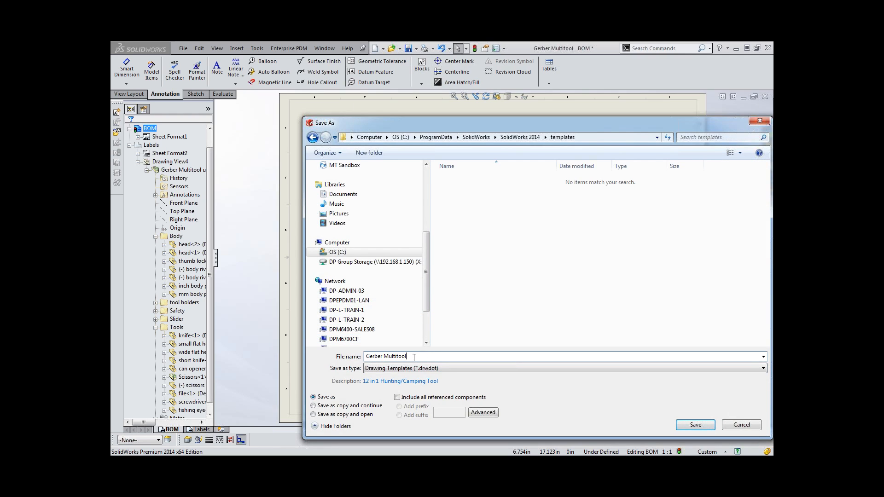
left_click_drag(411, 357, 362, 360)
type("New C Template")
left_click_drag(426, 284, 429, 197)
left_click(340, 178)
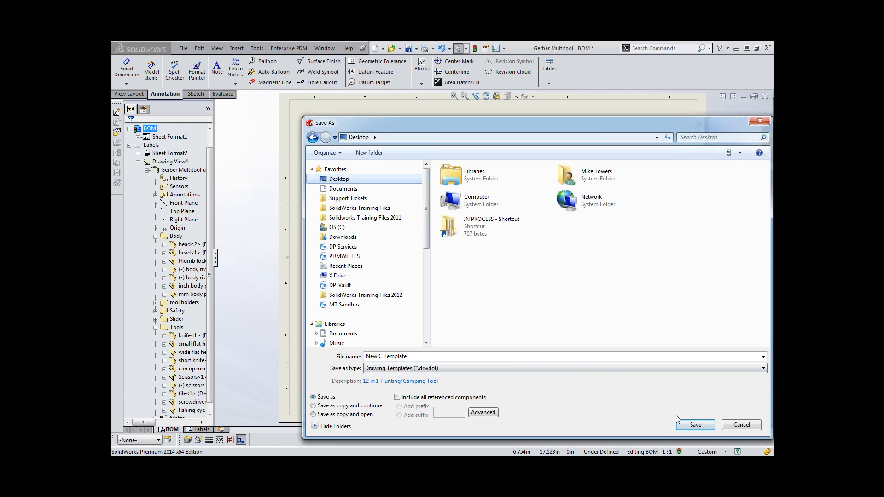
left_click(690, 424)
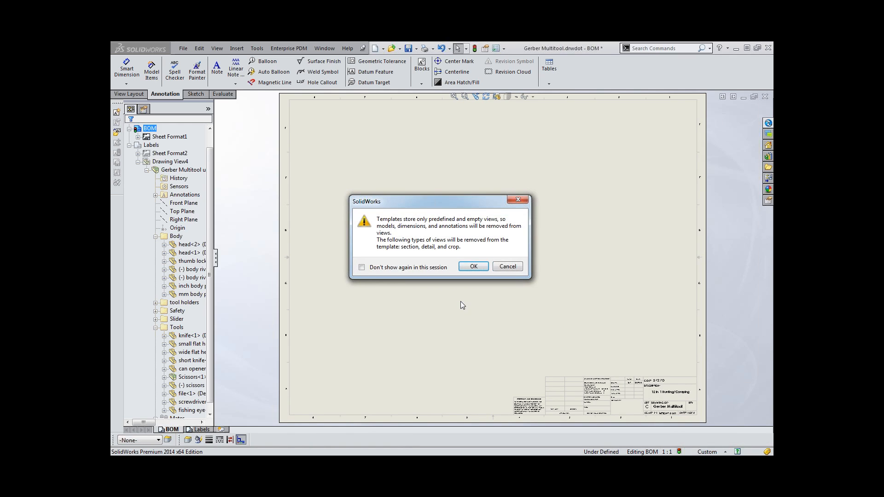
left_click(475, 267)
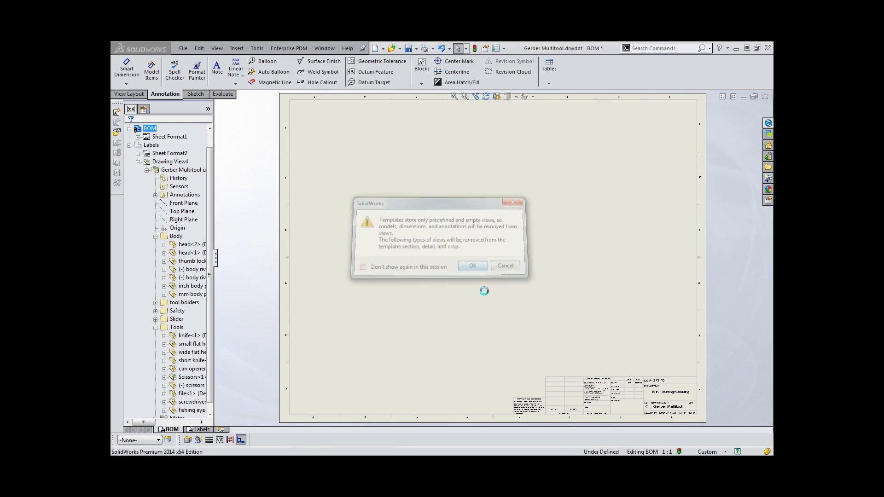
left_click(472, 281)
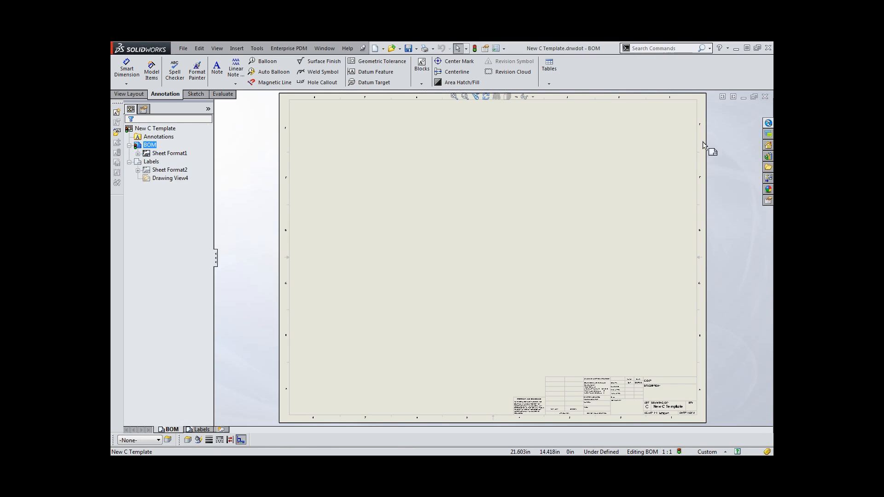
Close the New C Template drawing and check which templates are offered for a new document.
left_click(765, 96)
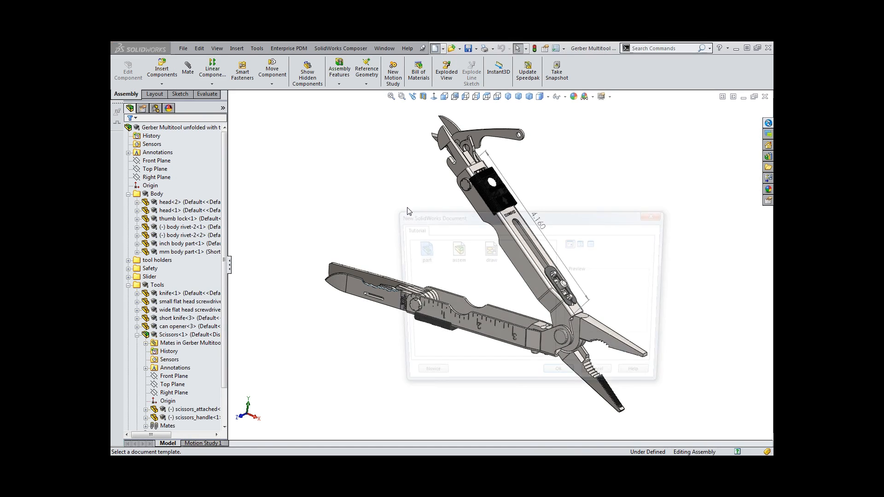
left_click_drag(449, 211, 363, 157)
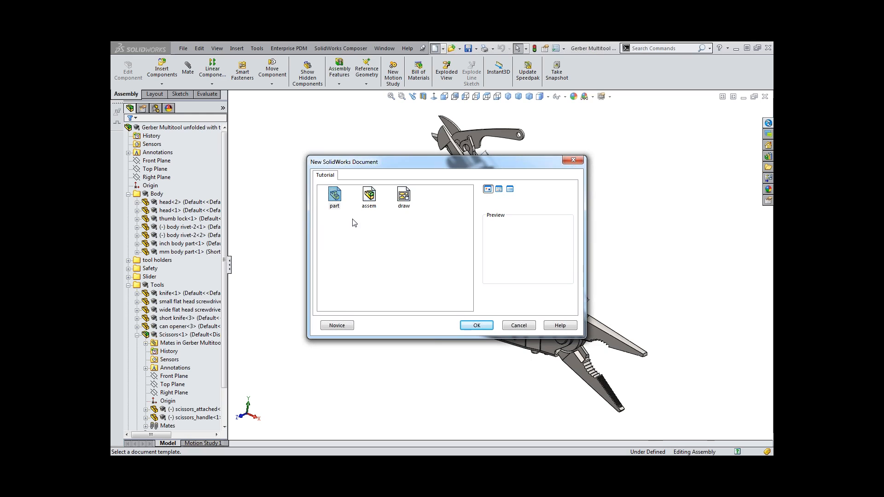
left_click(520, 325)
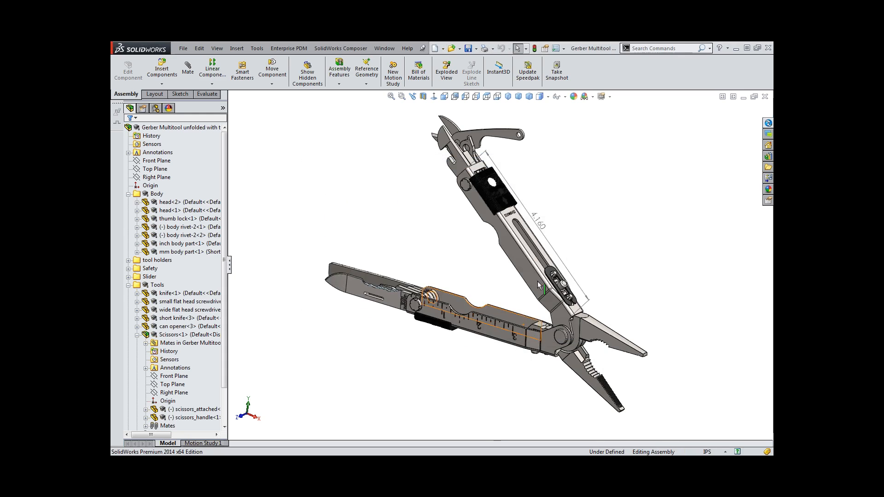
Add the Desktop folder to the Document Templates file locations in the system options.
left_click(556, 48)
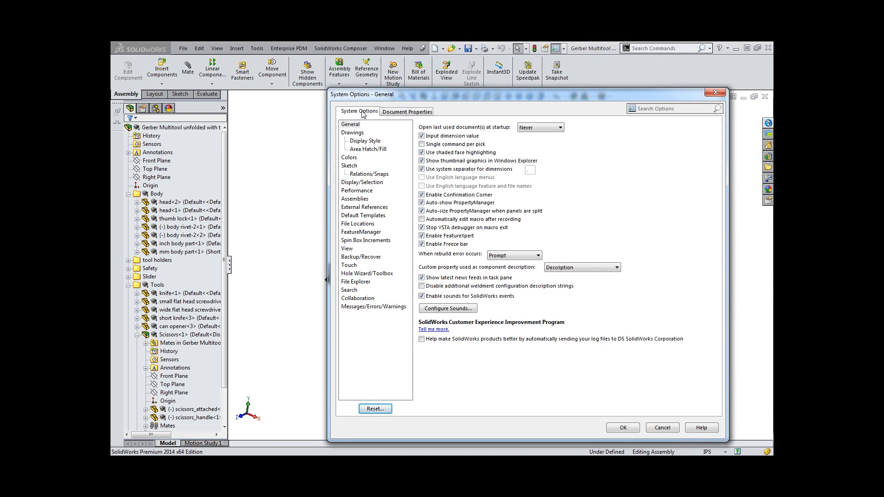
left_click(359, 226)
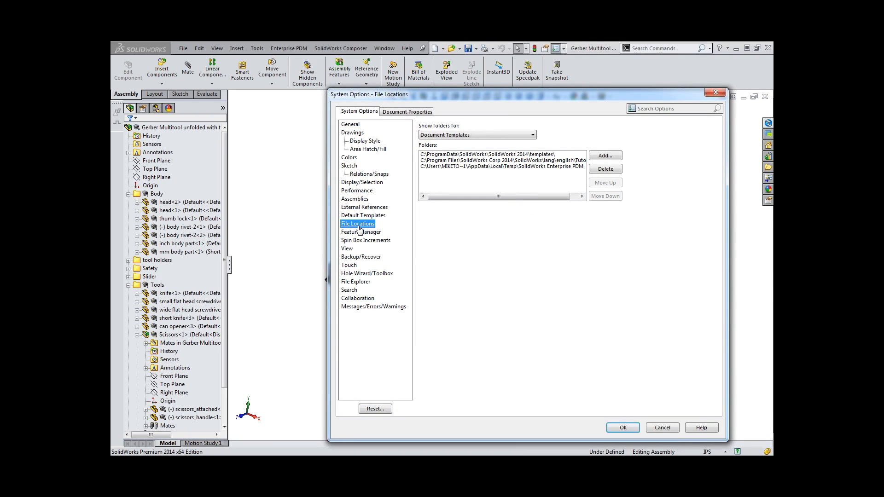
left_click(481, 137)
left_click(481, 137)
left_click(606, 156)
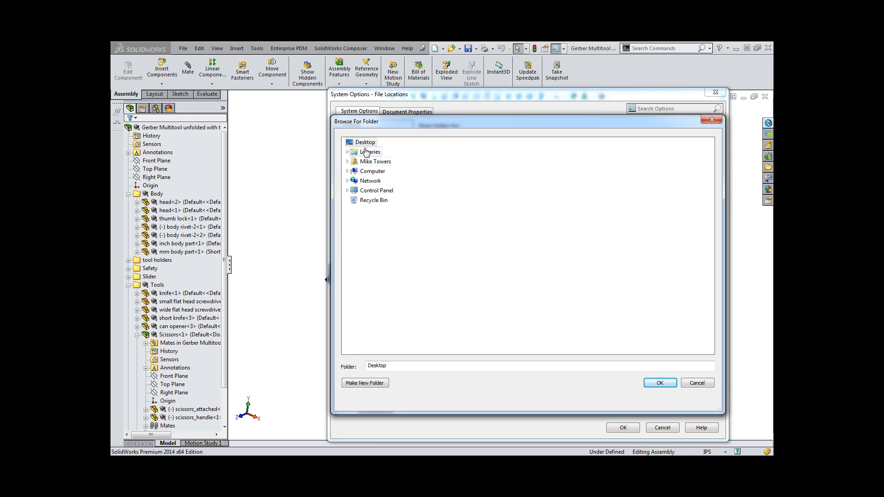
left_click(660, 383)
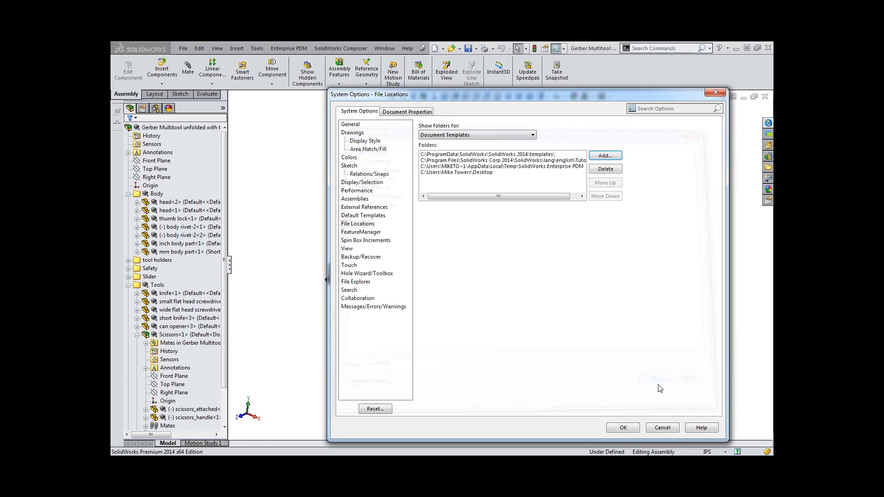
left_click(623, 428)
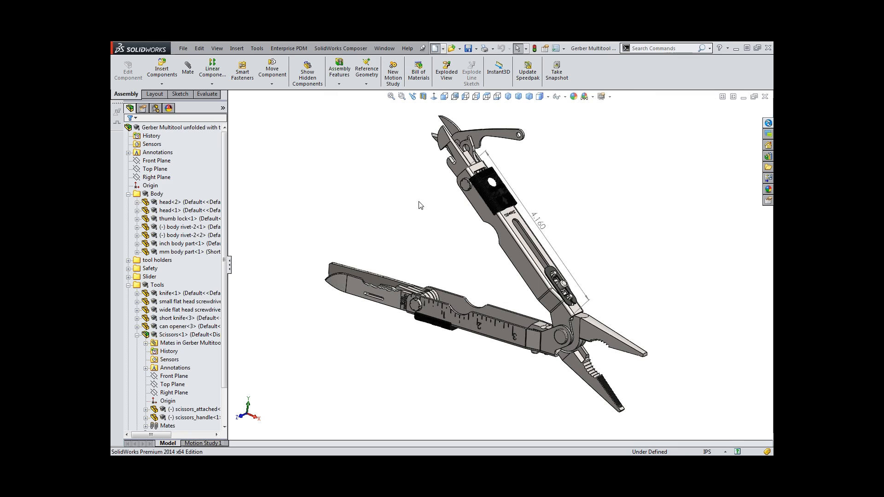
Create a new drawing from the Desktop's New C Template and examine its title block.
key("ctrl+n")
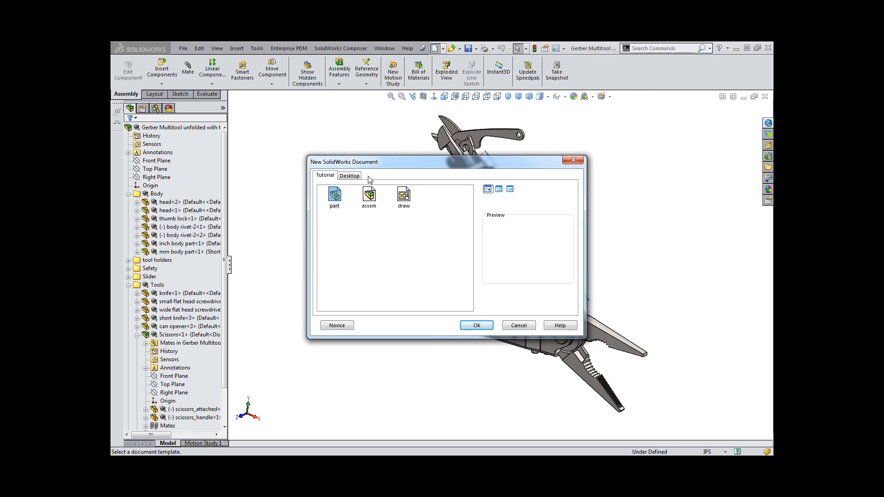
left_click(355, 177)
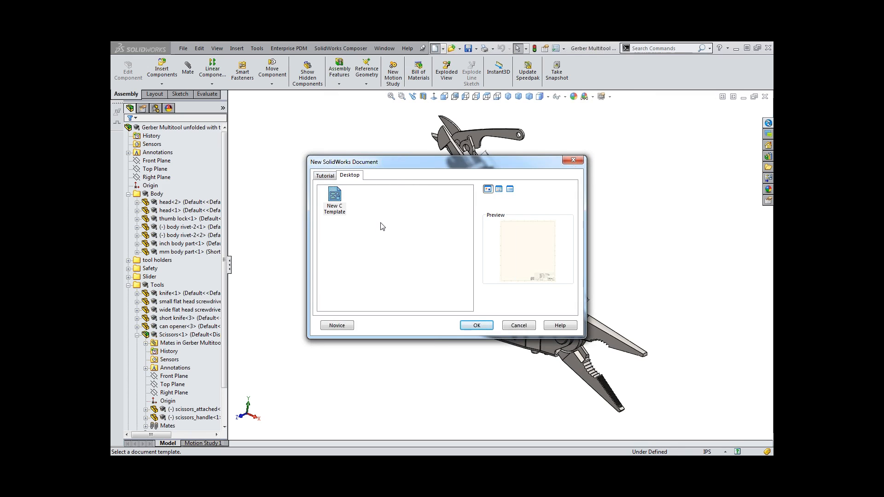
double_click(334, 196)
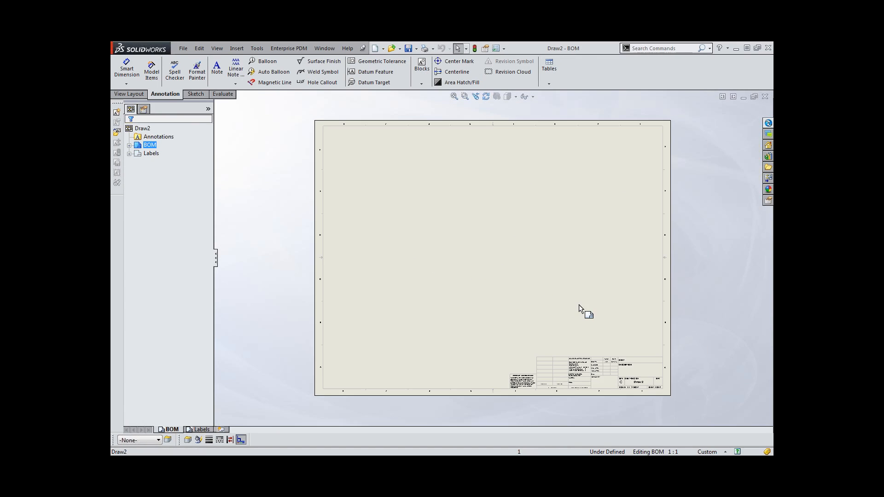
scroll(627, 382, "down", 5)
scroll(578, 330, "down", 2)
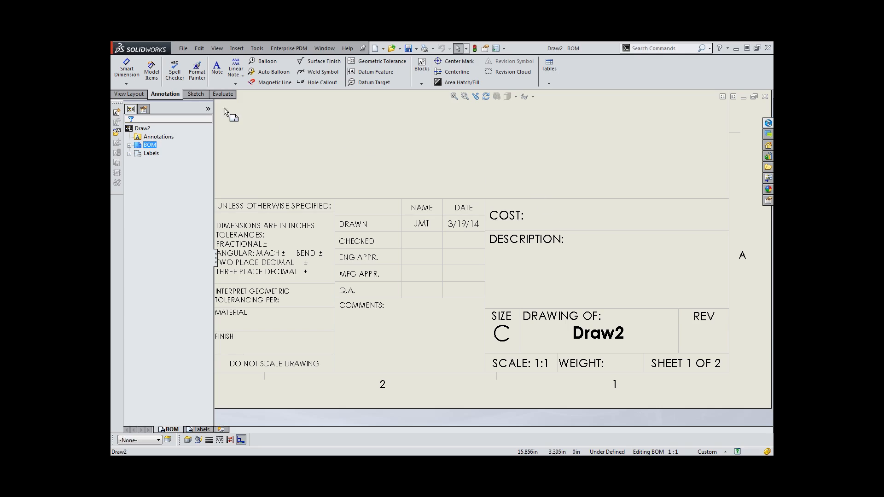
Insert a model view of the Gerber Multitool assembly on the BOM sheet and move it clear of the title block.
left_click(131, 94)
left_click(148, 70)
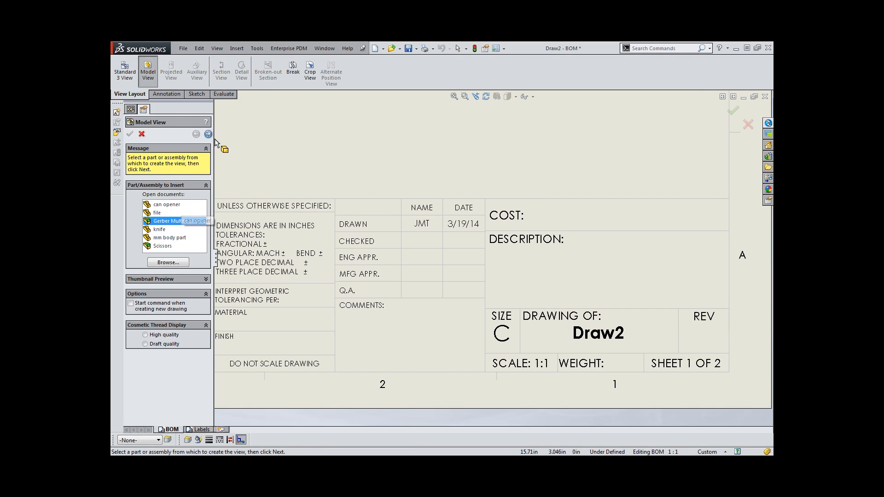
left_click(208, 134)
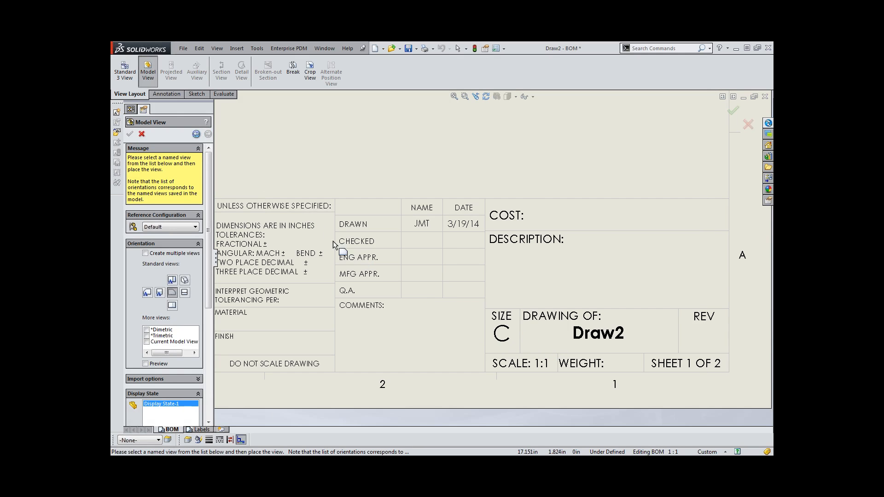
left_click(469, 175)
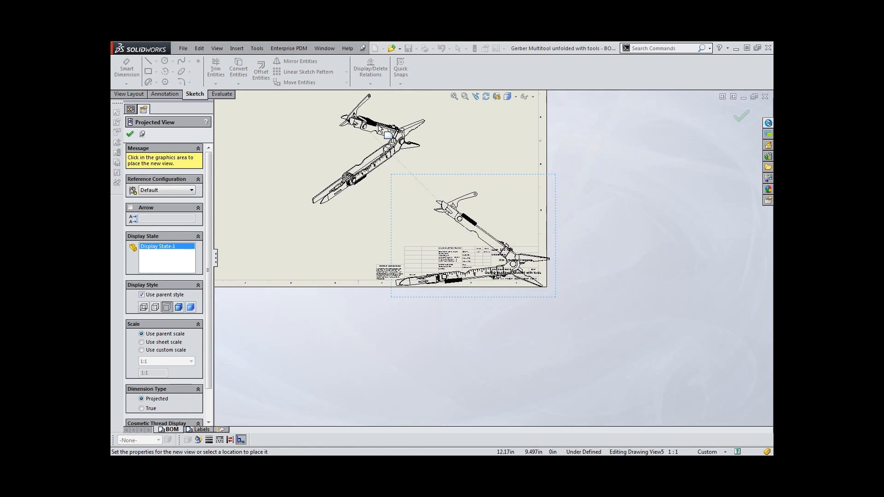
key("Escape")
mouse_move(441, 173)
left_mouse_down()
mouse_move(374, 150)
mouse_move(355, 117)
left_mouse_up()
Check the cost, description, drawing name and weight fields in the title block, and view the whole sheet.
scroll(489, 262, "down", 5)
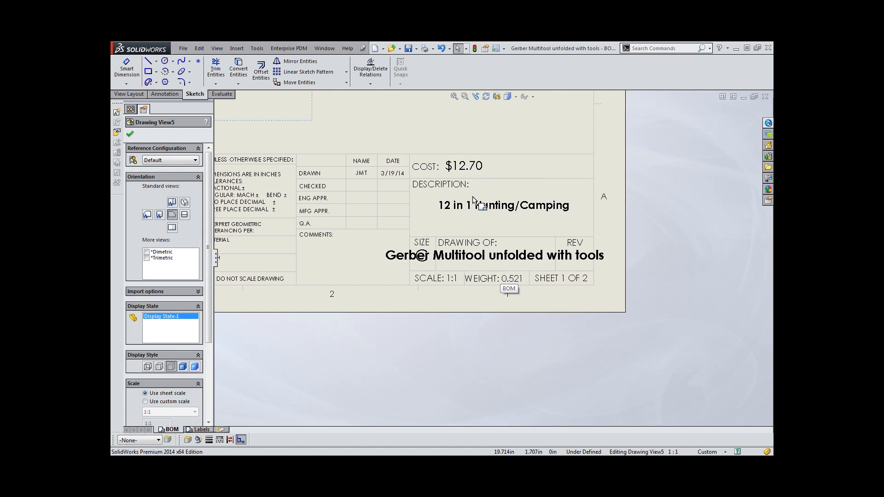
left_click(488, 121)
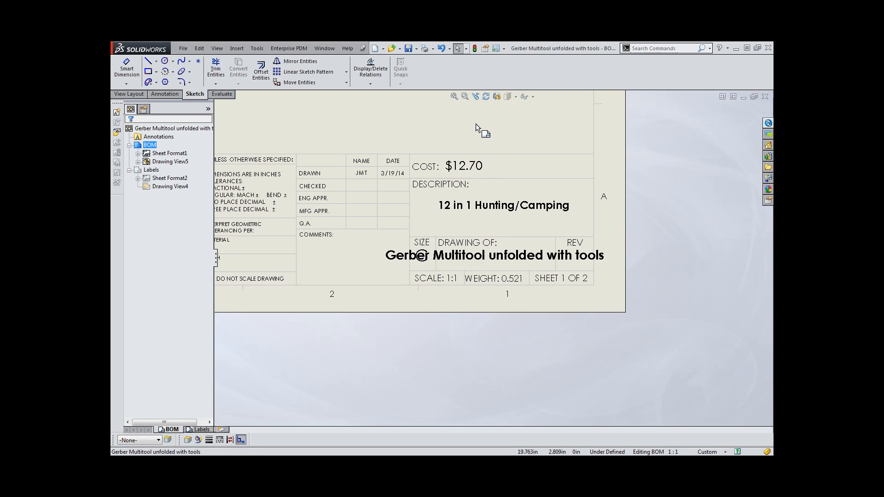
left_click(456, 99)
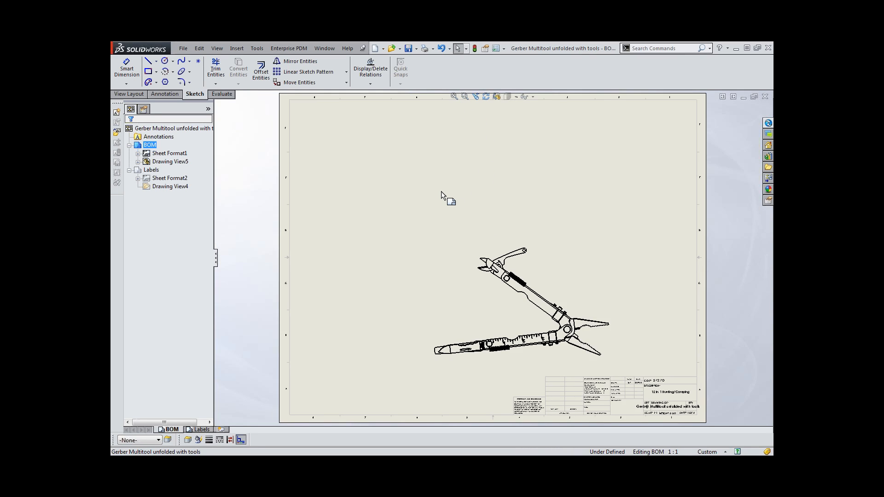
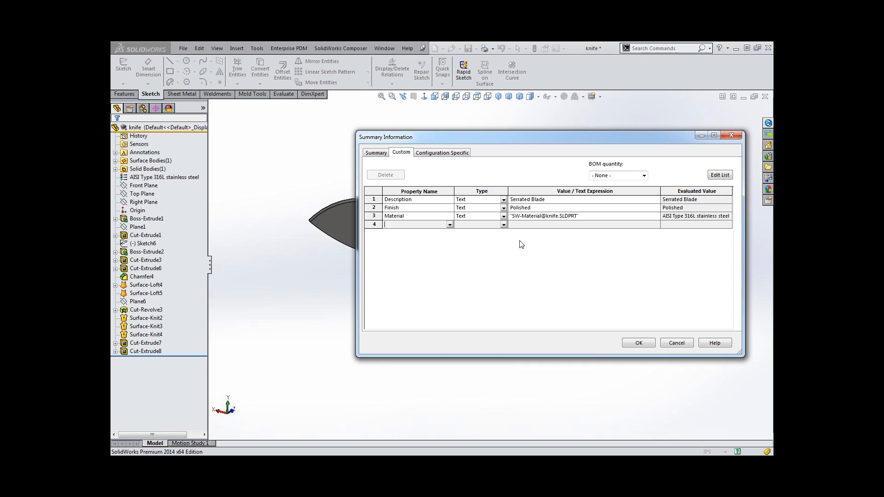
Add Description 2 to the custom property list from the knife part's summary information.
left_click(724, 176)
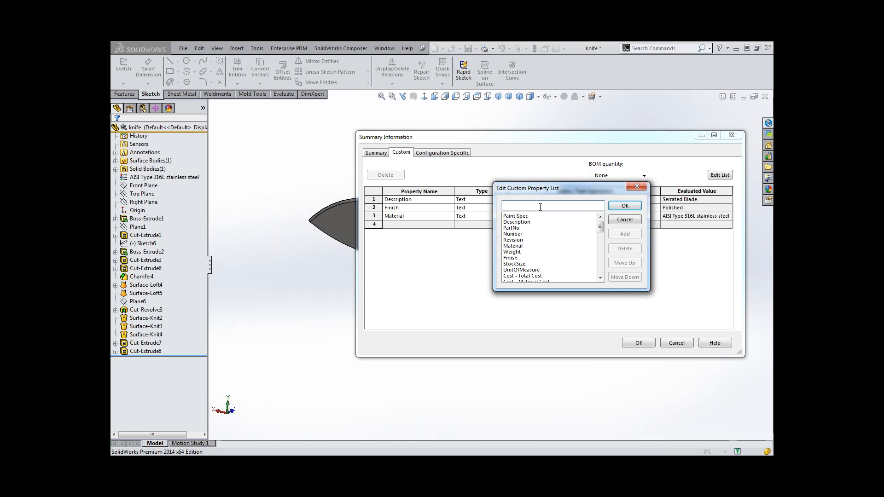
type("Description 2")
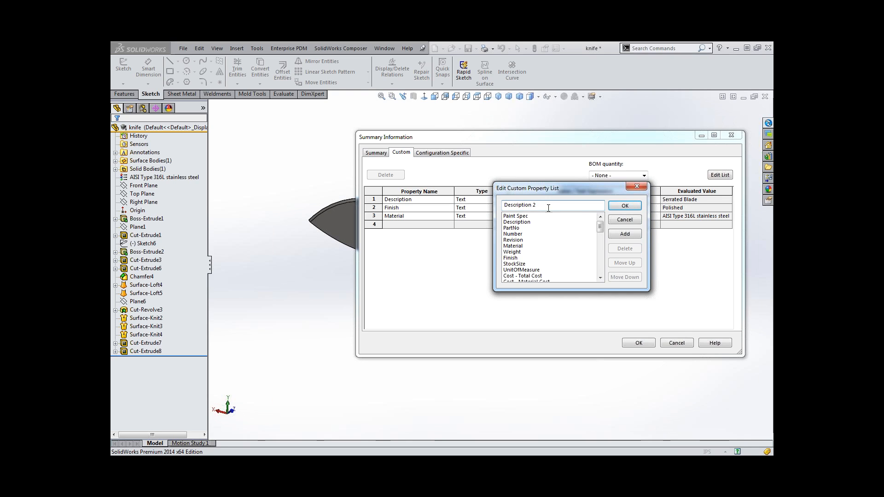
left_click(625, 206)
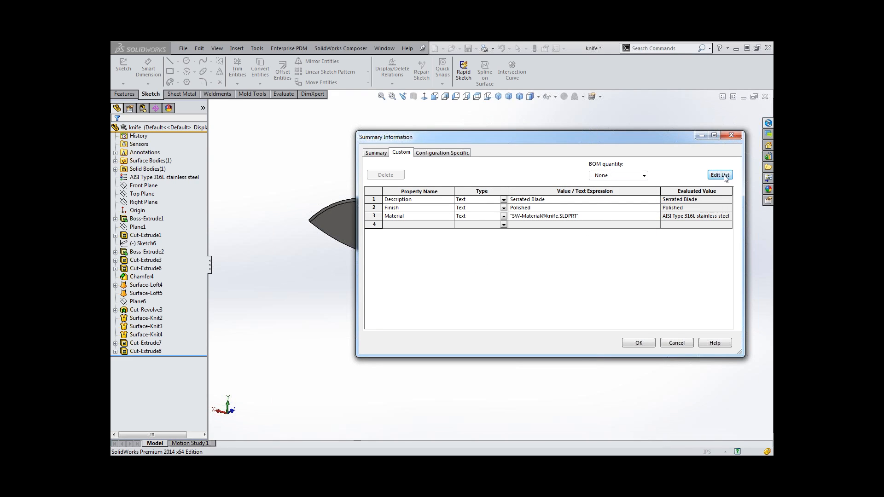
Check the property names available for the fourth row without choosing one, and close the knife's summary information.
left_click(446, 224)
left_click(450, 225)
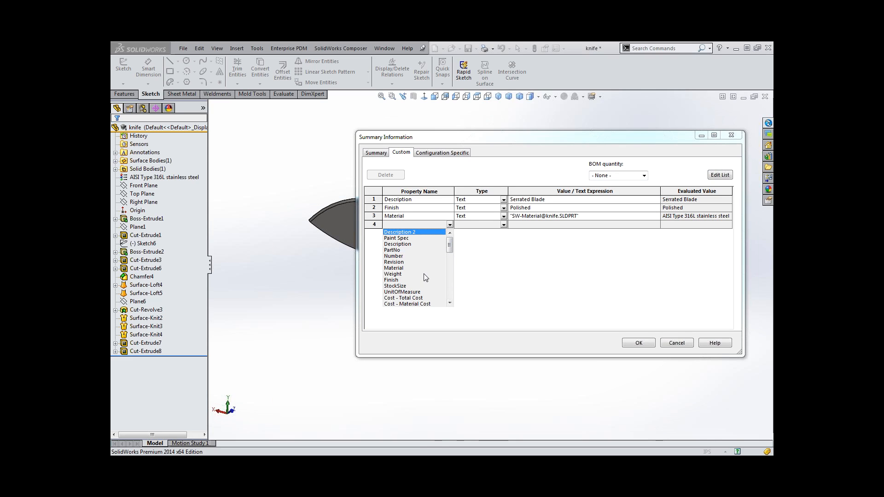
left_click(482, 259)
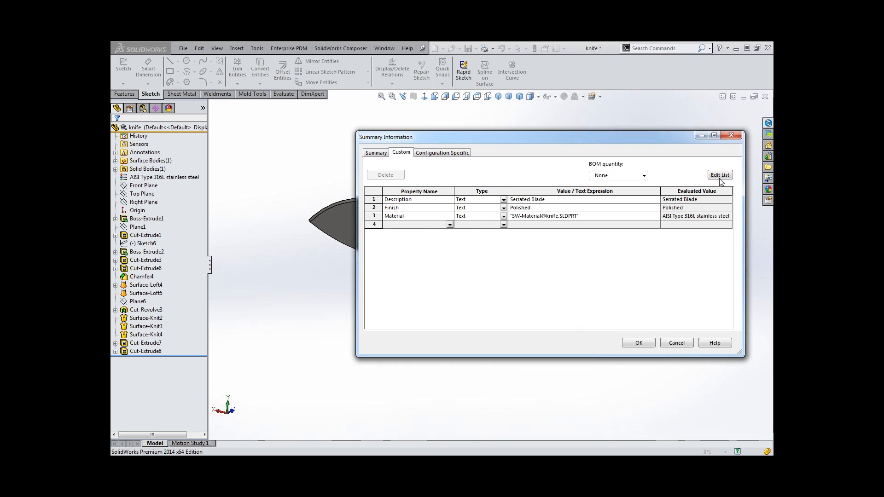
left_click(640, 343)
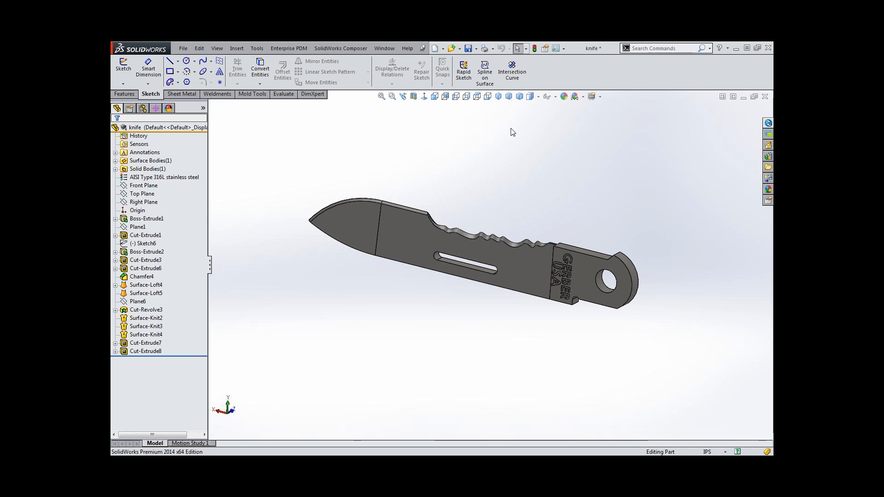
Look up the folder set for Custom Property Files in the system options' file locations, and close the options.
left_click(556, 49)
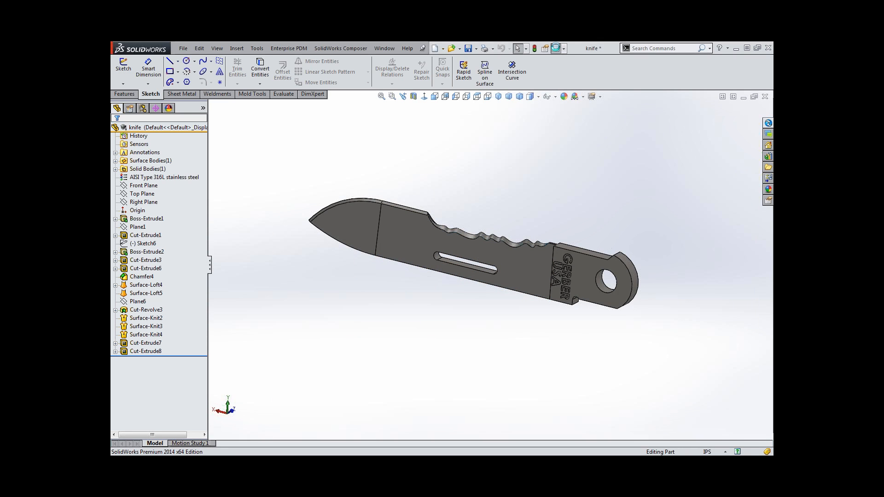
left_click(359, 225)
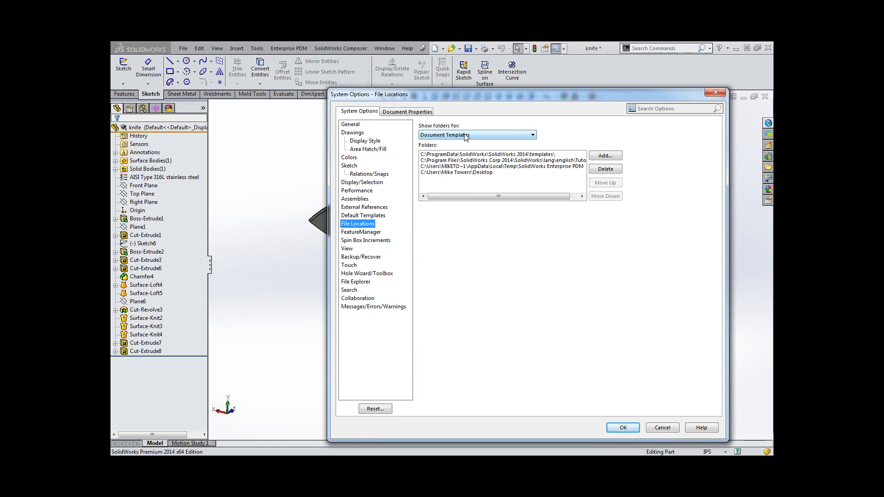
left_click(496, 137)
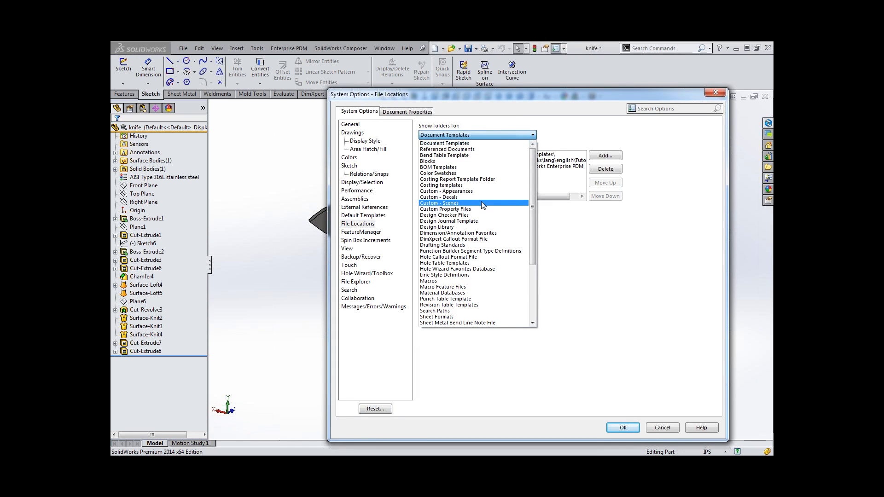
left_click(464, 209)
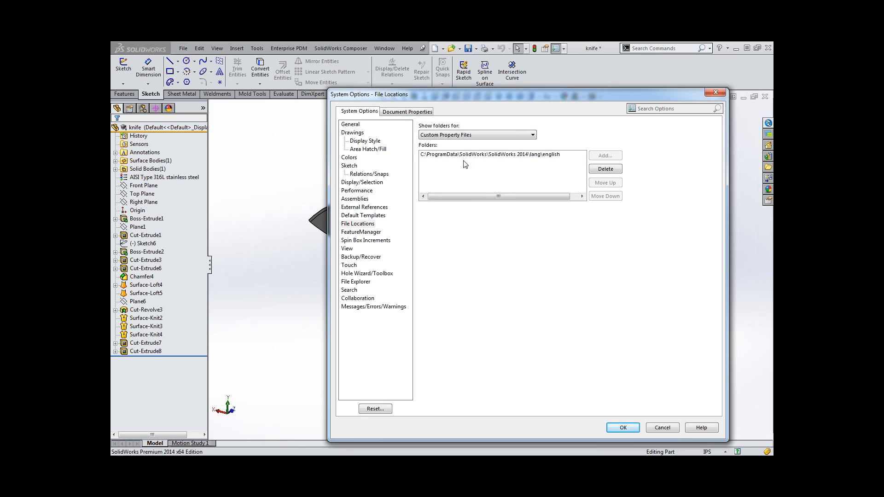
left_click_drag(501, 94, 460, 59)
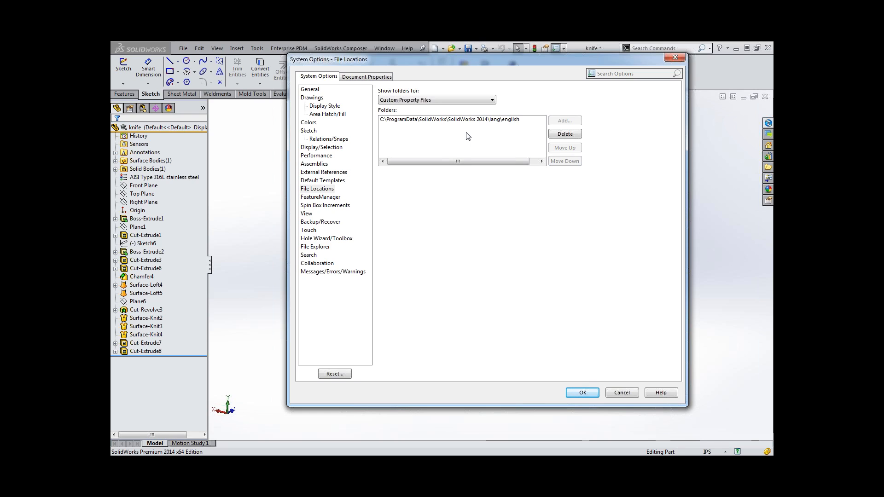
left_click(582, 394)
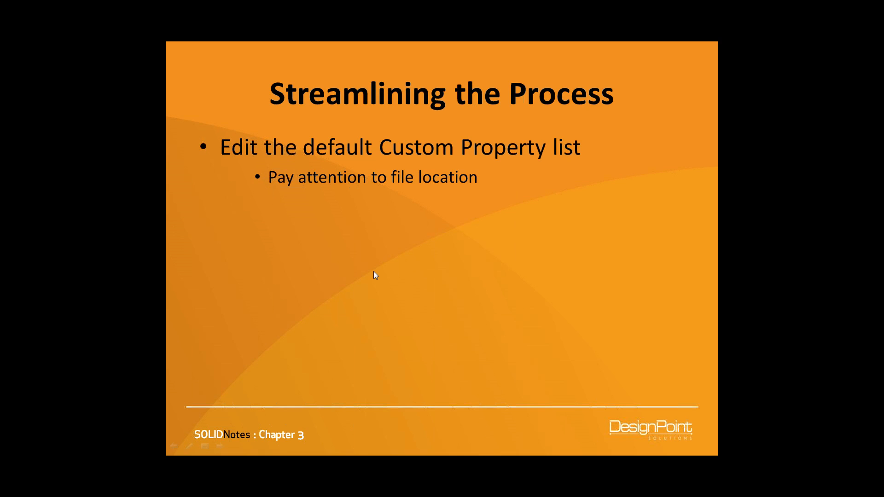
key("Right")
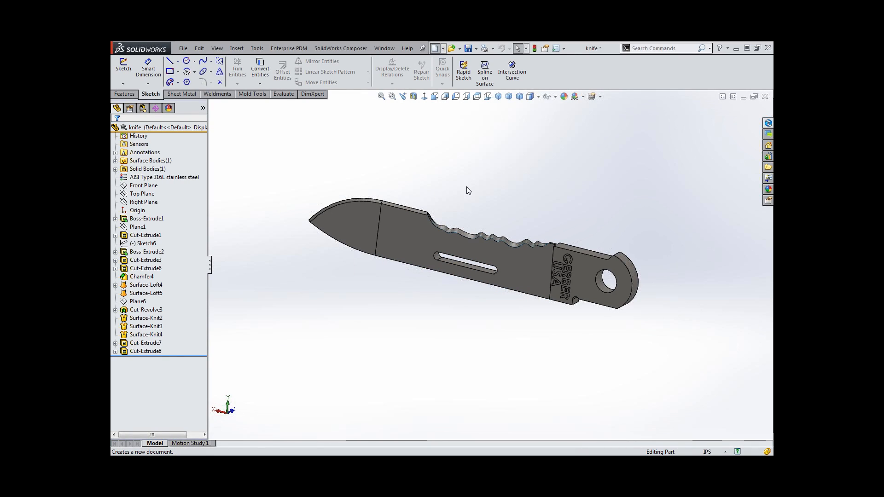
Create a new part from the Tutorial part template and open its custom properties.
key("ctrl+n")
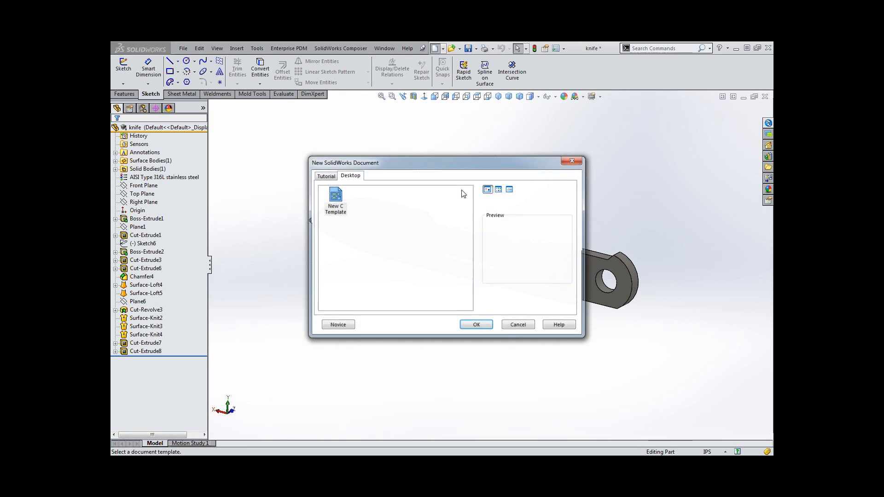
left_click(325, 175)
left_click(334, 197)
double_click(333, 197)
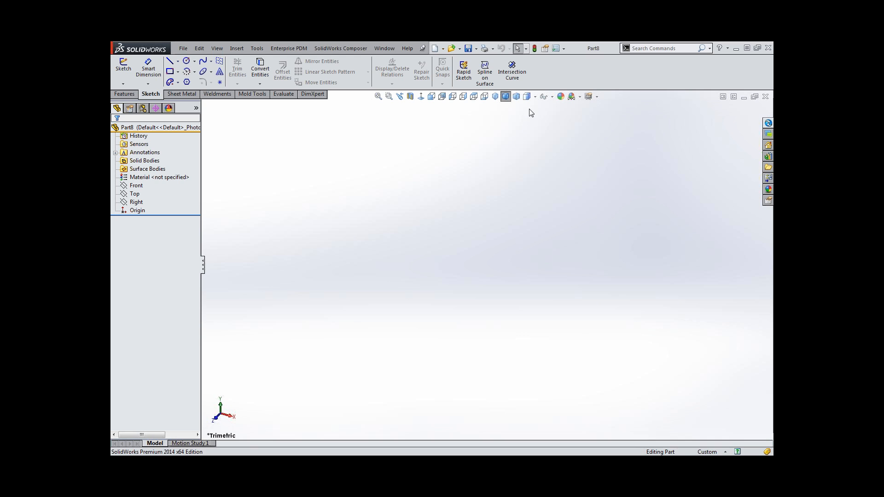
left_click(546, 49)
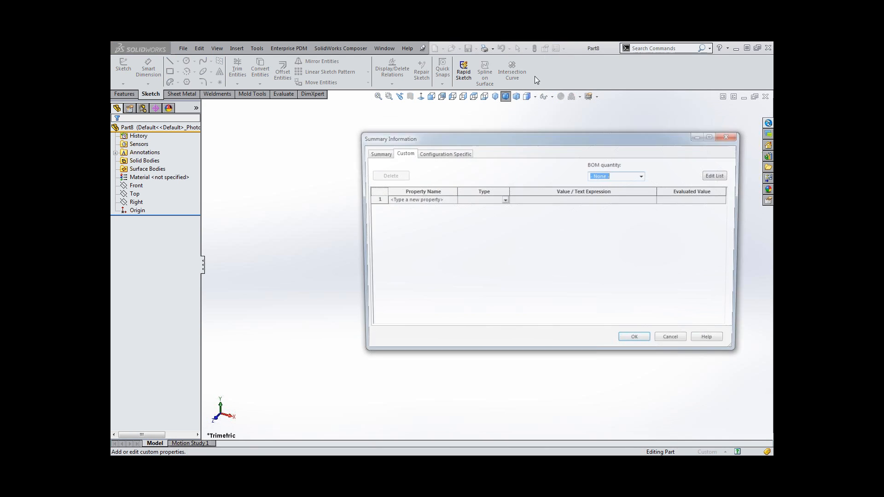
Add the Description, Description 2, Paint Spec and PartNo custom properties as the first four rows, leaving their values blank.
left_click(449, 204)
left_click(450, 202)
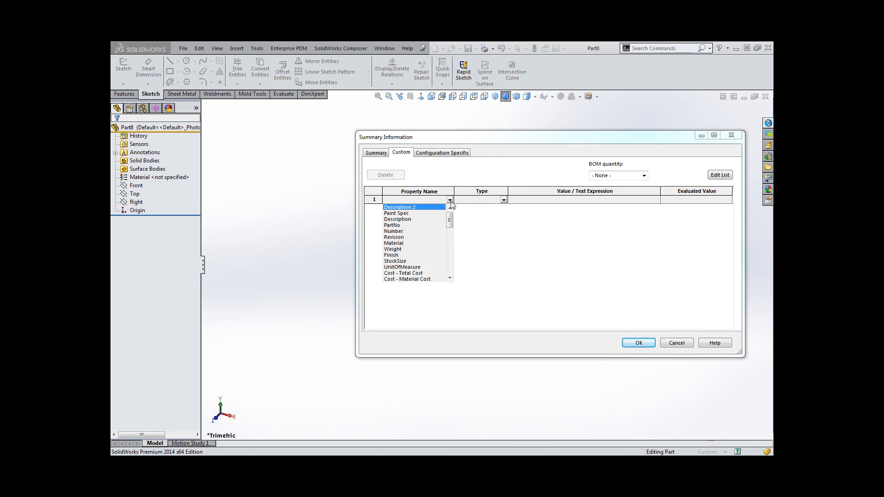
left_click(403, 220)
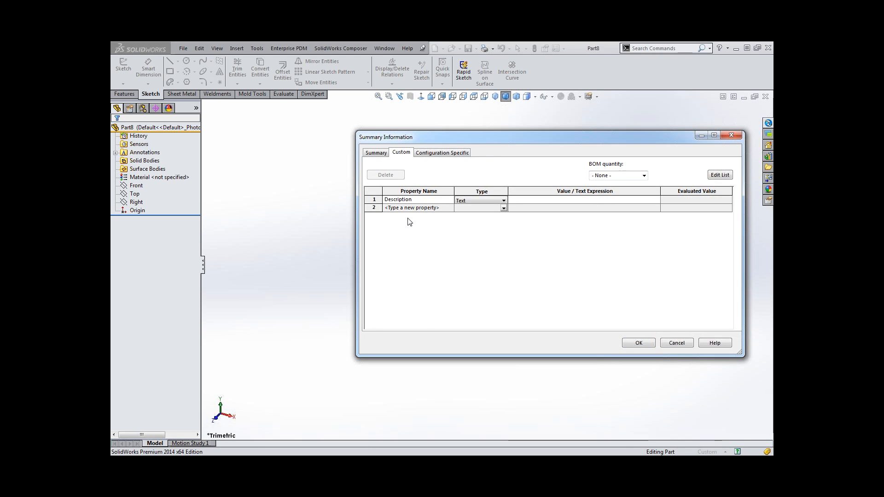
left_click(450, 208)
left_click(416, 217)
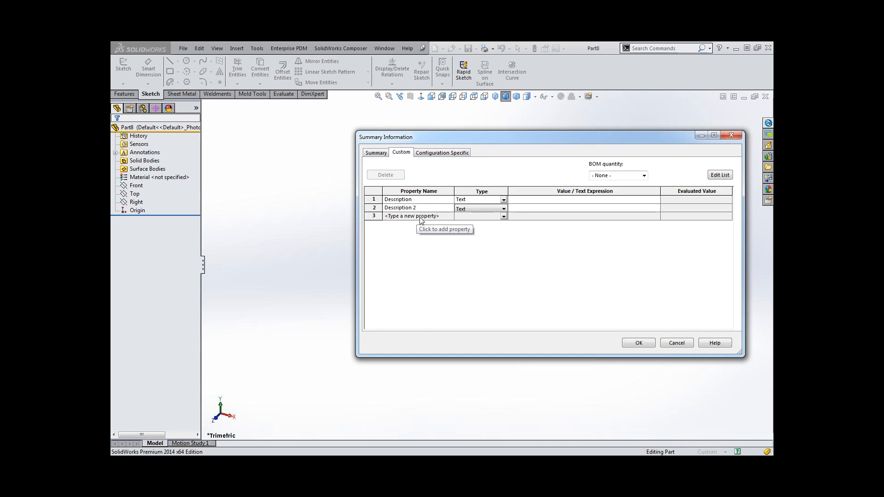
left_click(450, 216)
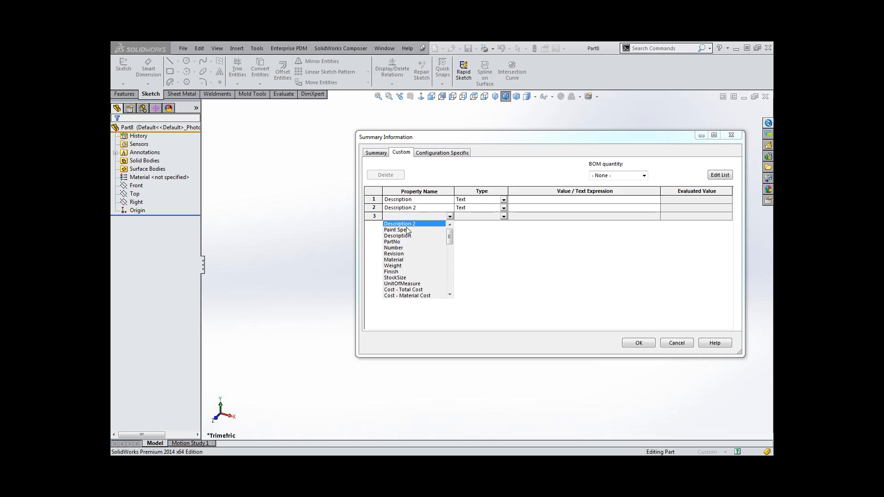
left_click(400, 230)
left_click(449, 225)
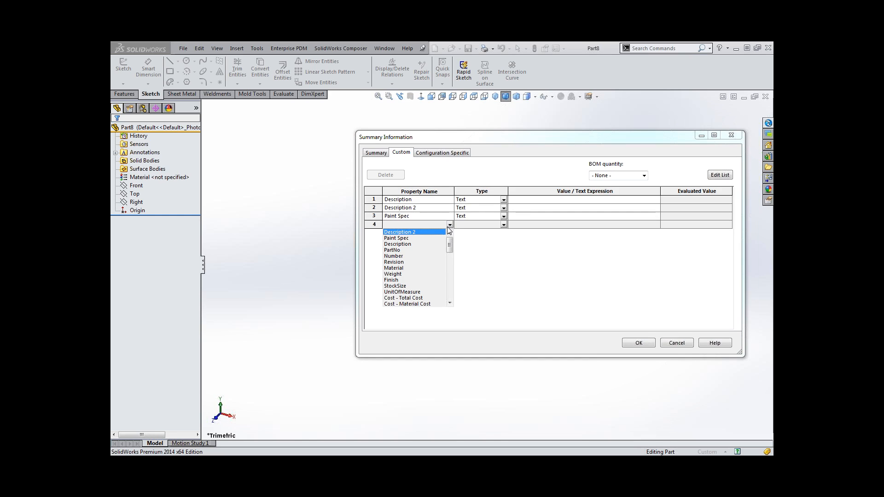
left_click(393, 250)
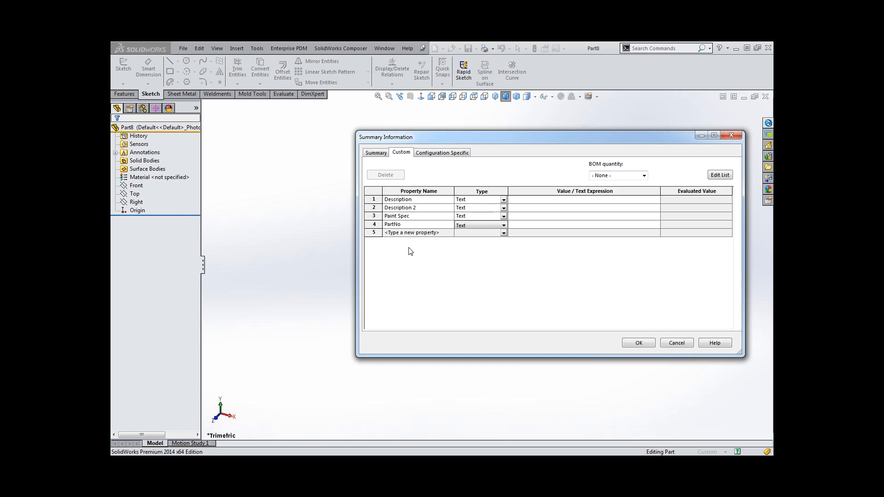
Add a Material custom property in the fifth row and link its value to the part's material.
left_click(449, 233)
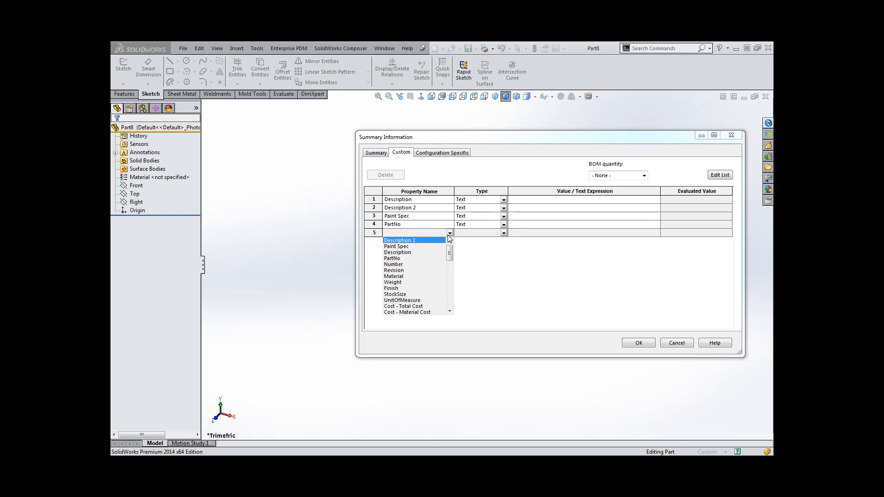
left_click(403, 278)
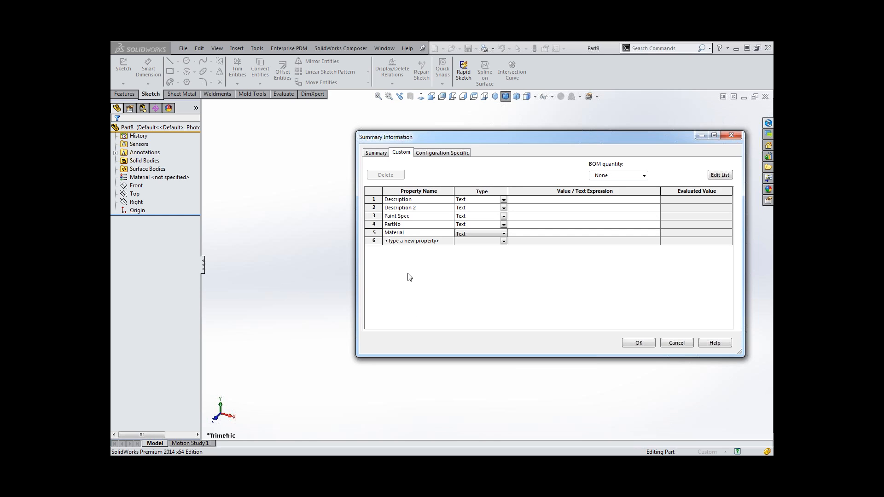
left_click(607, 234)
left_click(656, 234)
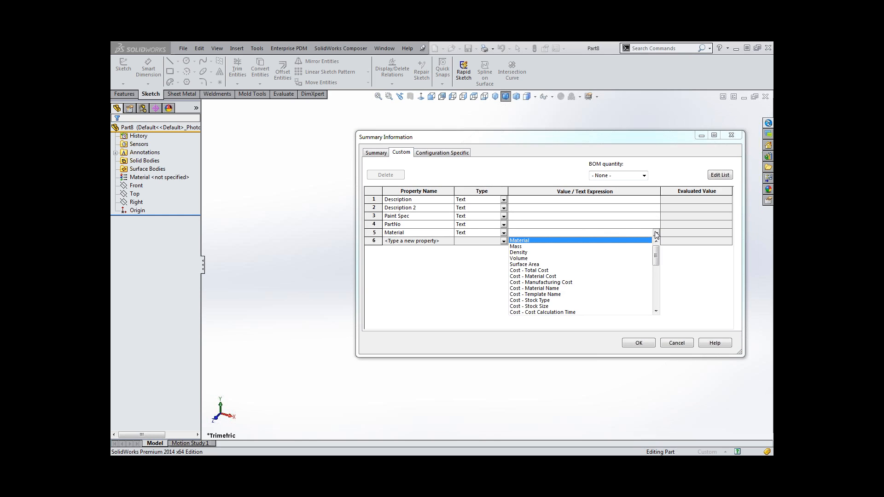
left_click(558, 243)
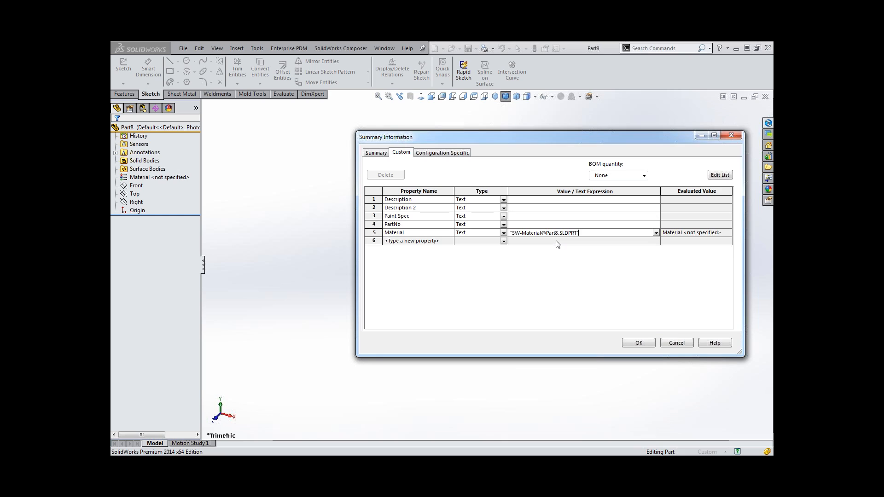
Add a Weight custom property linked to the part's mass in the sixth row, and accept the summary information.
left_click(447, 242)
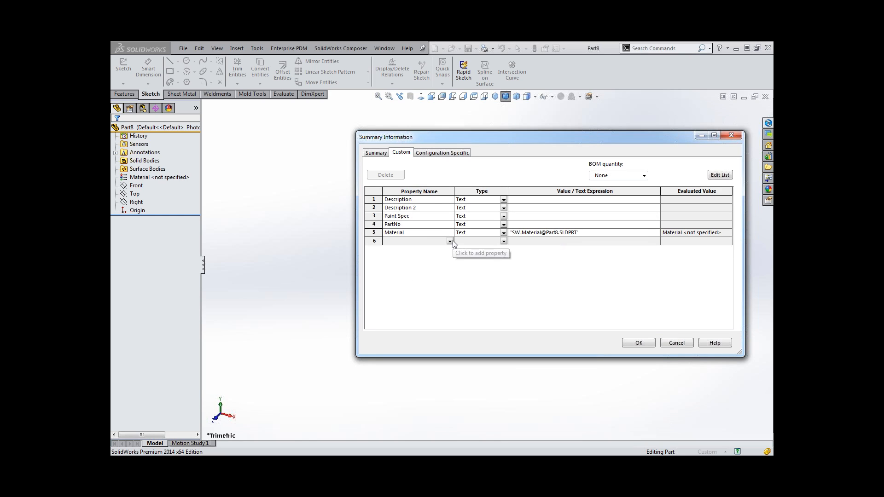
left_click(450, 241)
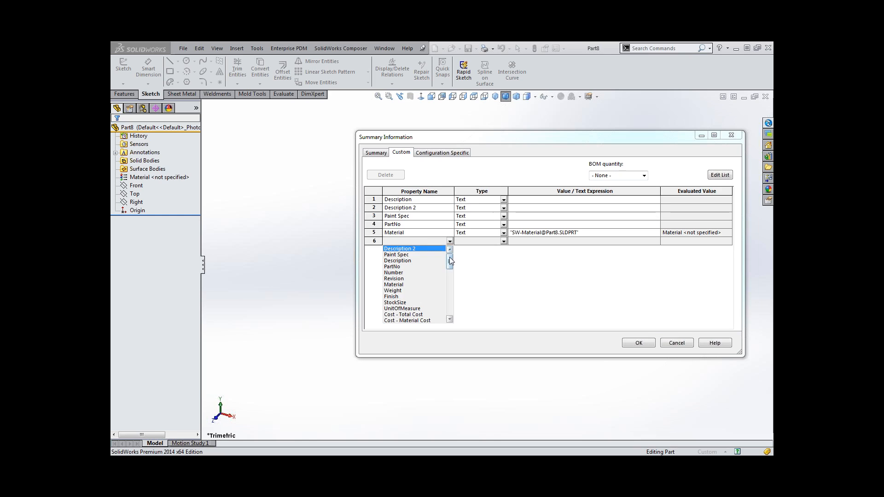
left_click(400, 291)
left_click(578, 243)
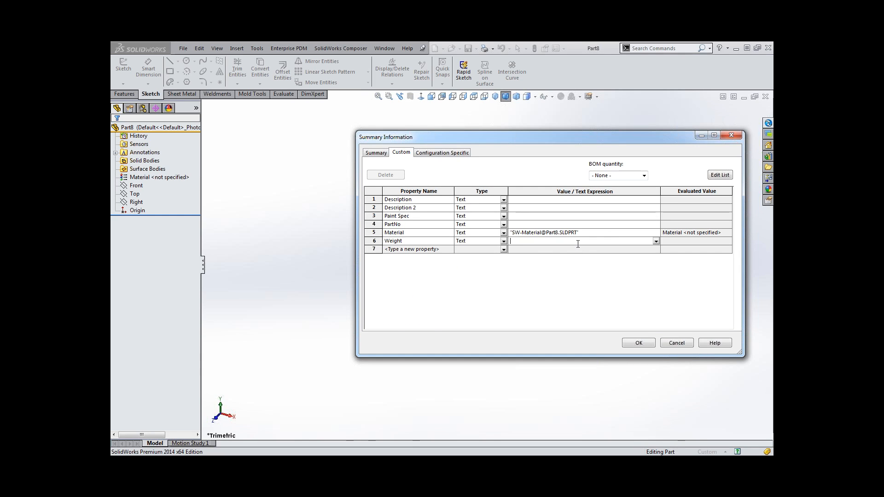
left_click(656, 241)
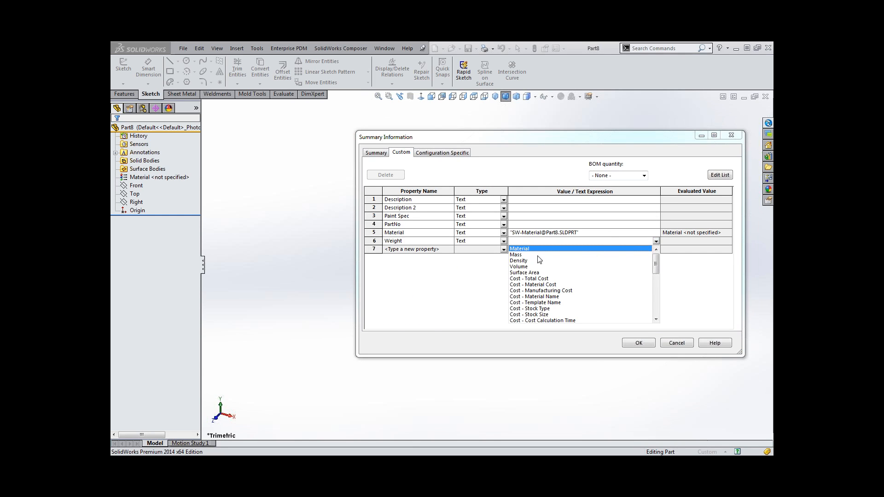
left_click(520, 255)
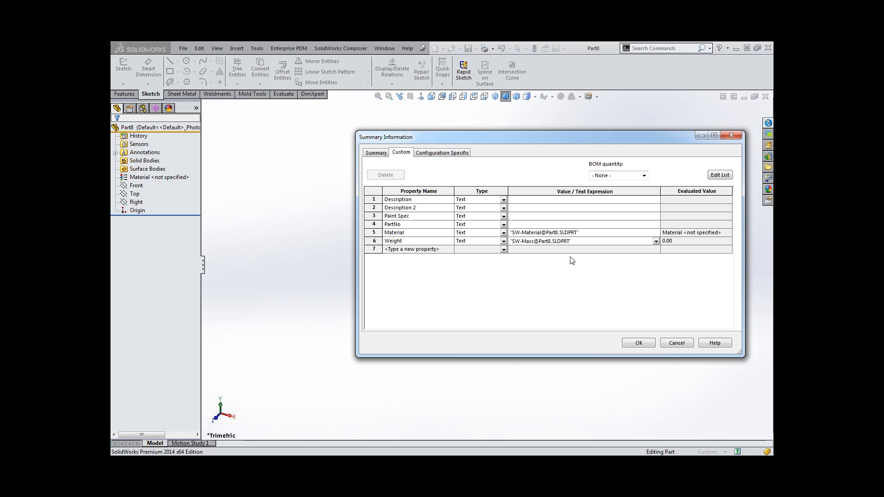
left_click(642, 342)
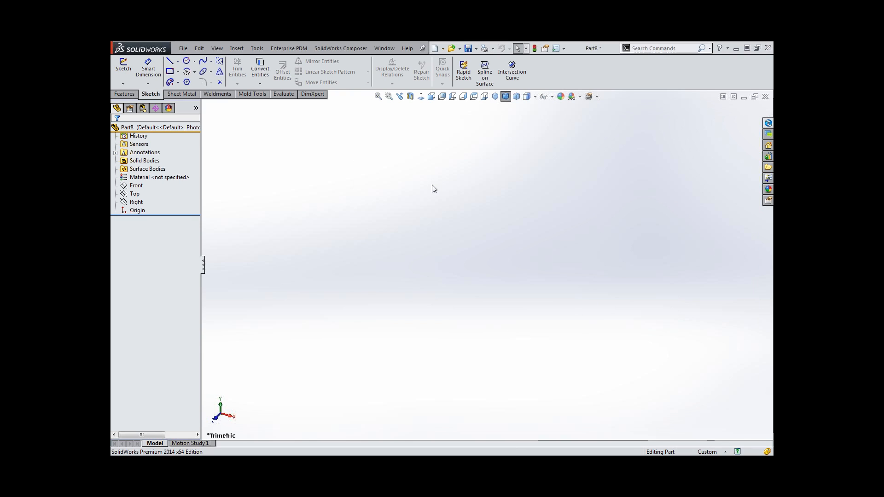
Begin saving the part under a new name with Part Templates (*.prtdot) as the file type.
left_click(477, 48)
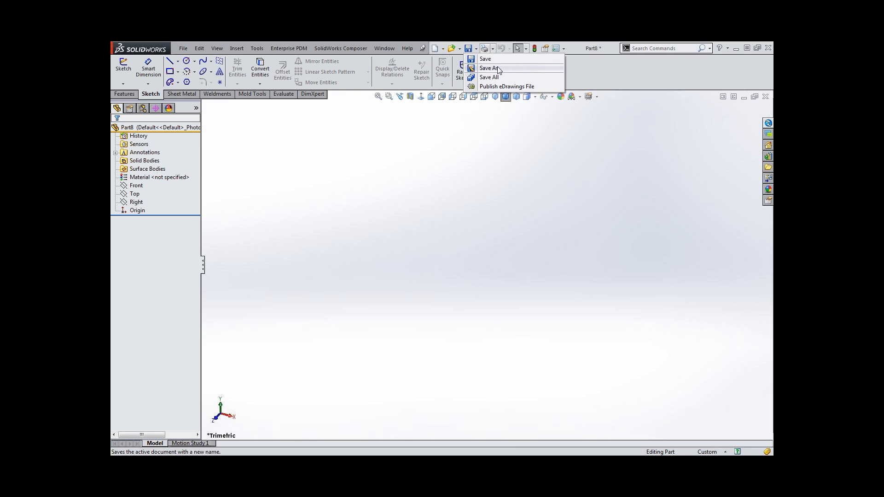
left_click(489, 68)
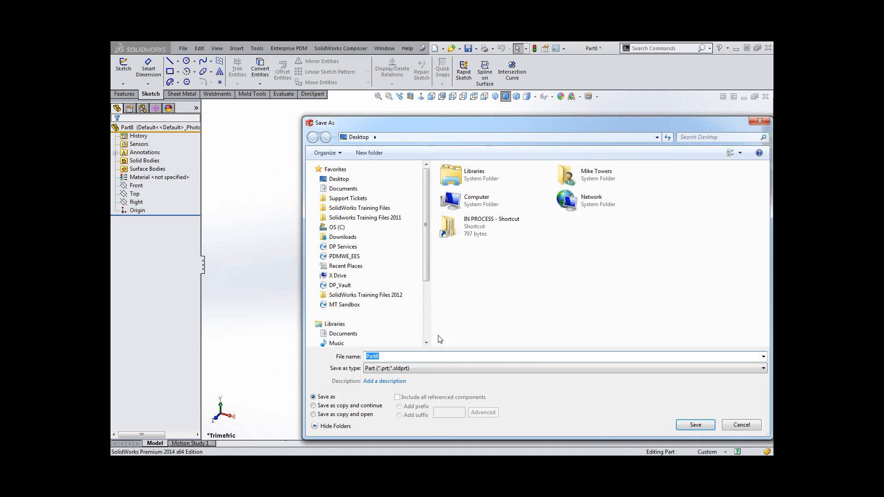
left_click(395, 369)
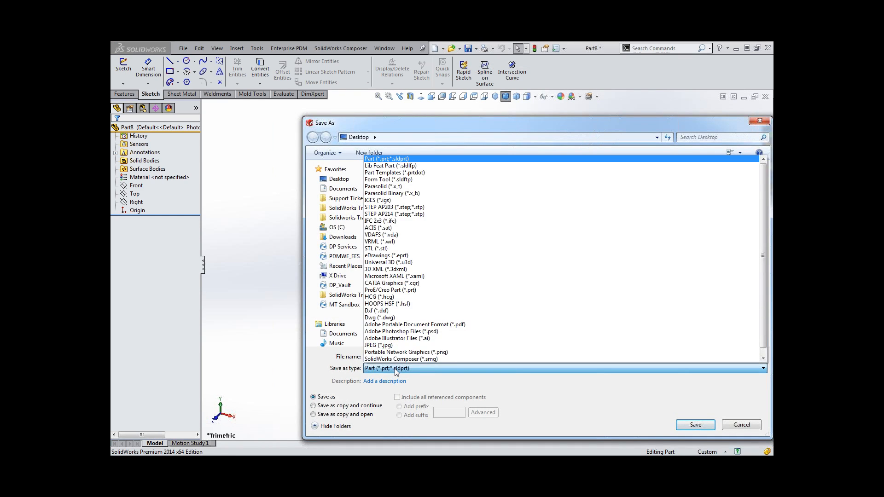
left_click(401, 176)
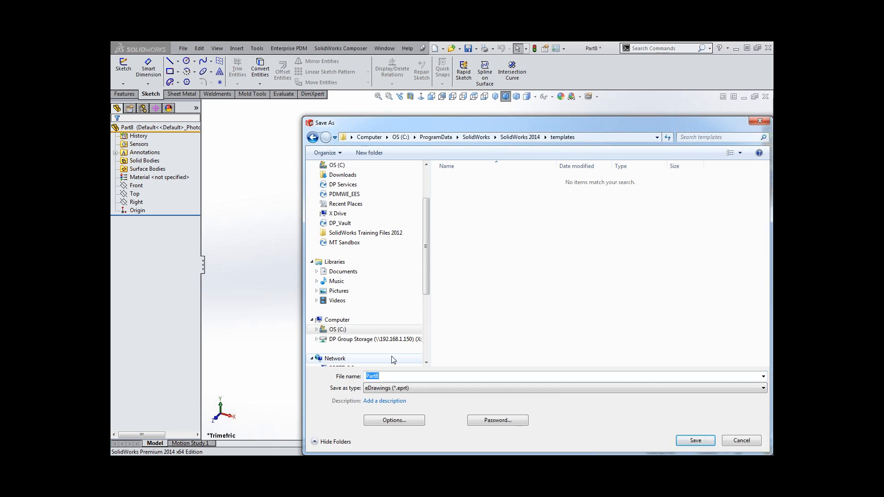
left_click(399, 388)
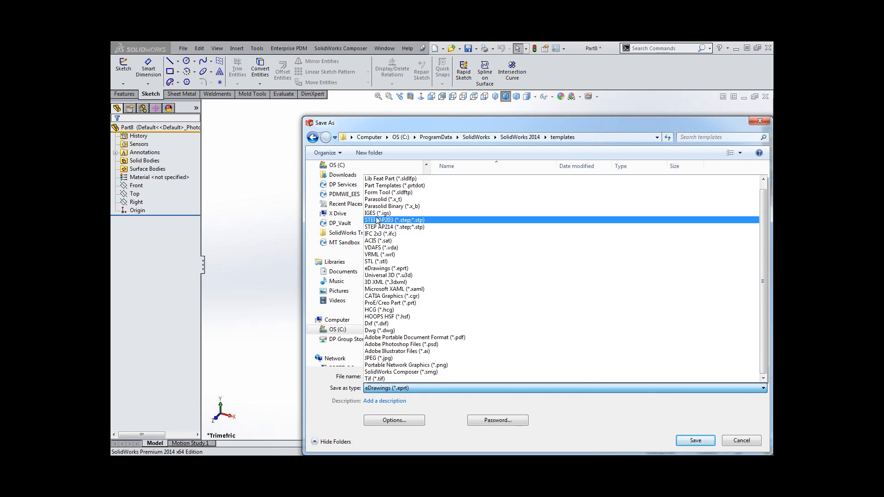
left_click(389, 201)
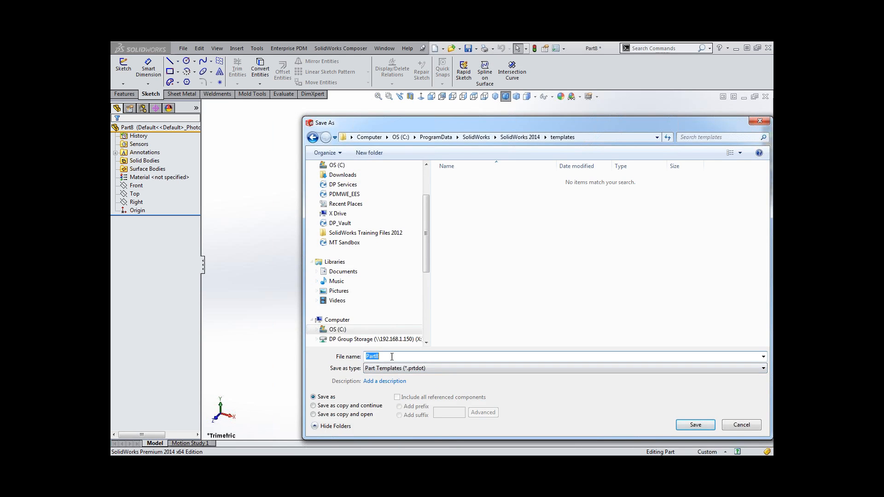
Name the template Part Template 2 and save it to the Desktop.
type("Part 2 Template")
left_click(381, 356)
key("BackSpace")
type("2")
scroll(353, 188, "up", 2)
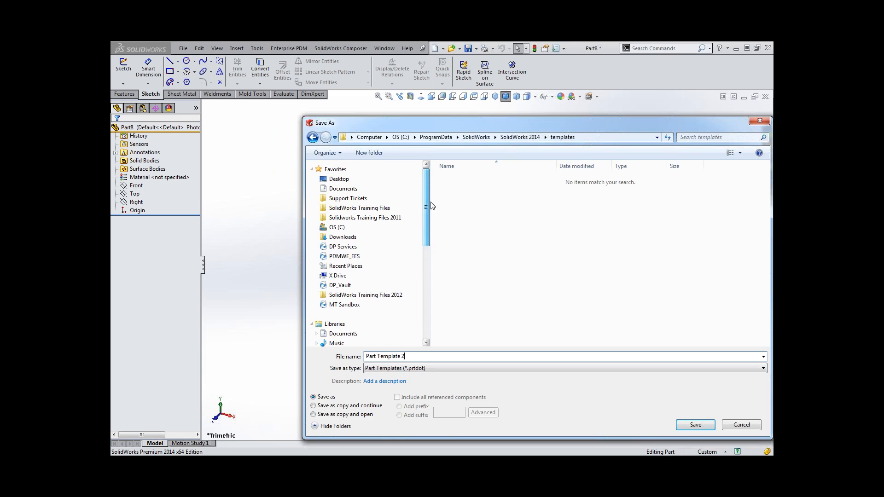
left_click(341, 179)
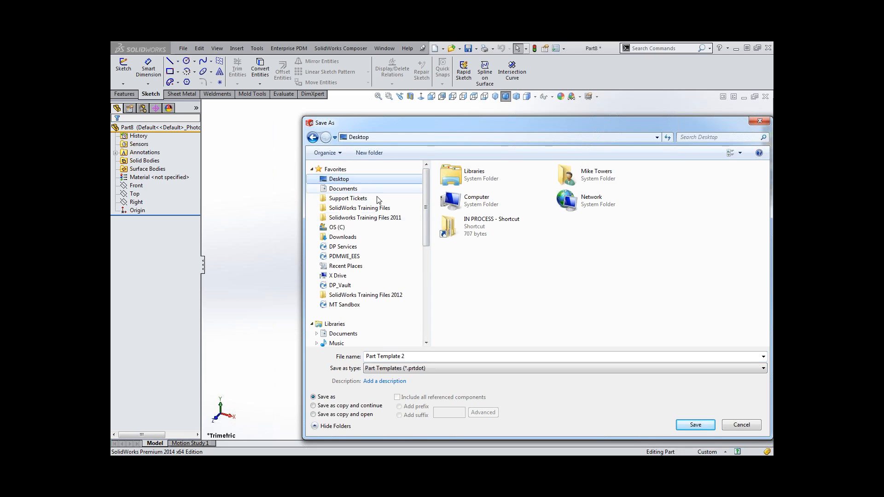
left_click(696, 424)
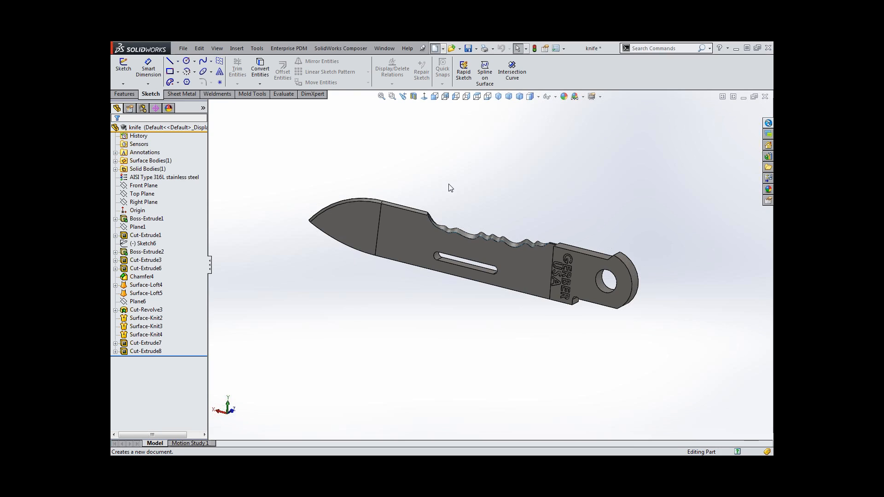
Create a new part from Part Template 2 in the Desktop template set.
key("ctrl+n")
left_click(354, 178)
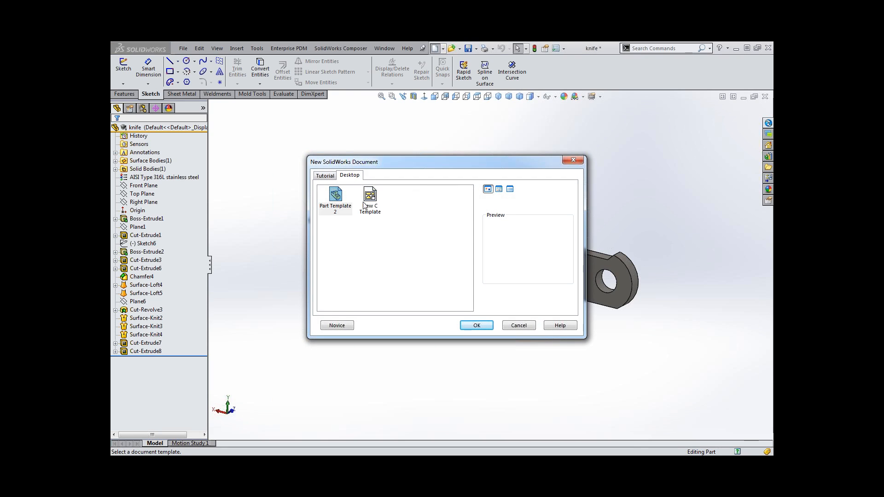
left_click(336, 196)
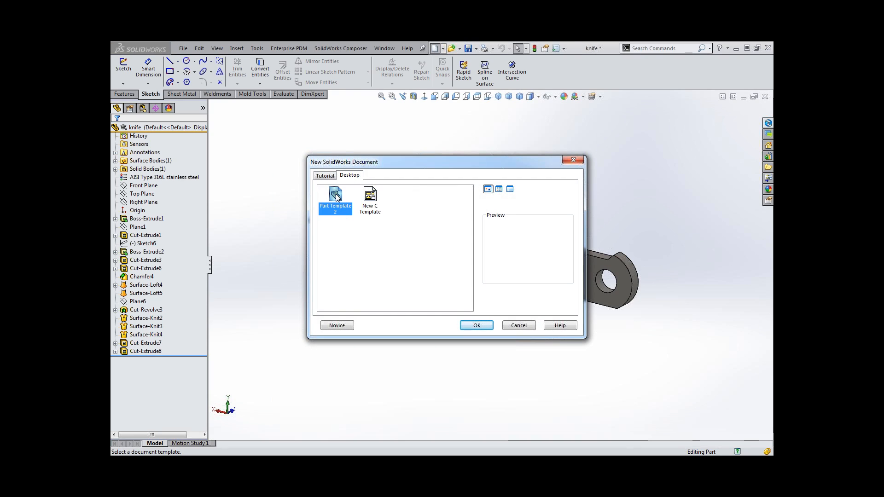
double_click(336, 195)
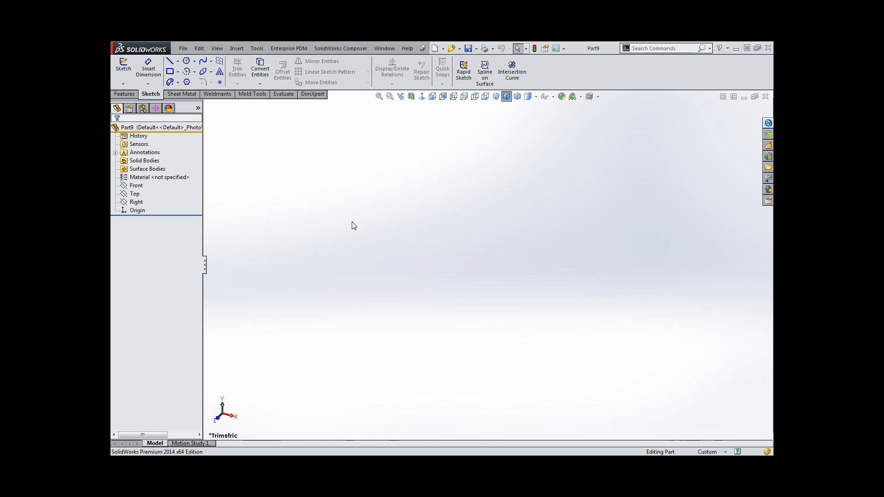
Check which custom properties the new part takes over from the template, and close its summary information.
left_click(545, 48)
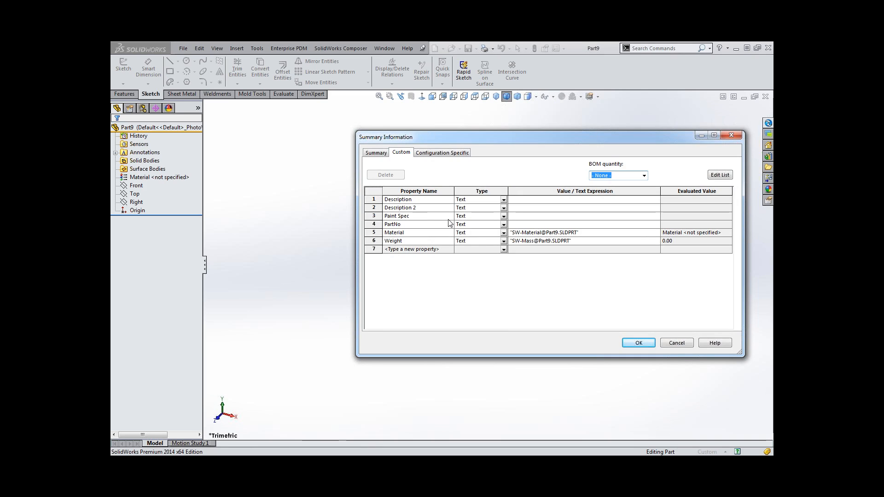
left_click(523, 200)
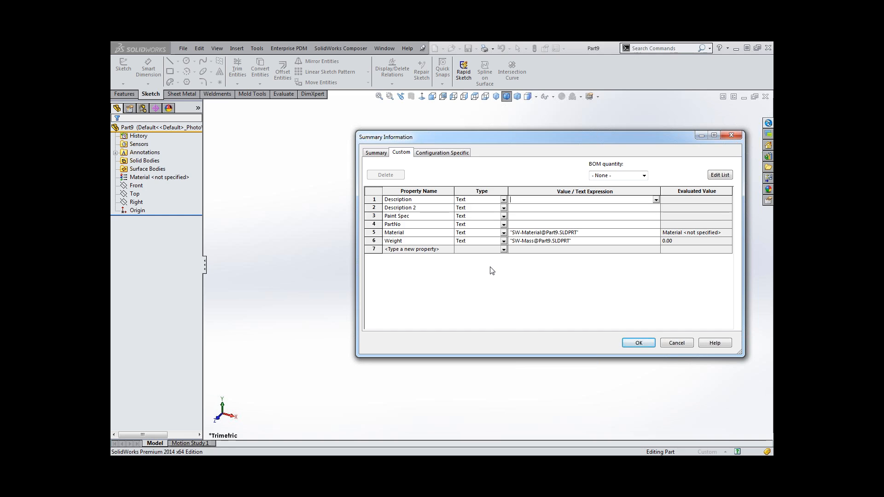
left_click(642, 342)
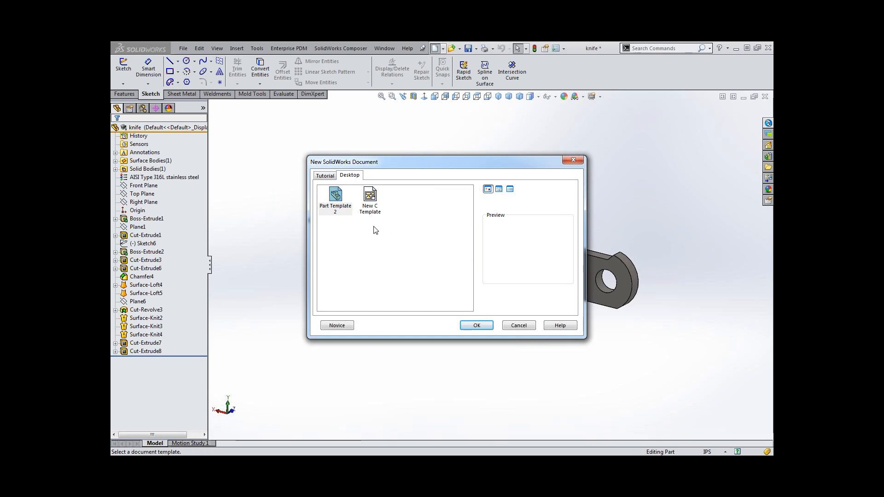
Create a new part from the Tutorial part template and launch the Property Tab Builder from its Custom Properties pane.
left_click(325, 175)
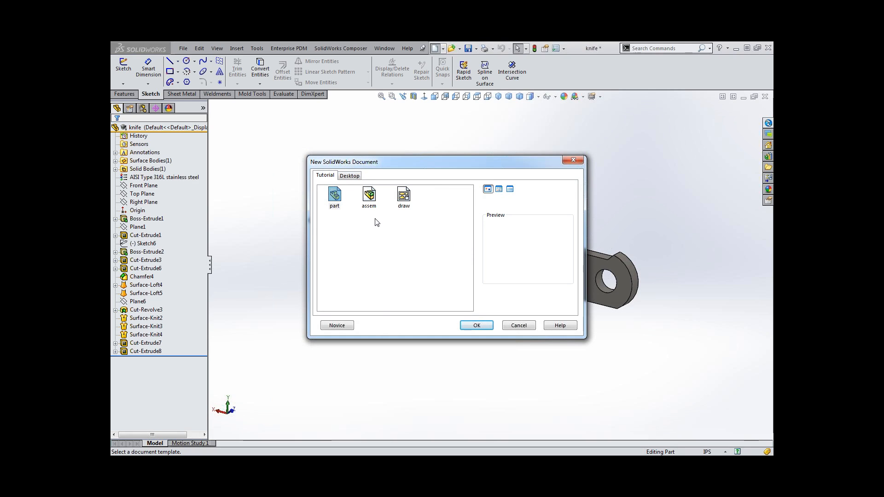
double_click(334, 196)
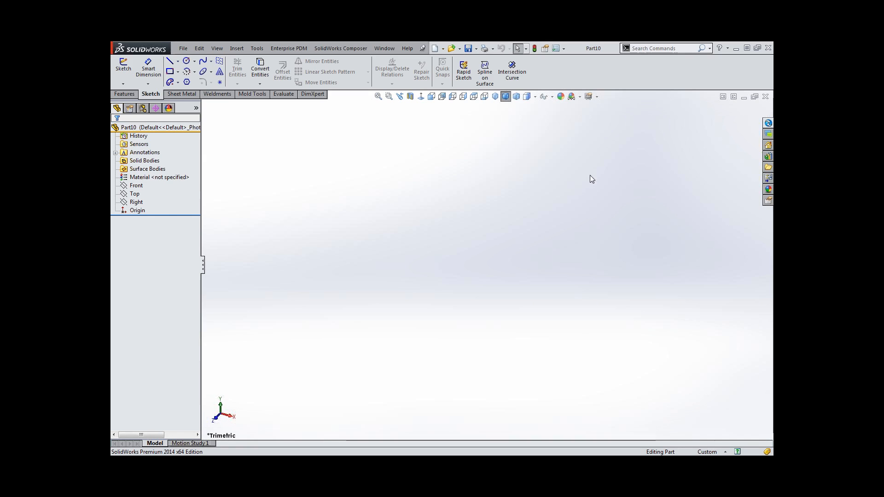
left_click(767, 201)
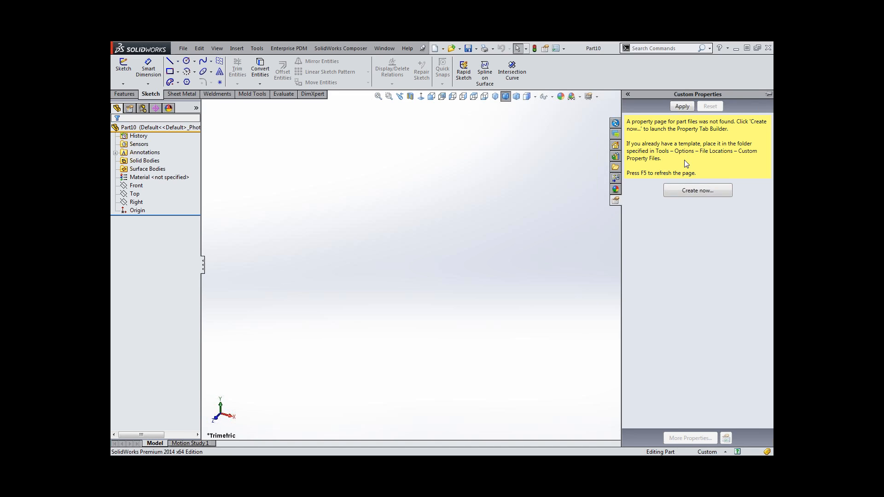
left_click(700, 186)
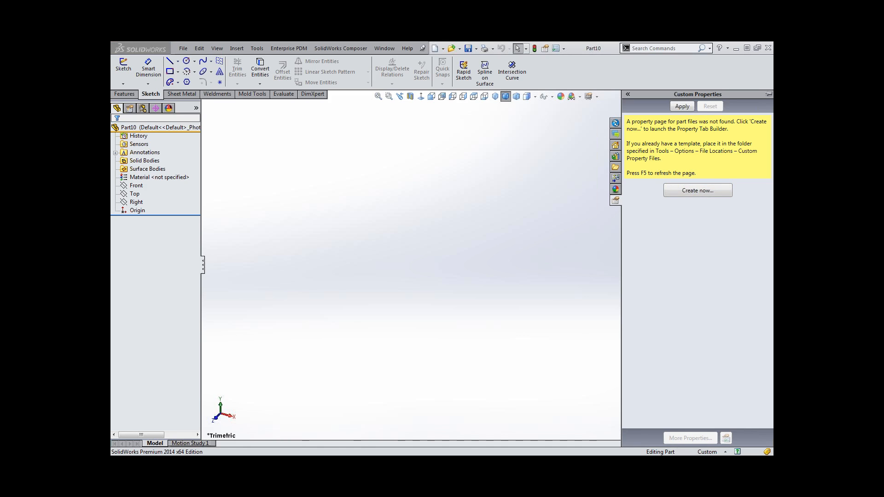
Add a textbox captioned "Description:" to the groupbox, linked to the Description property as a general rather than configuration-specific property.
left_click_drag(279, 93, 476, 98)
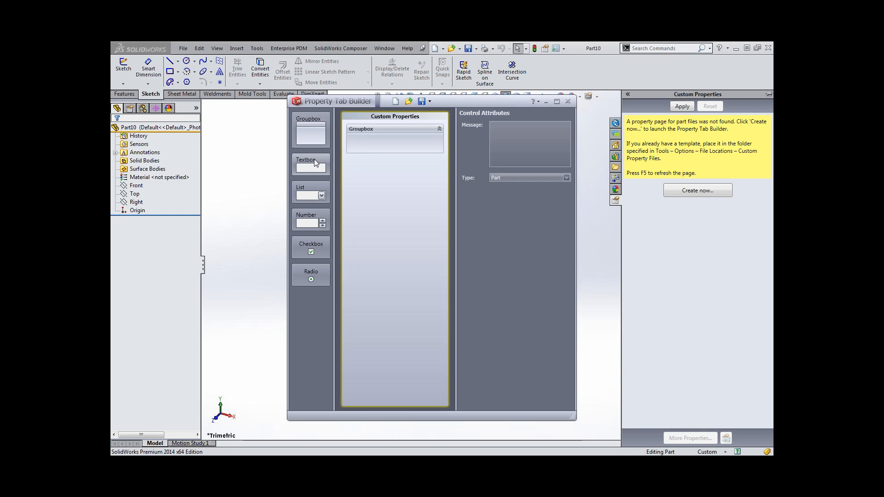
left_click_drag(315, 159, 376, 142)
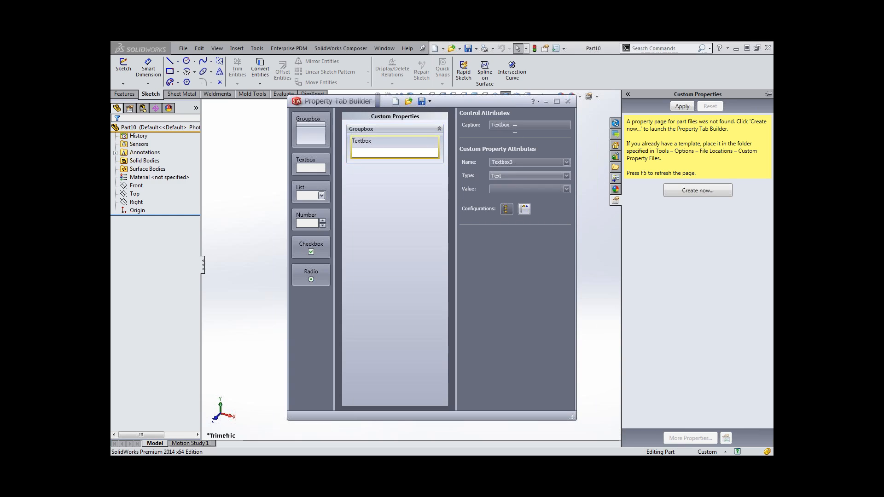
left_click_drag(518, 126, 476, 129)
type("Description:")
left_click(567, 162)
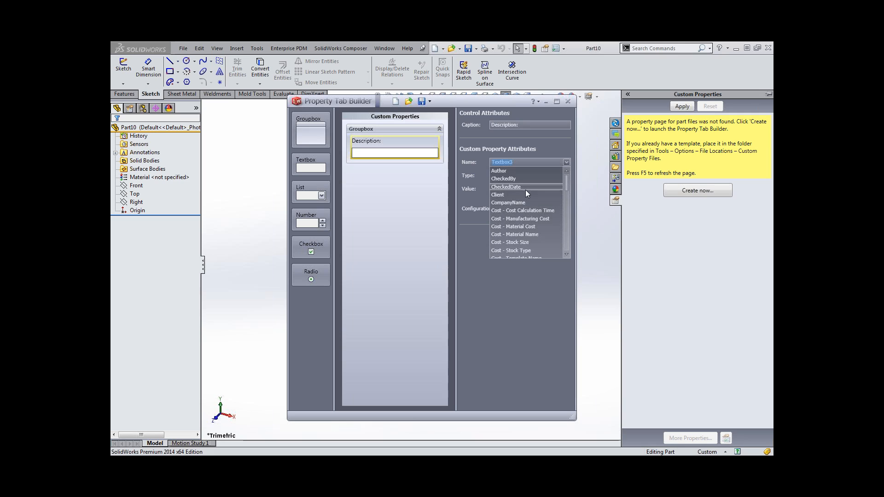
left_click_drag(567, 180, 566, 189)
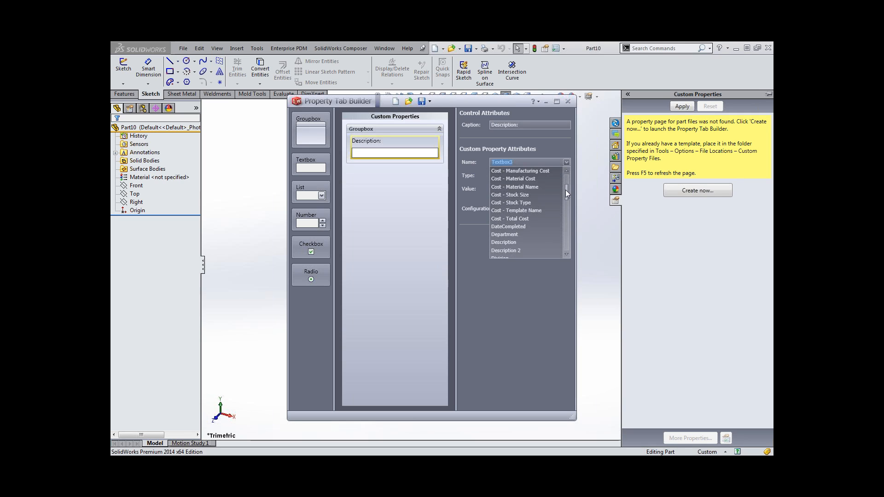
left_click(507, 242)
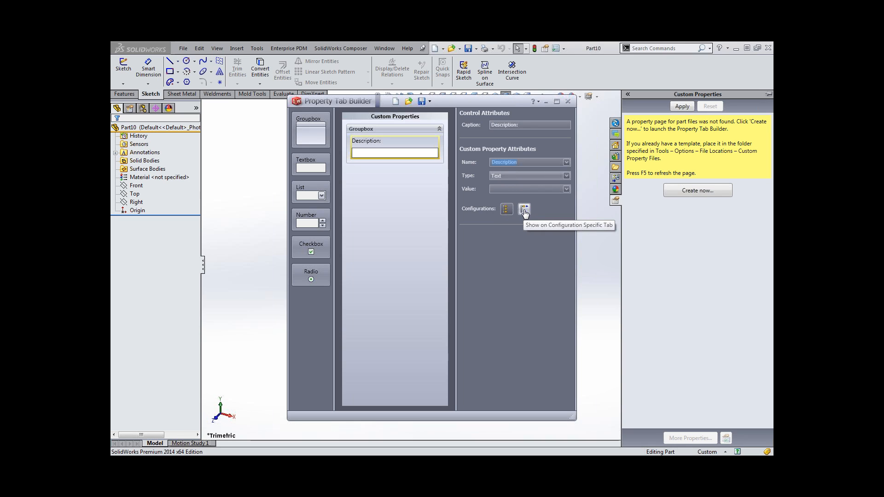
left_click(508, 211)
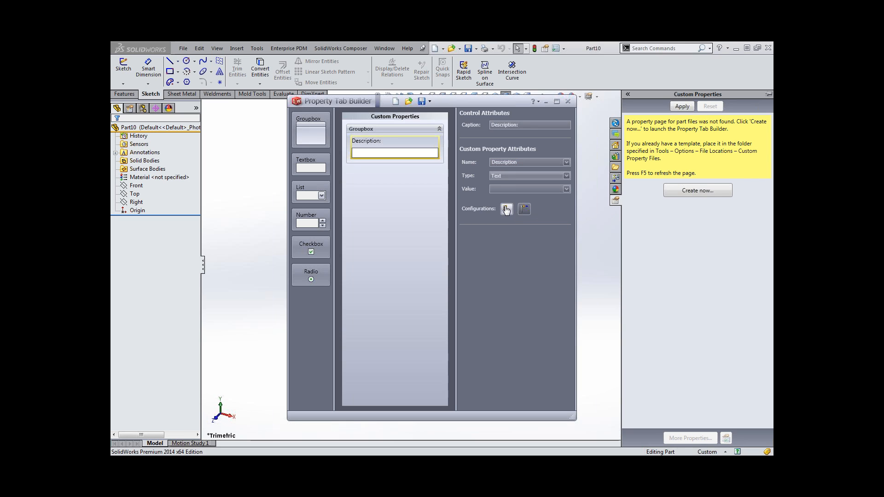
left_click(387, 187)
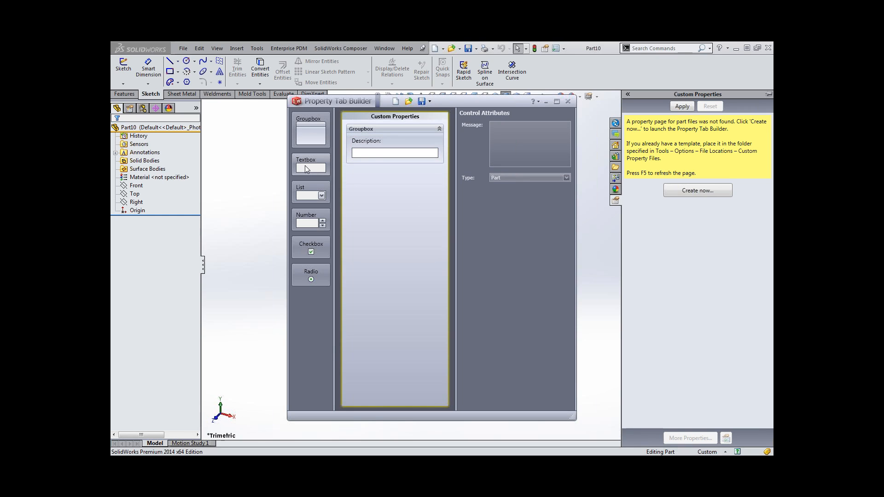
Add a second textbox below it, captioned "Material:" and linked to the Material property.
left_click_drag(309, 169, 374, 184)
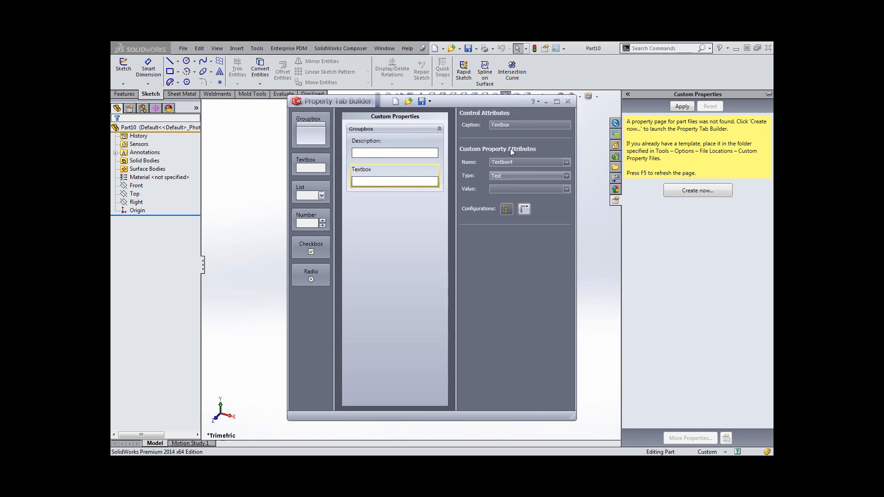
left_click_drag(516, 124, 480, 124)
type("Material:")
left_click(566, 163)
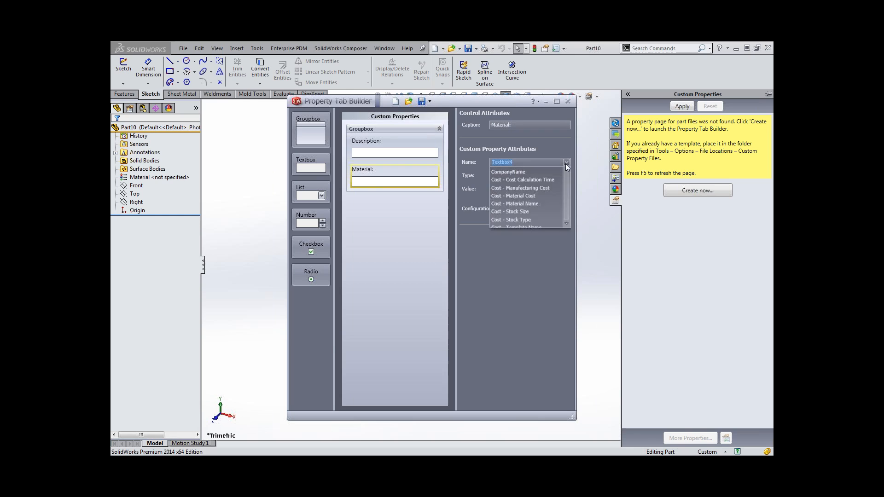
left_click_drag(567, 184, 563, 217)
left_click(513, 234)
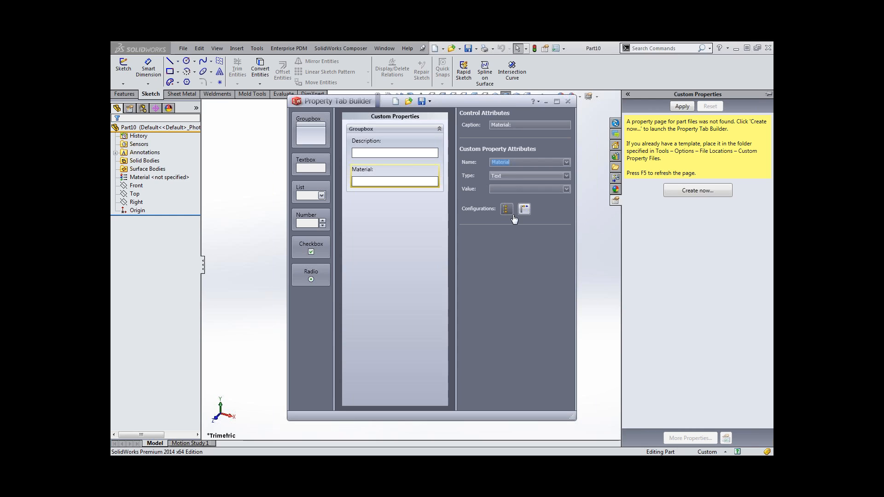
Set the Material textbox's value to [SW-Material] and make it a general rather than configuration-specific property.
left_click(536, 190)
left_click(567, 189)
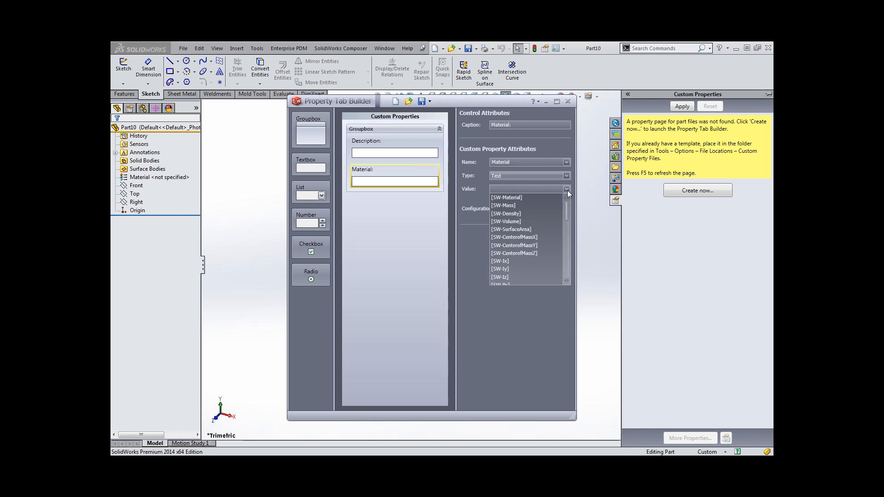
left_click(518, 198)
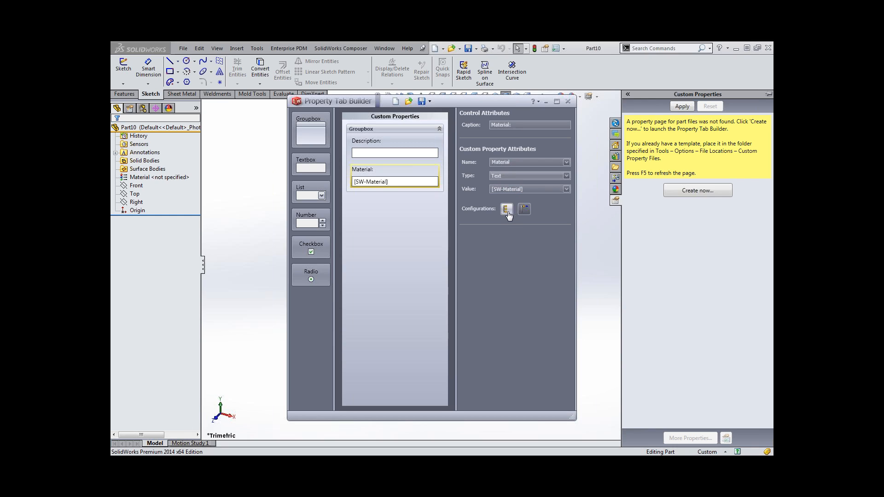
left_click(394, 206)
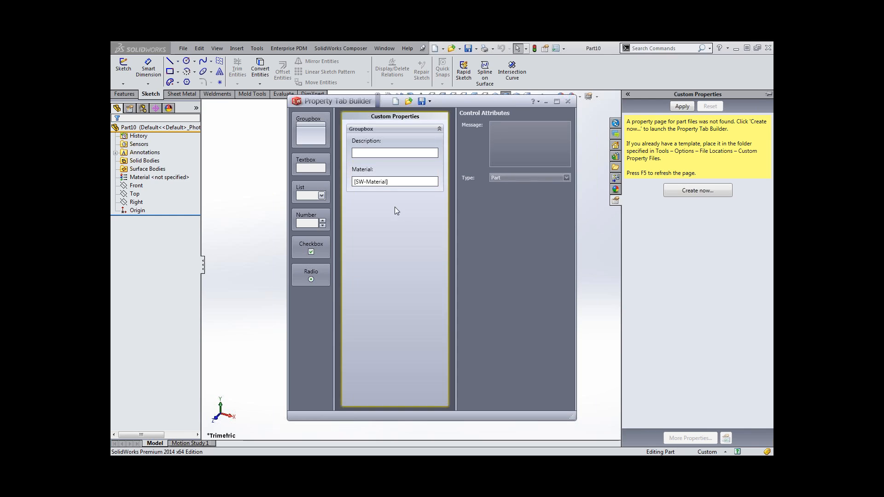
Change the caption of the groupbox holding the two textboxes to "Part Information".
left_click(376, 129)
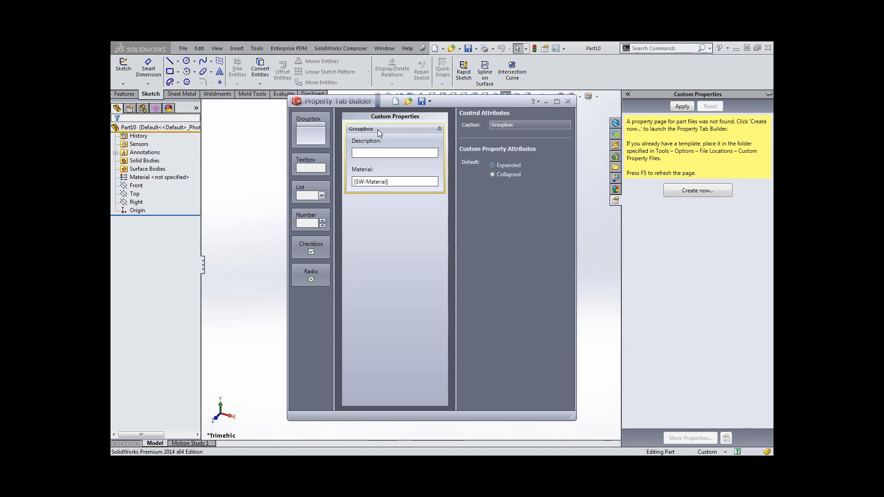
left_click_drag(515, 125, 489, 125)
type("Part Information")
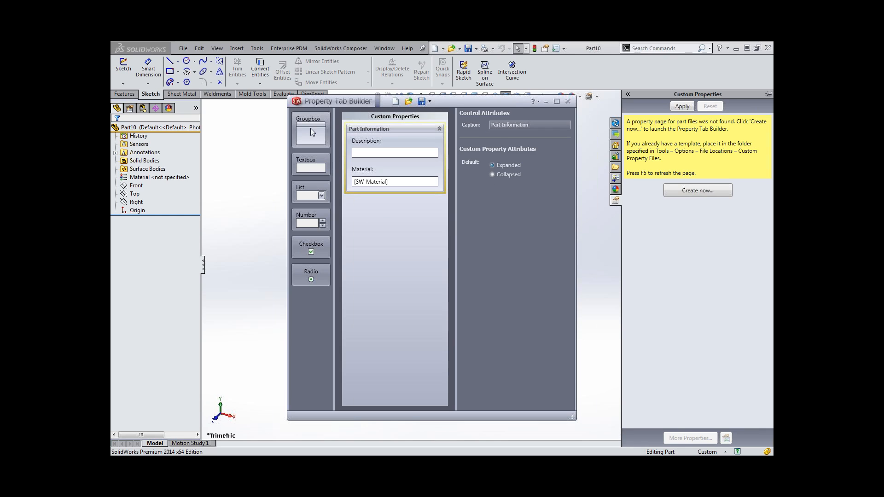
Add a second groupbox below Part Information and caption it "User Information".
left_click_drag(309, 124, 390, 227)
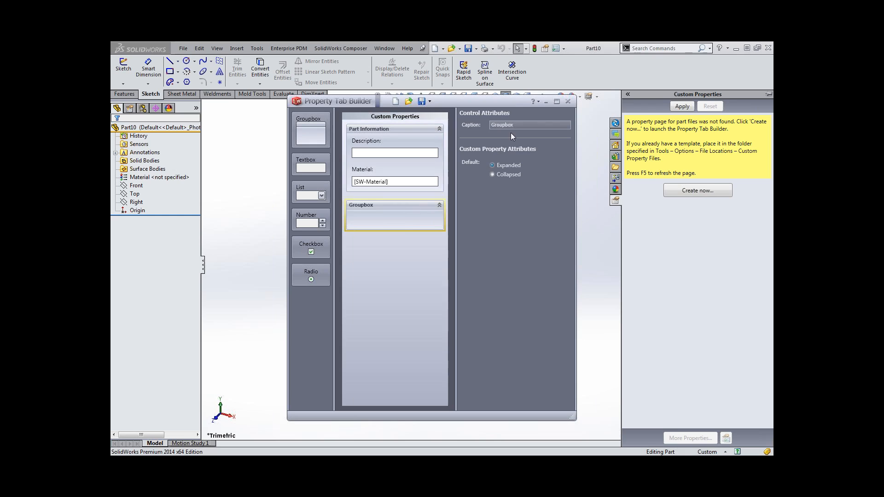
double_click(491, 126)
type("User Information")
Add a list control to the User Information group, captioned "Author" and linked to the Author property.
left_click_drag(308, 189, 374, 220)
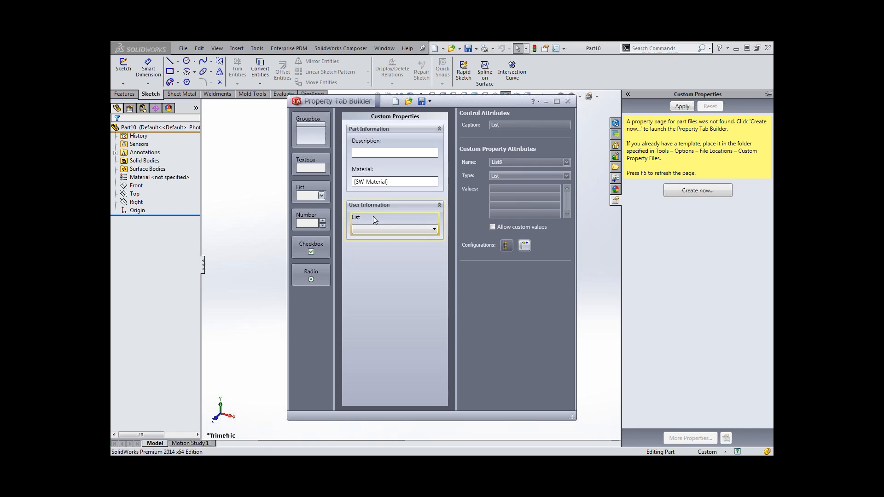
double_click(486, 126)
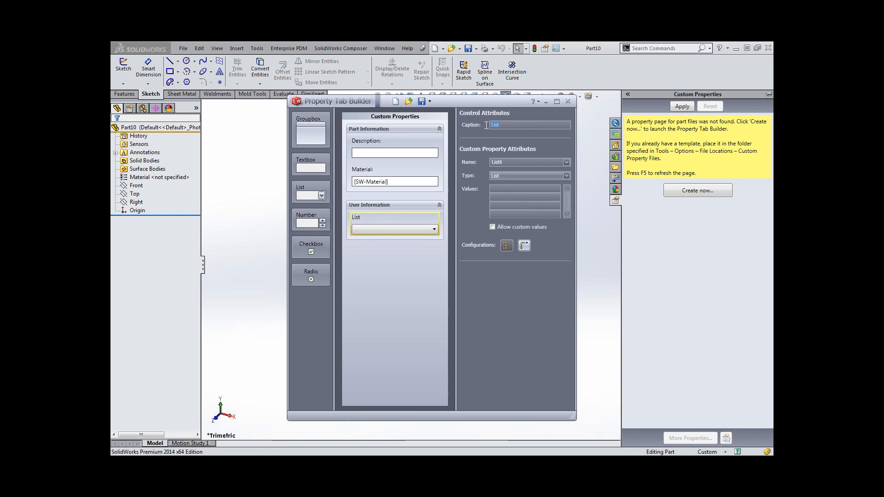
type("Author")
left_click(567, 162)
left_click(507, 171)
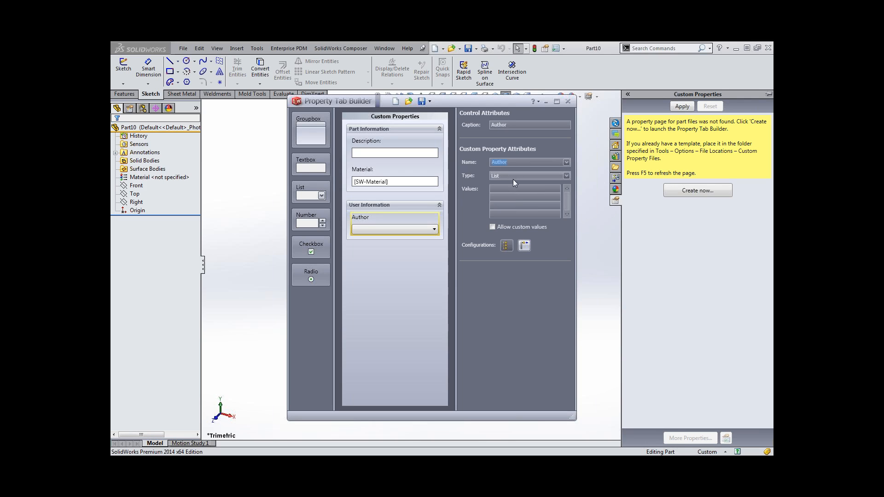
Fill the Author list with the values JMT, MAD, CRF and BLD, and make it a general rather than configuration-specific property.
left_click(566, 176)
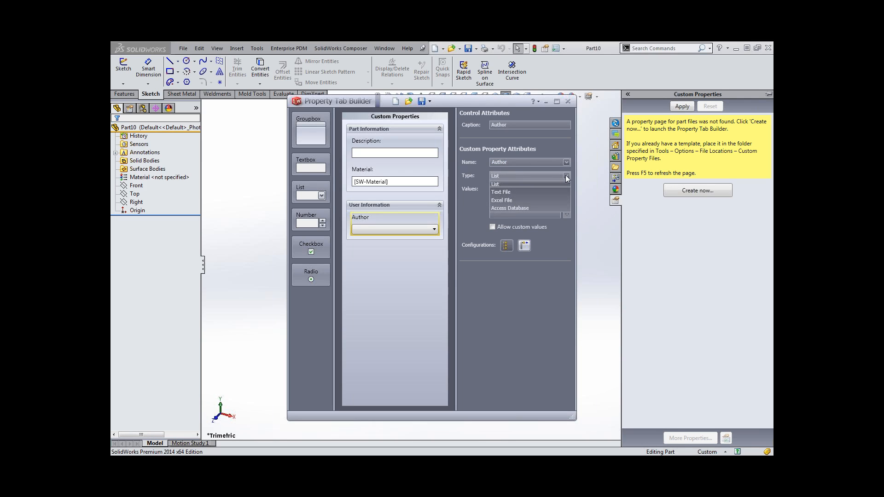
left_click(512, 184)
left_click(506, 187)
type("JMT")
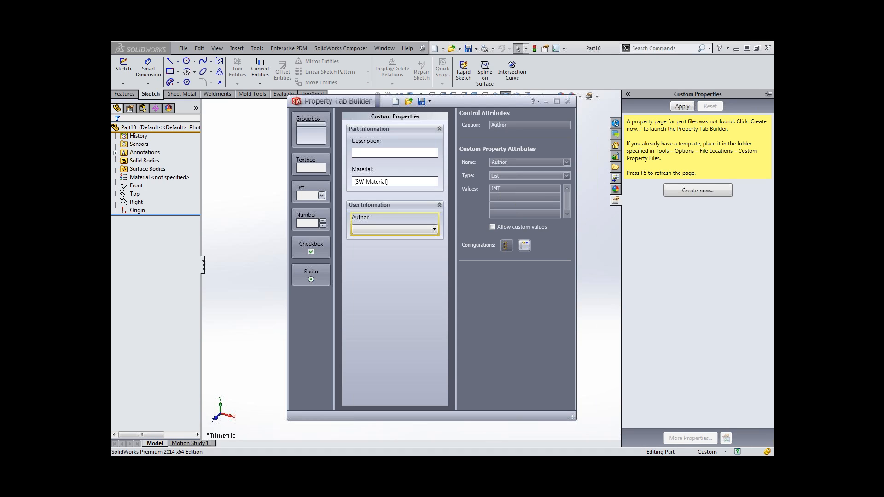
type("MAD ")
type("C")
type("RF")
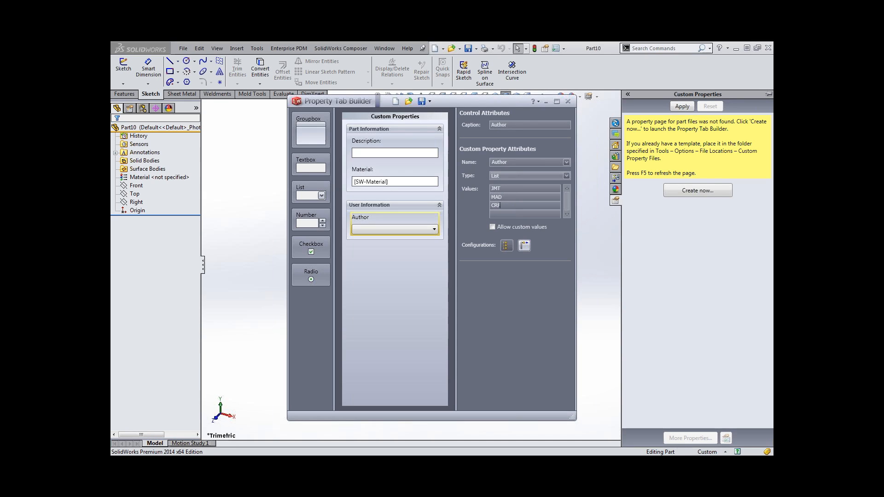
left_click(501, 215)
type("BLD")
left_click(507, 246)
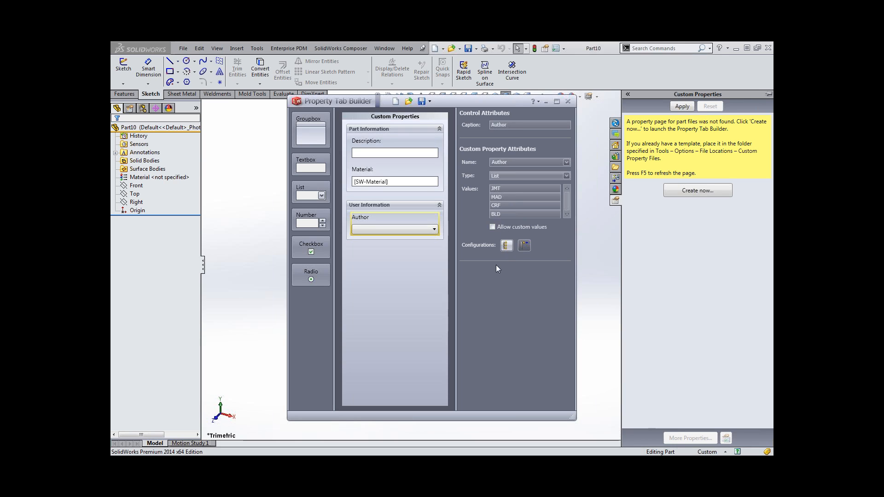
left_click(410, 250)
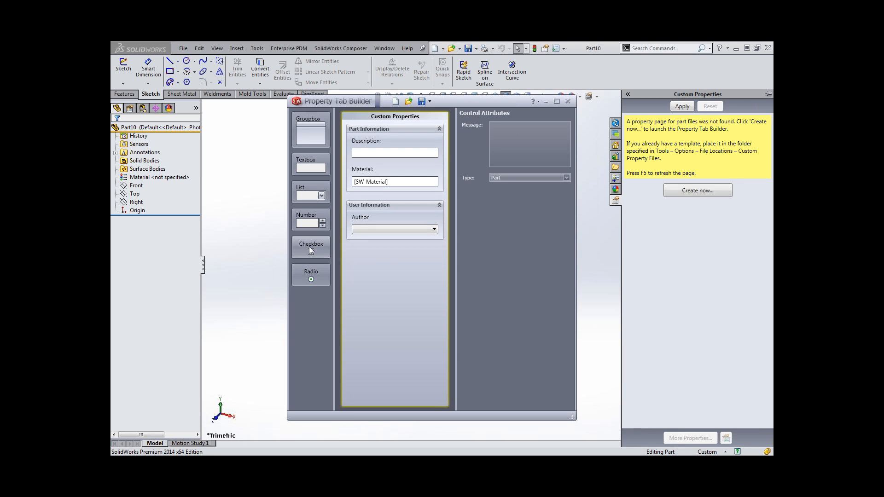
Add a checkbox captioned "Fastener?" to the Part Information group as a general rather than configuration-specific property.
left_click_drag(303, 250, 376, 200)
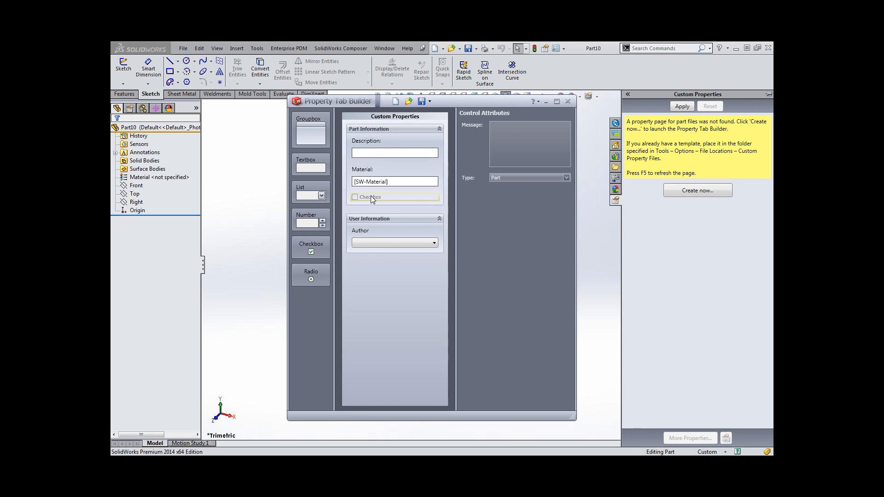
left_click_drag(516, 125, 485, 128)
type("Fastener?")
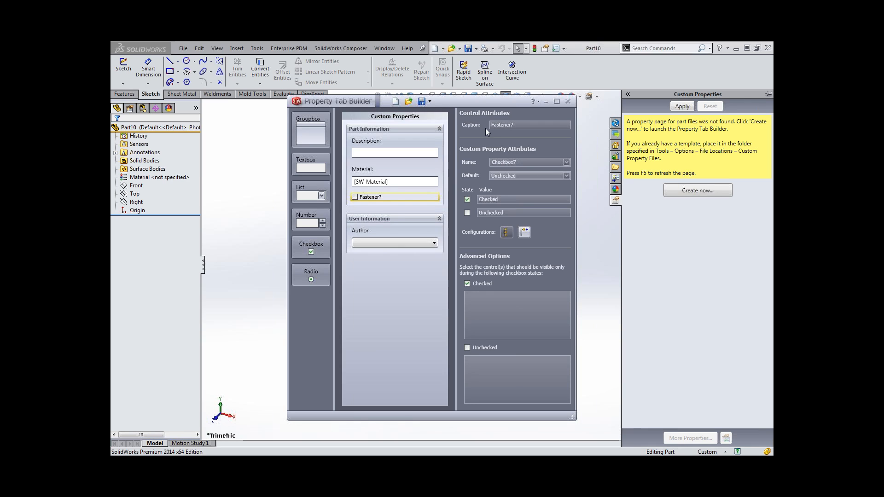
left_click(507, 232)
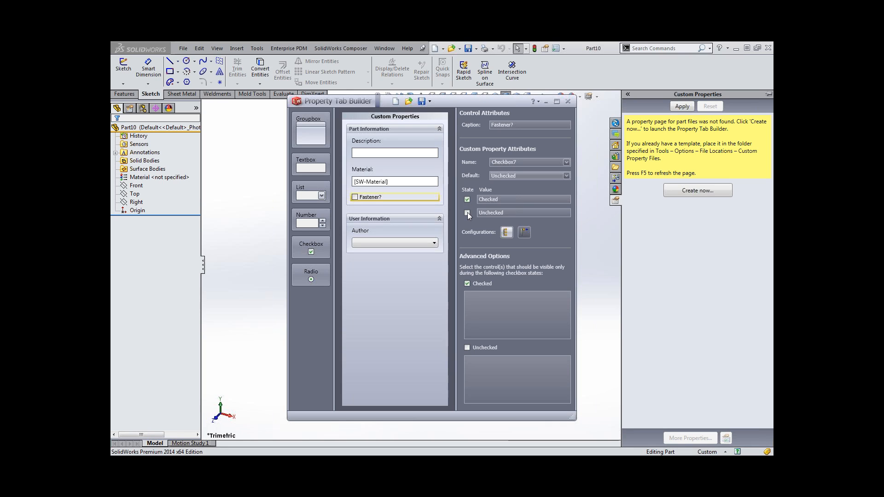
left_click(370, 281)
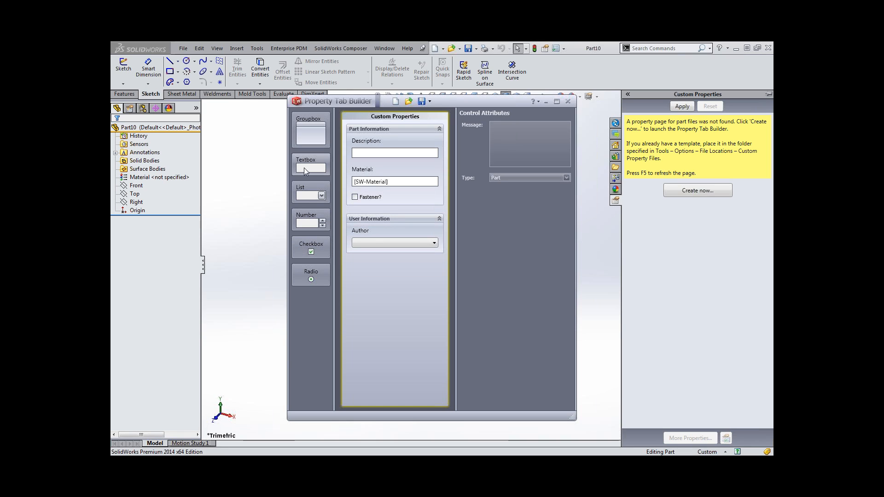
Add a list control below Author in the User Information group, with both caption and property name set to "Created Date".
left_click_drag(309, 196, 375, 274)
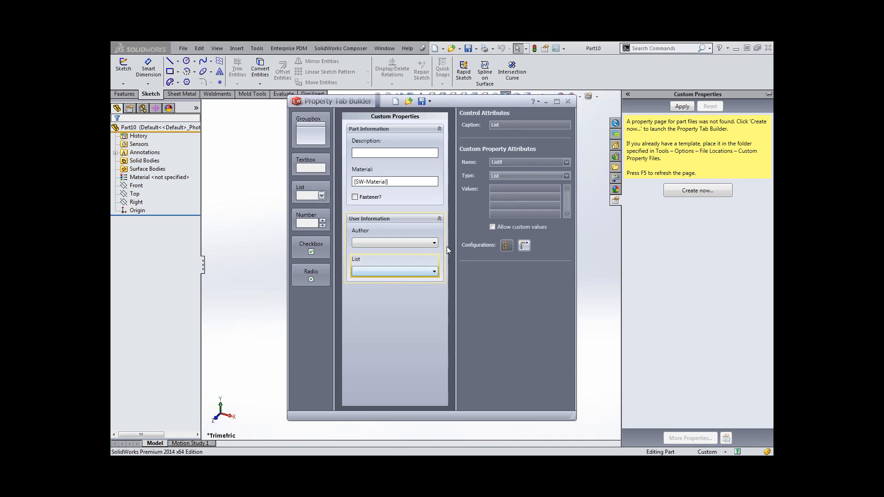
left_click_drag(505, 127, 479, 128)
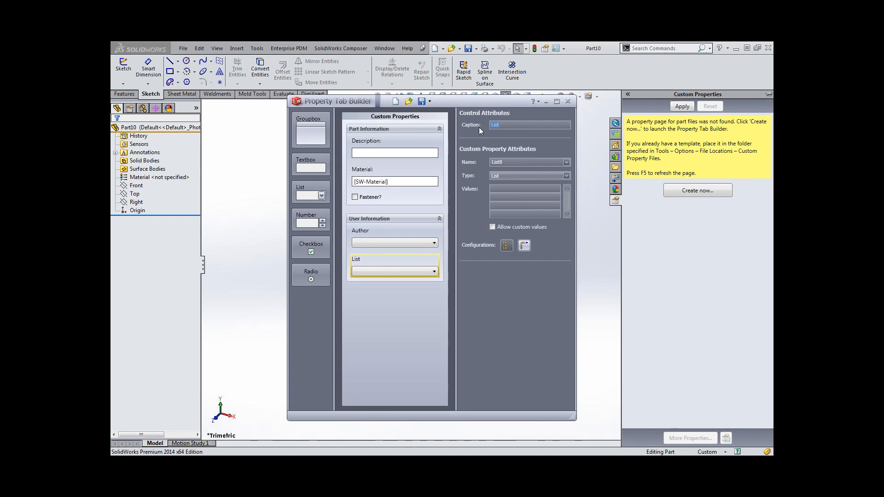
type("Created Date")
left_click(566, 163)
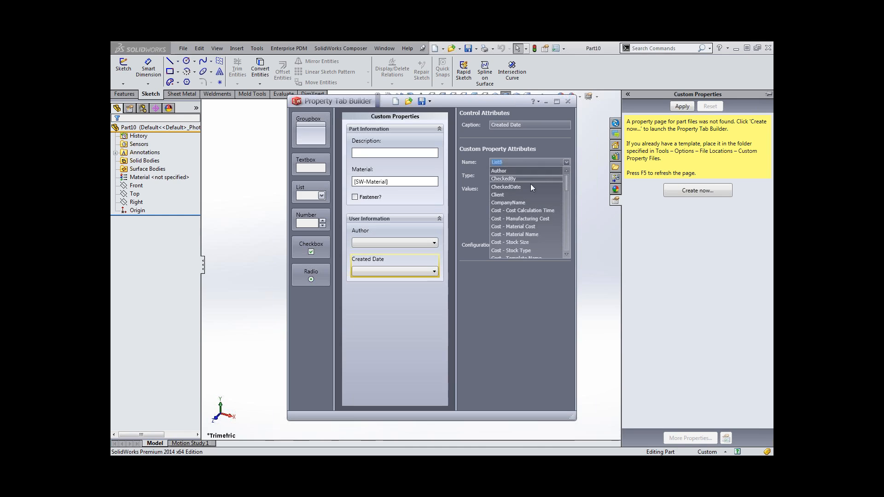
left_click_drag(566, 189, 567, 208)
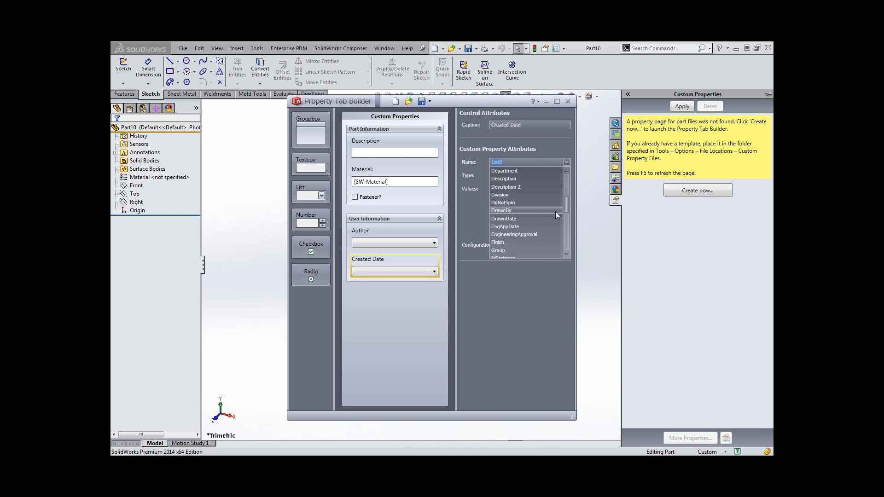
left_click(512, 223)
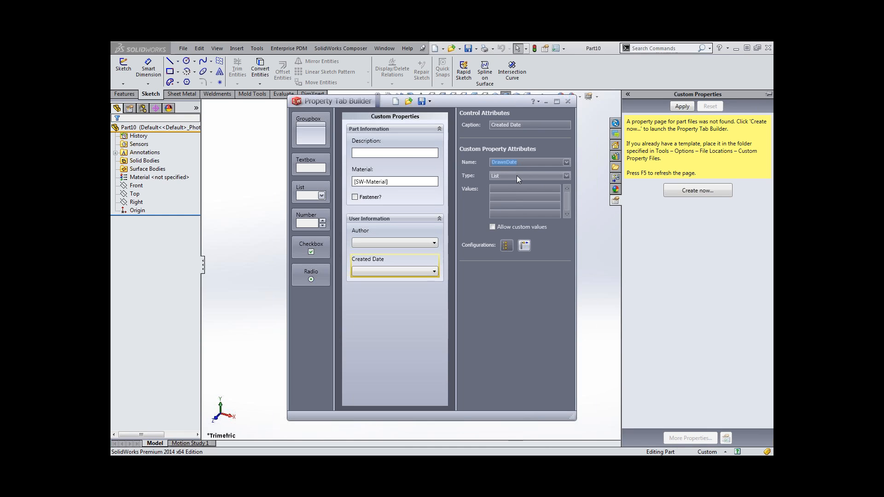
left_click_drag(517, 162, 482, 162)
type("Created Date")
left_click(411, 295)
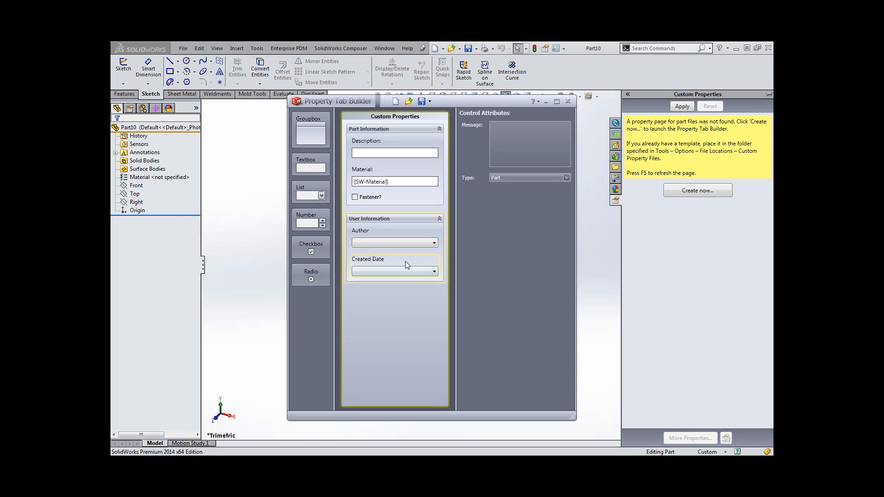
Replace the Created Date list control with a text box captioned and named "Created Date", set as a general property of type Date.
left_click(404, 259)
right_click(405, 259)
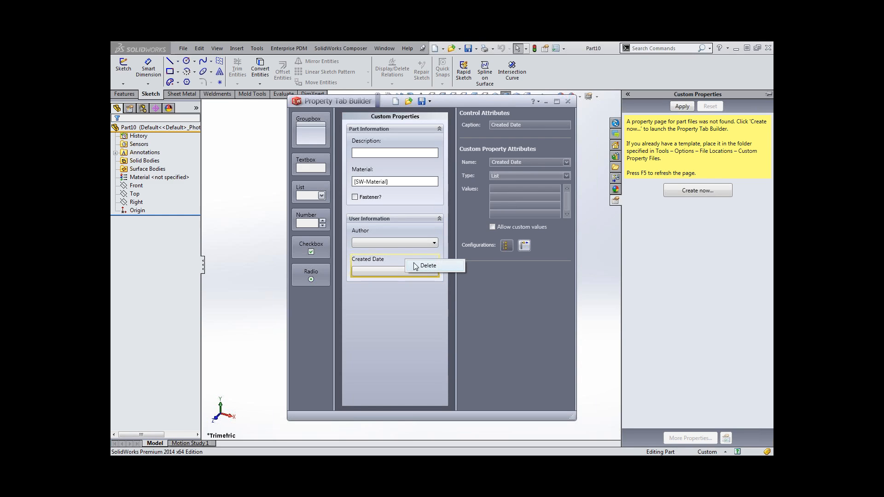
left_click(412, 266)
left_click_drag(305, 165, 380, 274)
left_click_drag(513, 125, 486, 126)
type("Created Date")
left_click(524, 163)
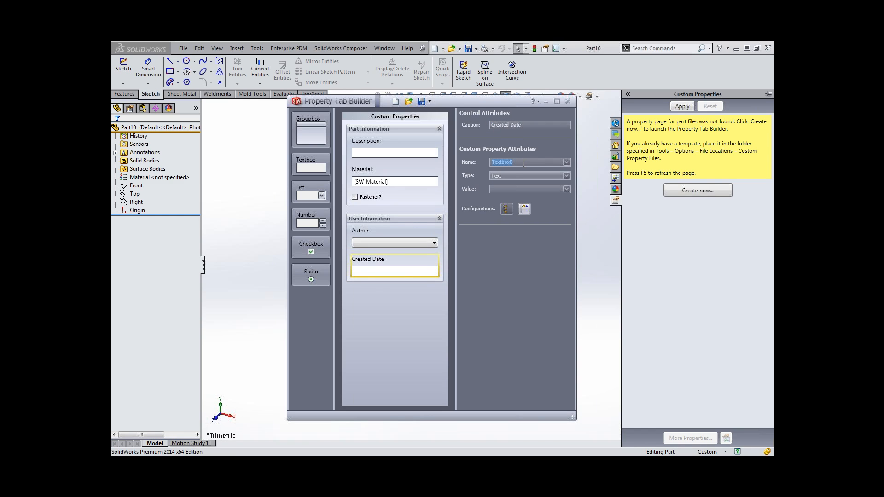
type("Created Date")
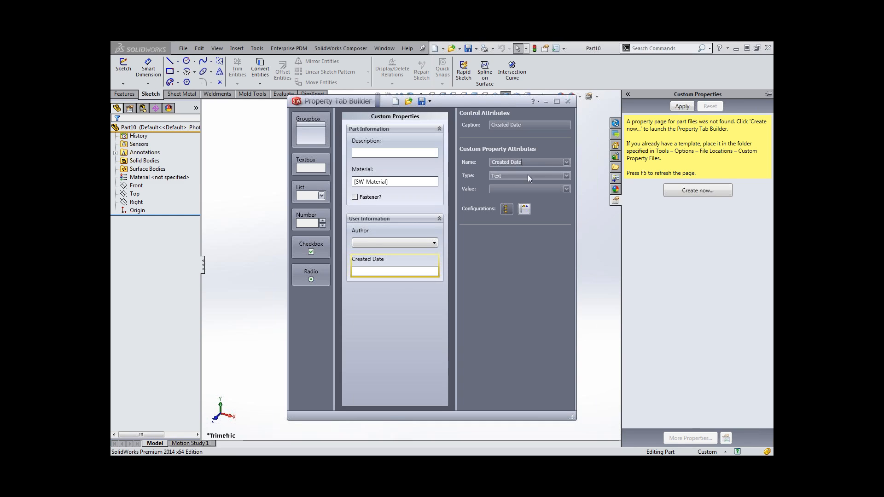
left_click(566, 176)
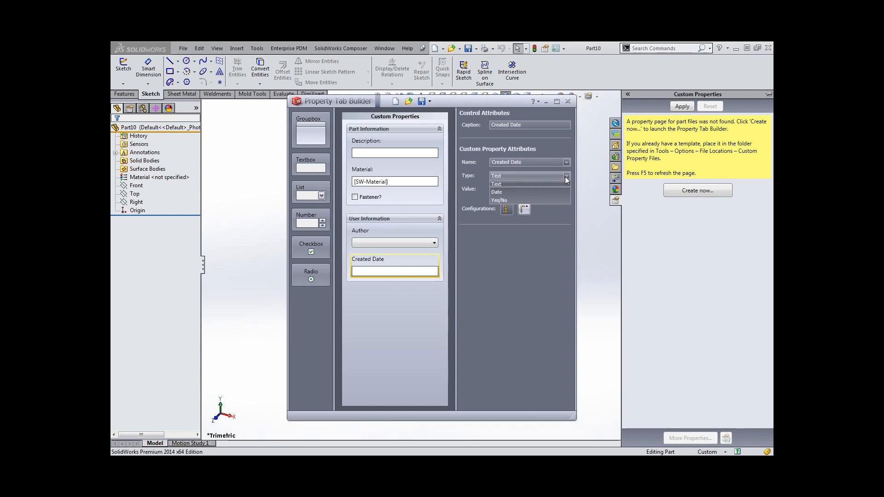
left_click(499, 194)
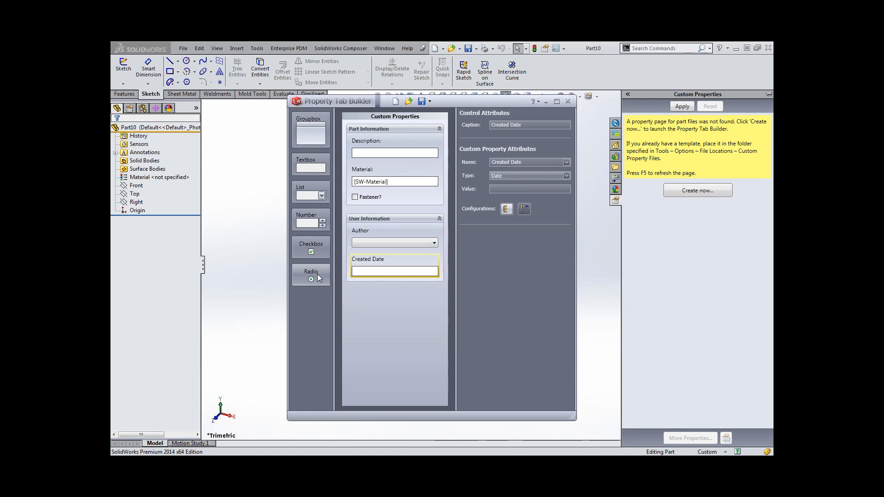
Save the property template to the Desktop as "Tab Builder", and close the Property Tab Builder and the blank part.
left_click(423, 102)
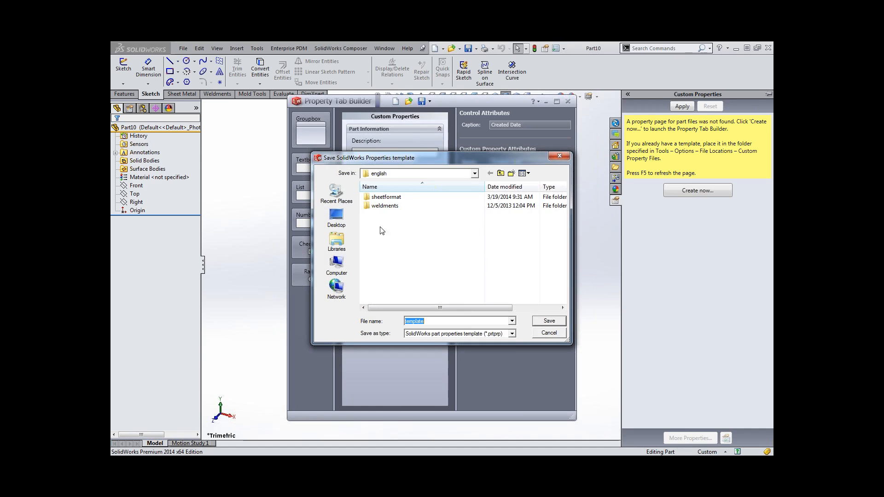
left_click(337, 217)
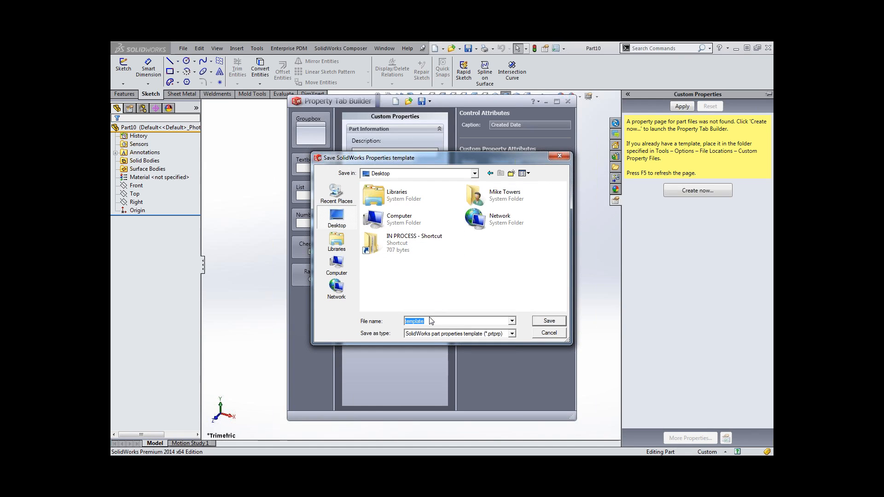
type("Tab Builder")
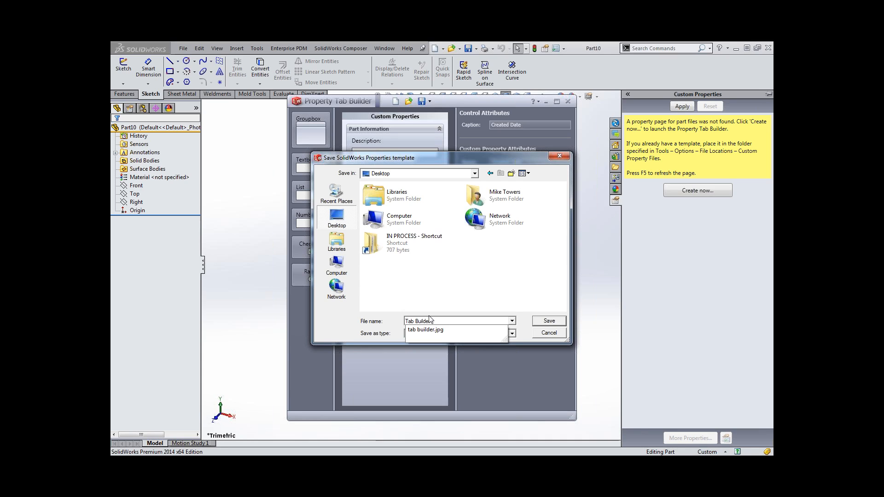
left_click(541, 322)
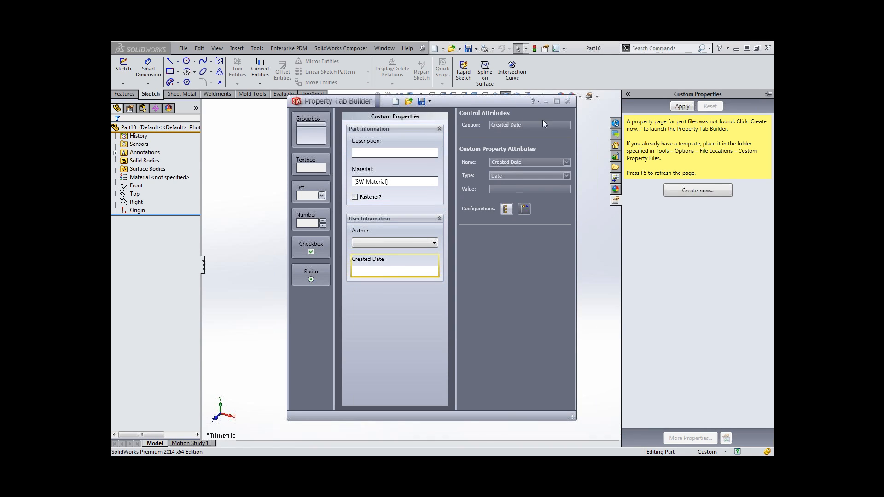
left_click(568, 102)
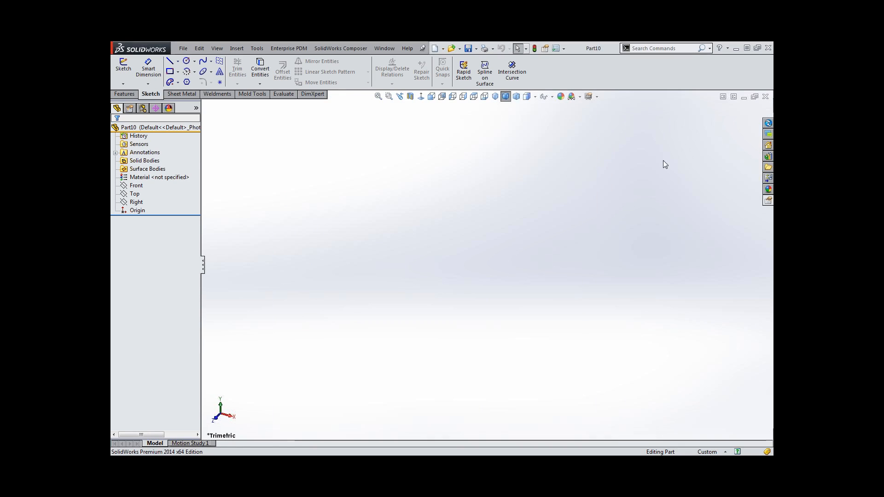
left_click(766, 97)
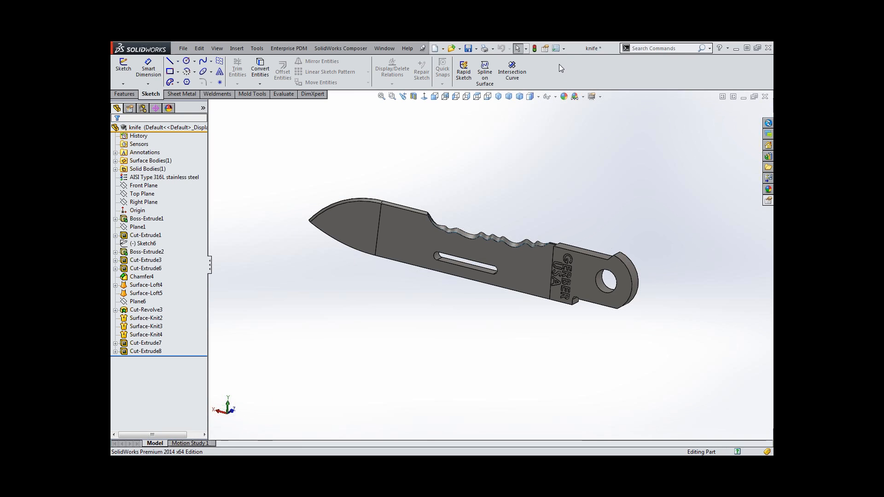
In the system options' file locations, replace the existing Custom Property Files folder with the Desktop folder.
left_click(556, 48)
left_click(317, 189)
left_click(423, 100)
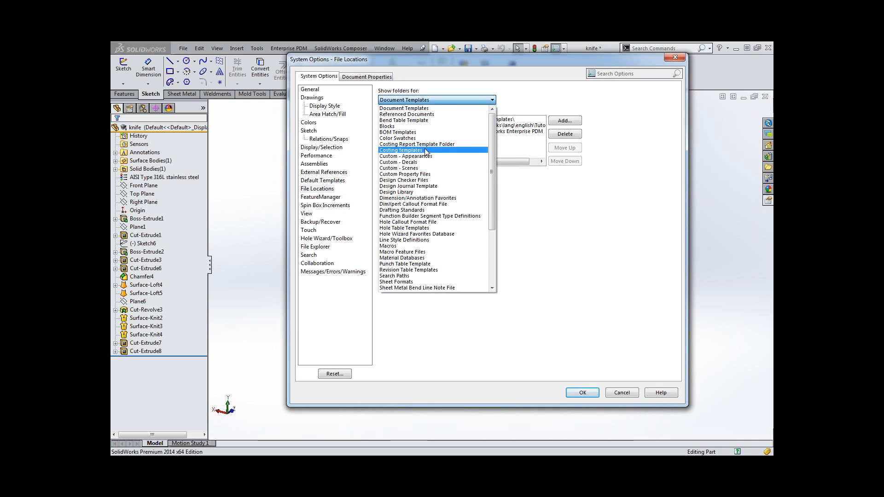
left_click(424, 174)
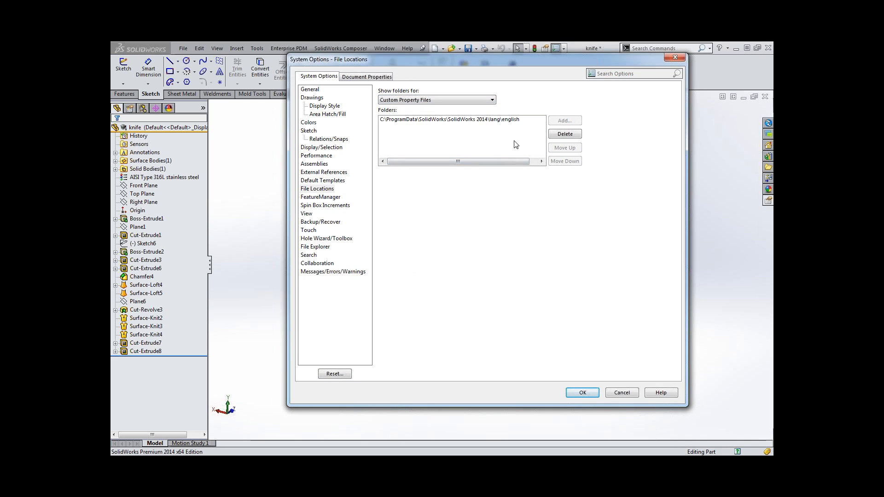
left_click(509, 121)
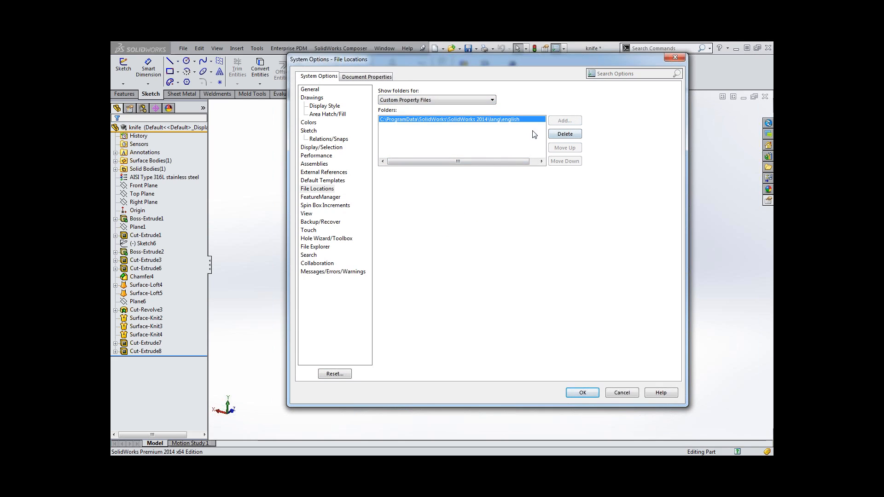
left_click(563, 136)
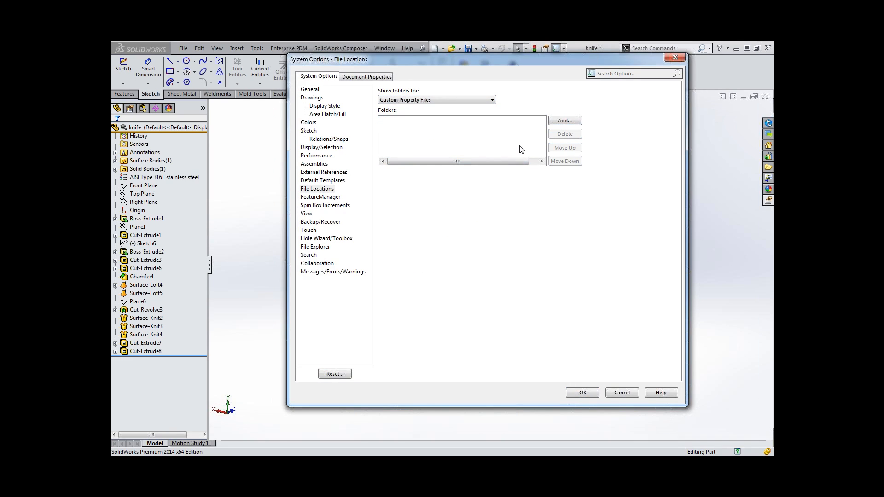
left_click(562, 121)
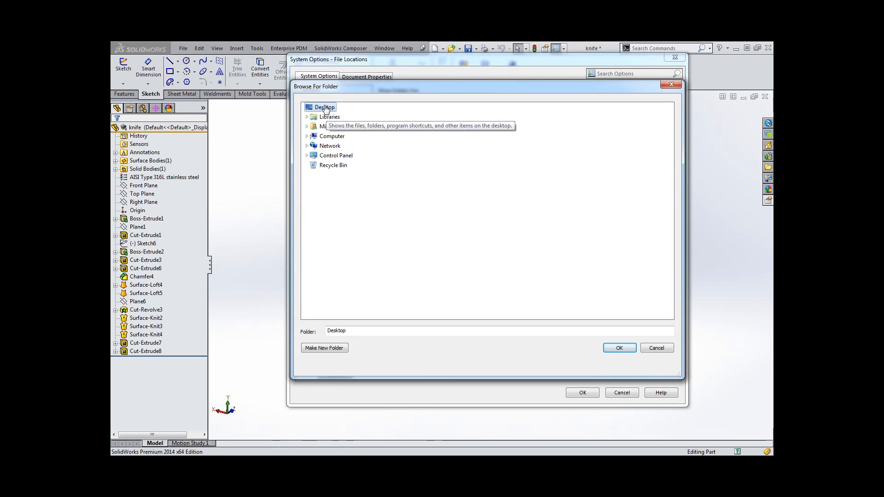
left_click(619, 348)
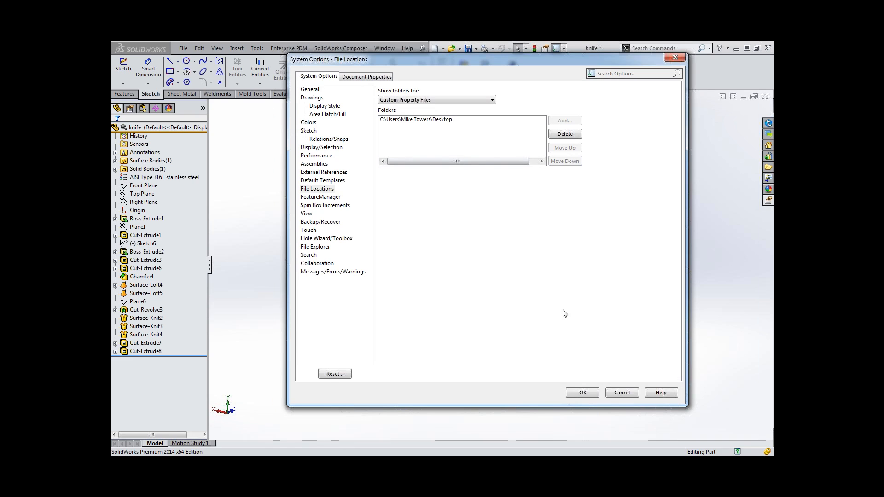
left_click(584, 397)
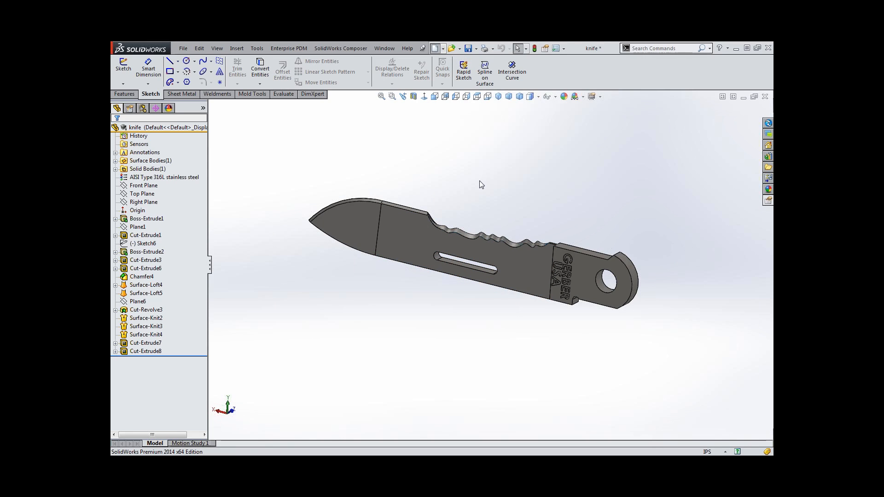
Create a new part from the Tutorial part template and display its custom property form.
key("ctrl+n")
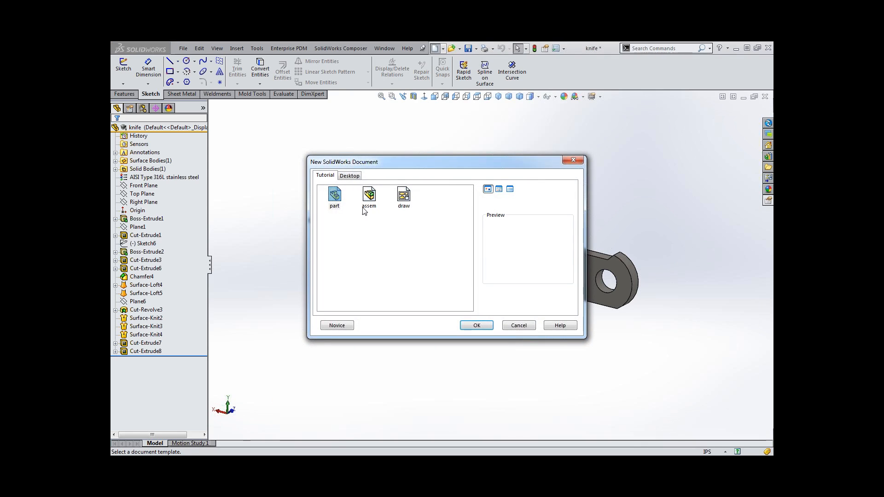
double_click(335, 196)
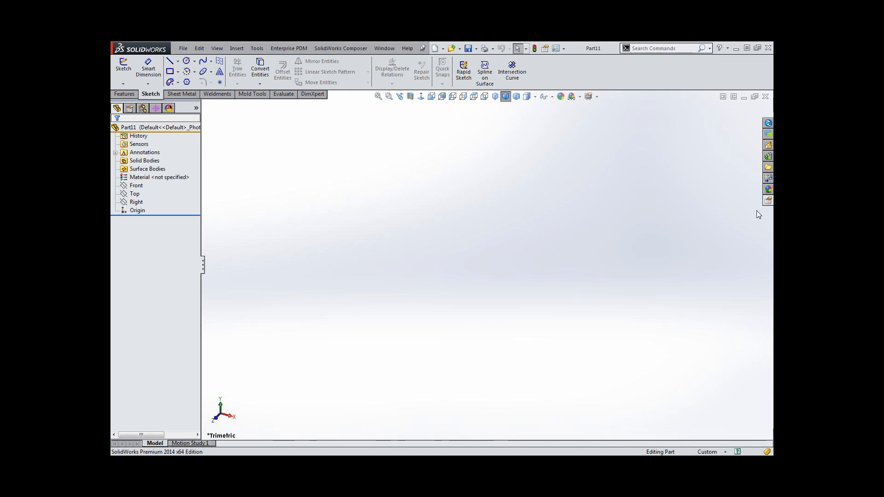
left_click(768, 203)
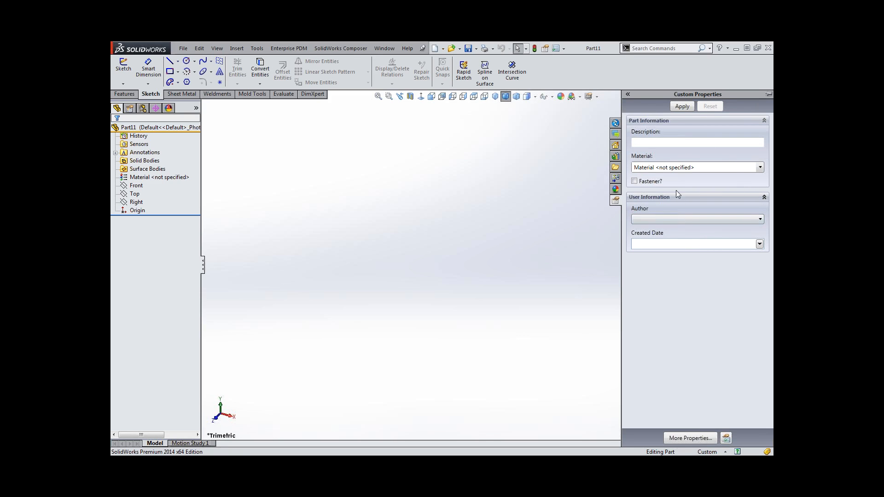
Enter "Custom Hex Bolt" as the part's description in the custom property form.
left_click(658, 144)
type("St")
key("BackSpace")
type("Custom Hex Bolt")
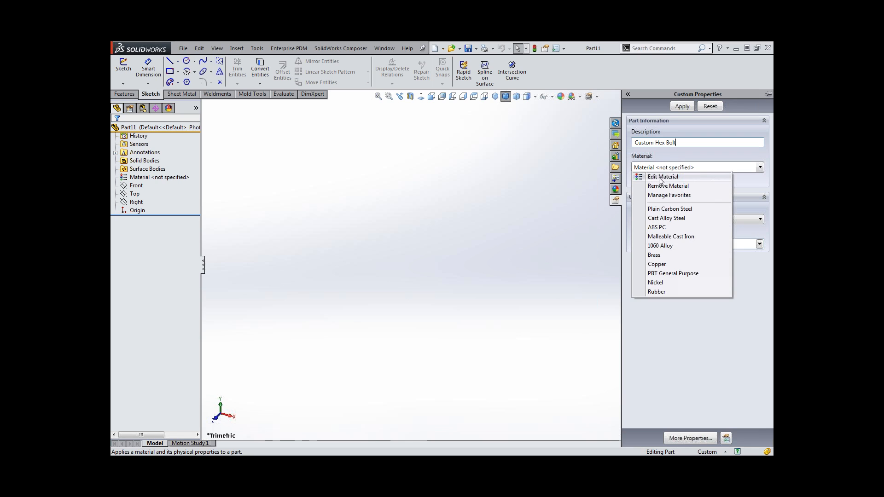
Assign Cast Stainless Steel through the form's Material field, saving the pending property changes.
left_click(660, 179)
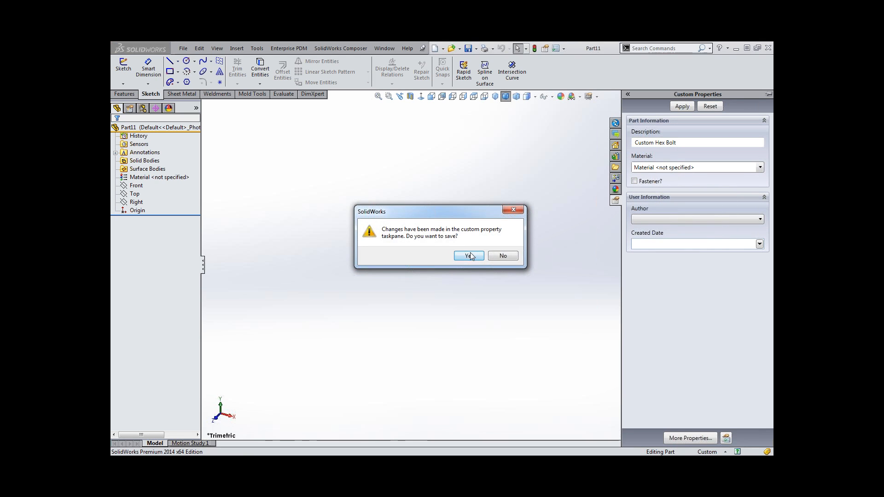
left_click(469, 256)
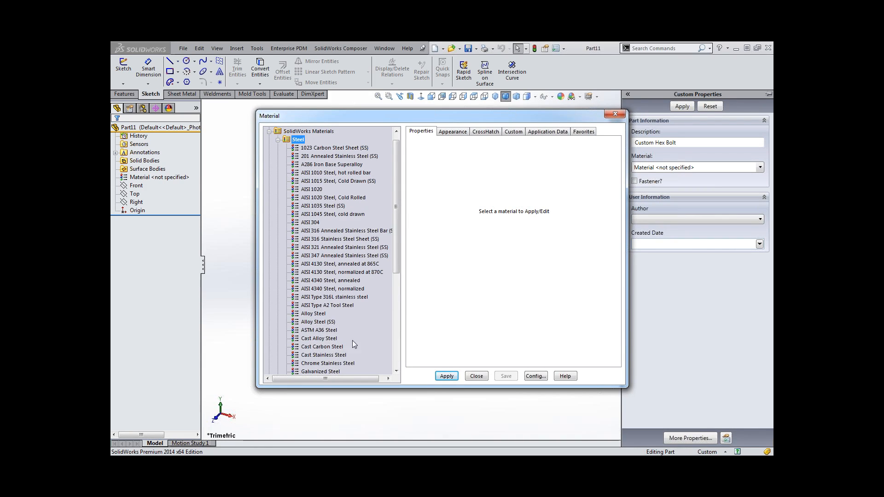
left_click(324, 355)
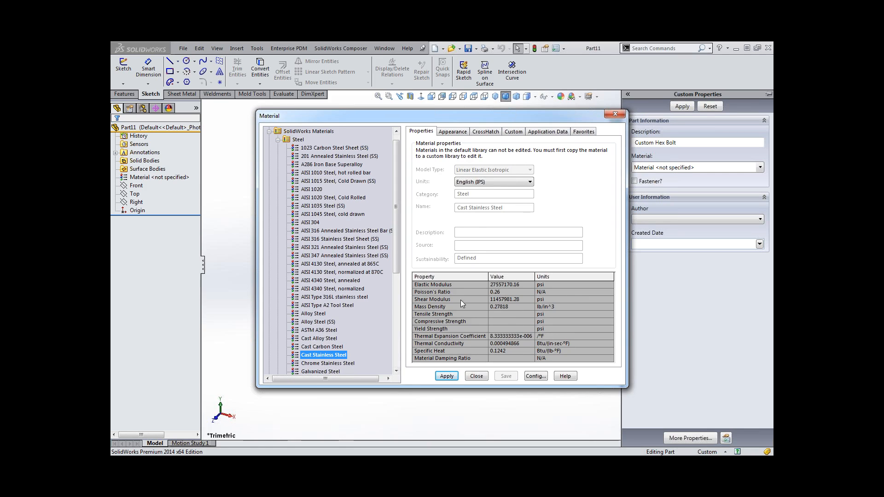
left_click(447, 377)
left_click(477, 376)
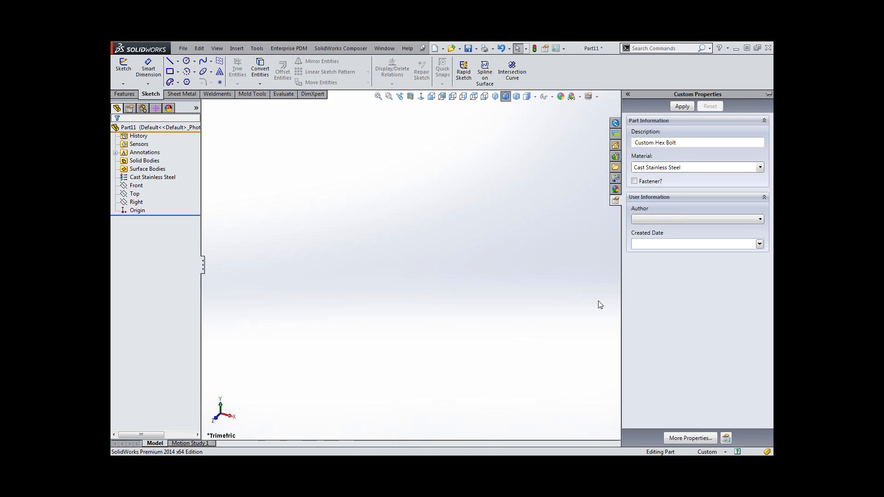
Mark the part as a fastener, choose JMT as author and 3/19/2014 as created date, and apply the properties.
left_click(636, 182)
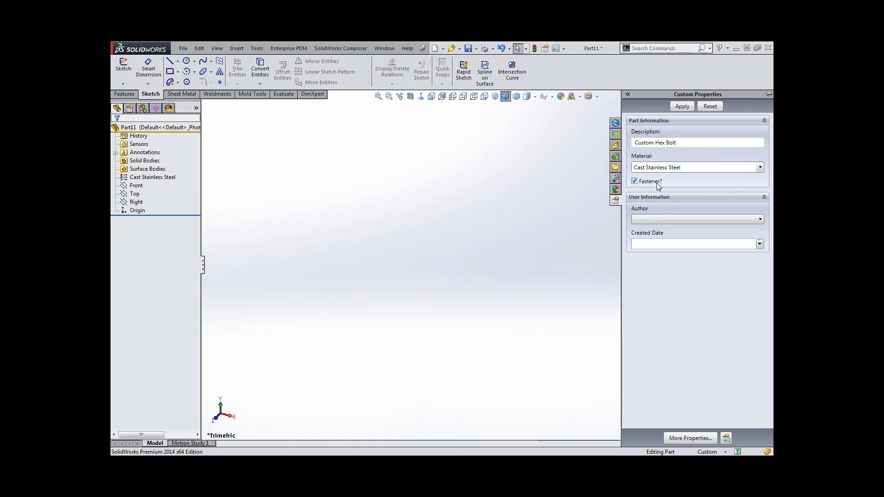
left_click(678, 220)
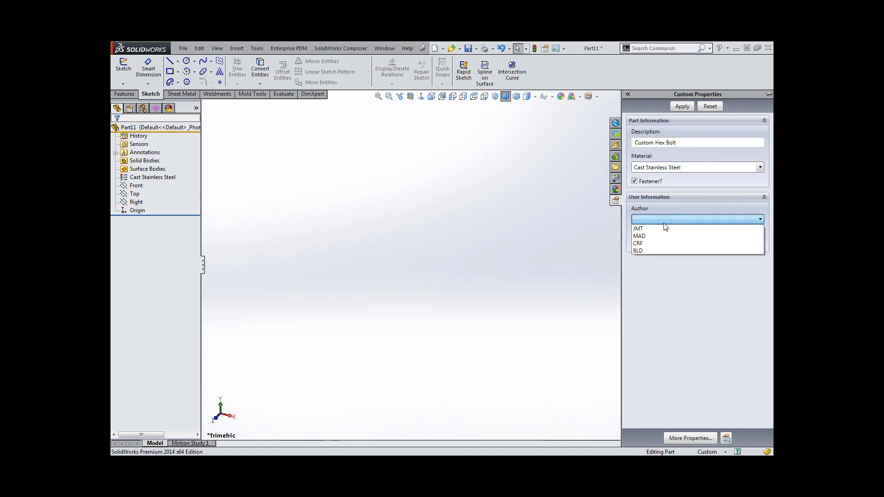
left_click(640, 229)
left_click(759, 245)
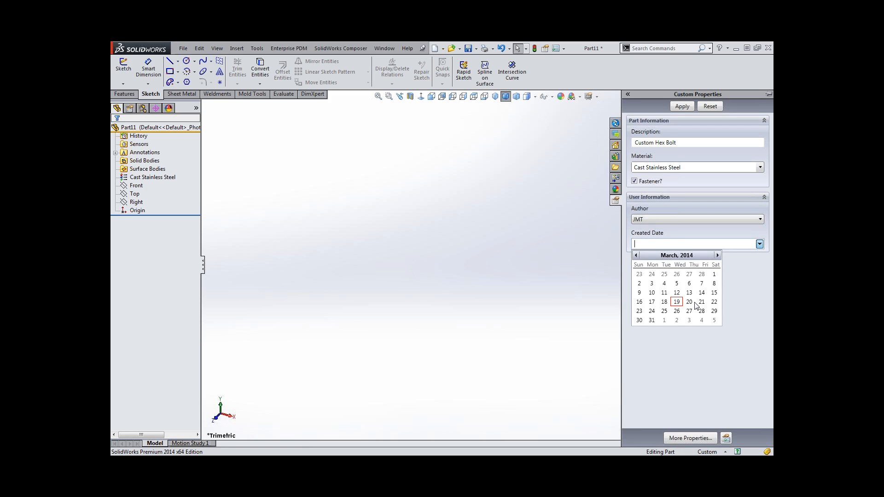
left_click(677, 302)
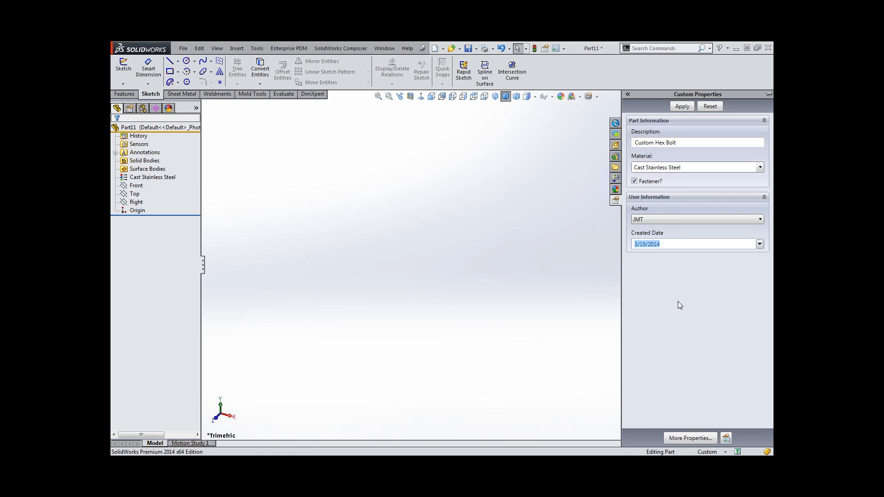
left_click(675, 243)
left_click(683, 106)
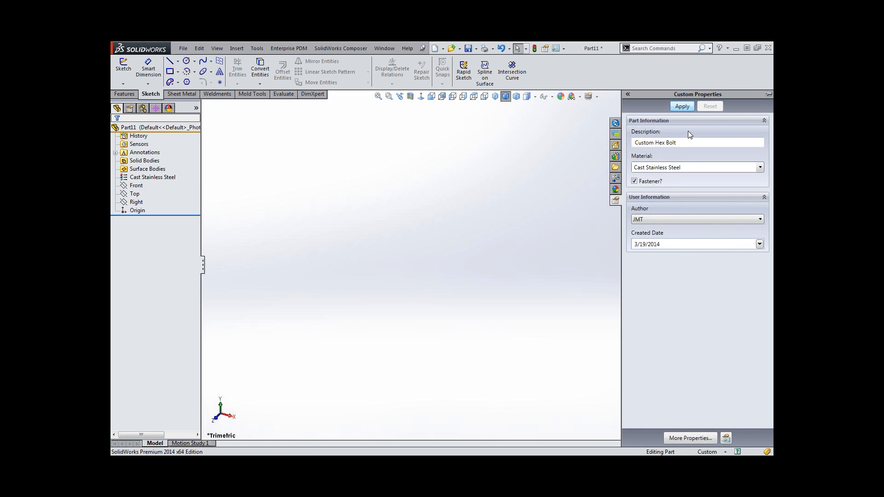
Review the part's custom properties in its summary information to check the values written by the form.
left_click(526, 188)
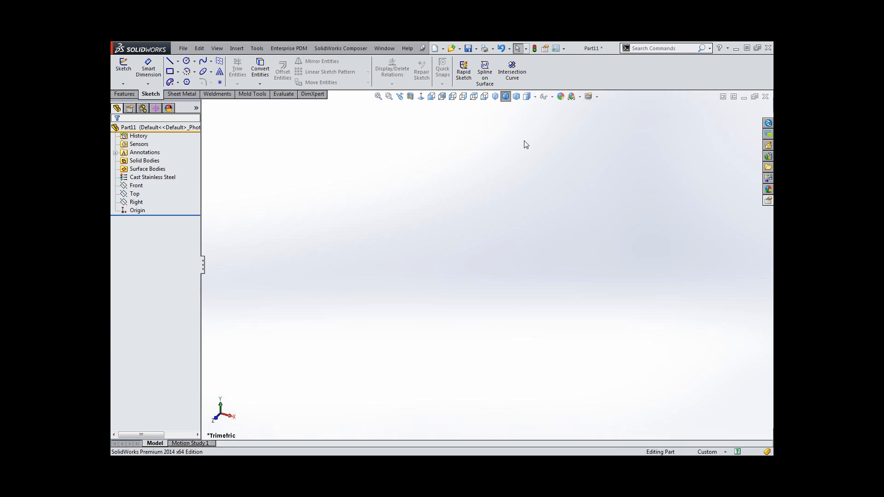
left_click(544, 48)
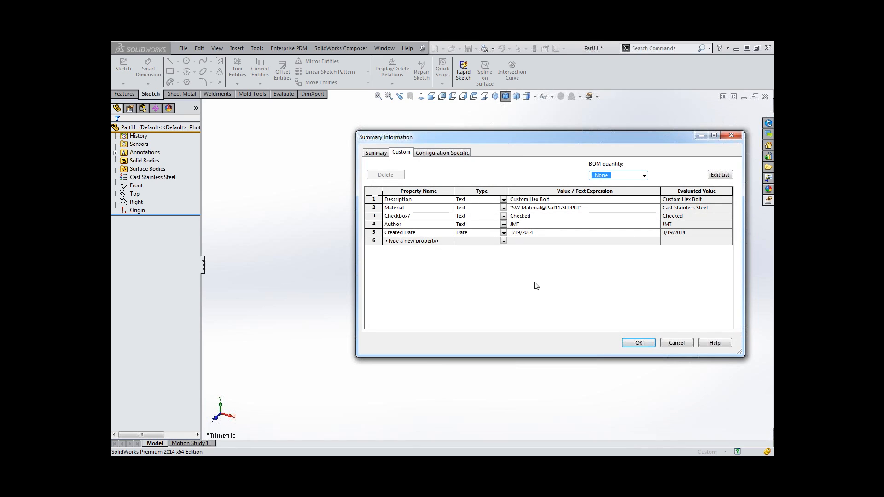
left_click(638, 343)
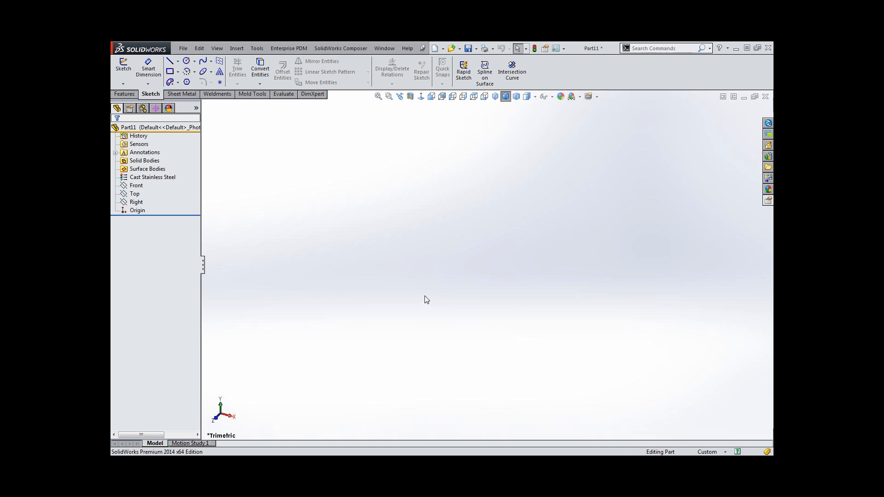